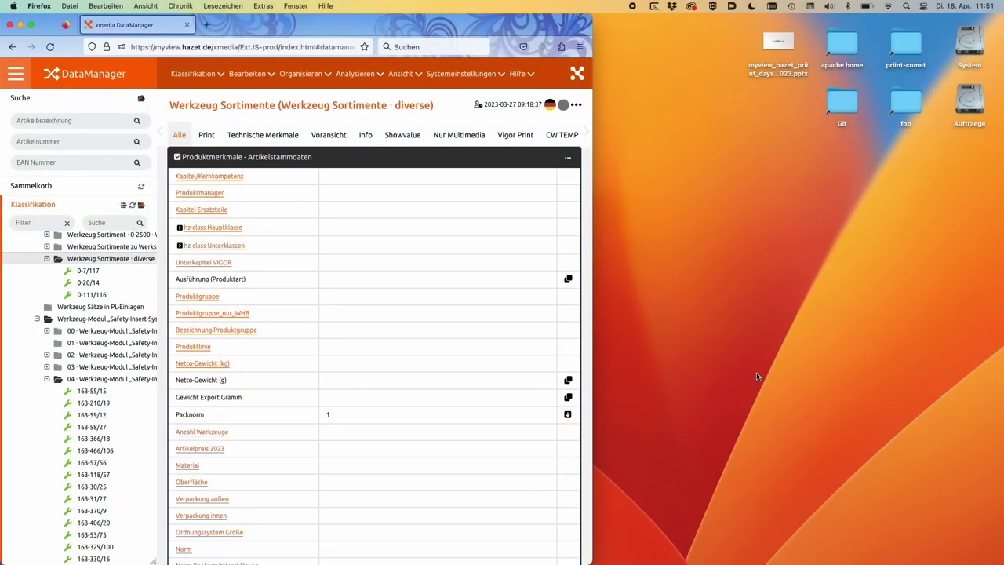
# Move the DataManager tree selection down to set 0-7/117.
pyautogui.press('Down')
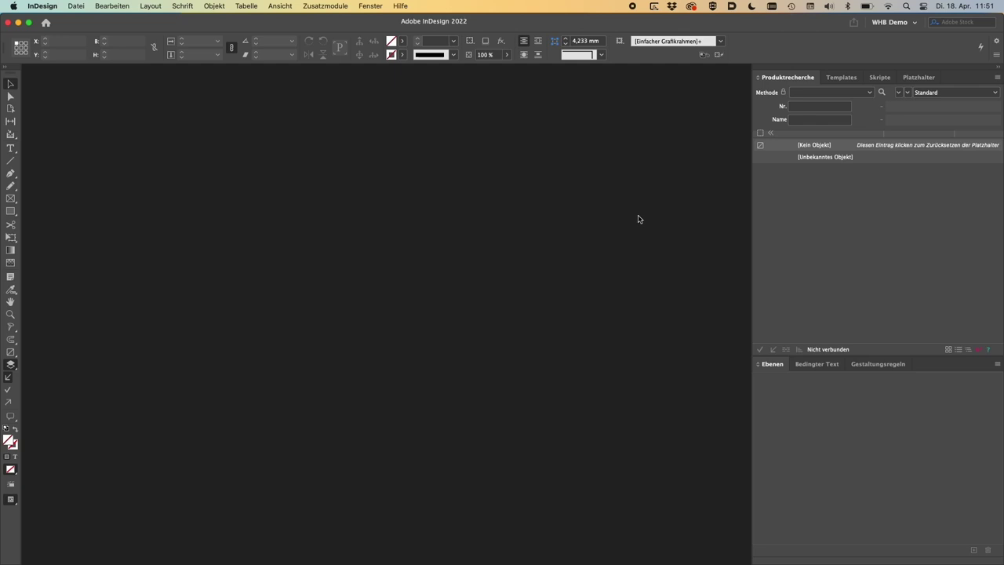
# Connect InDesign to the publication server and confirm the login.
pyautogui.click(348, 4)
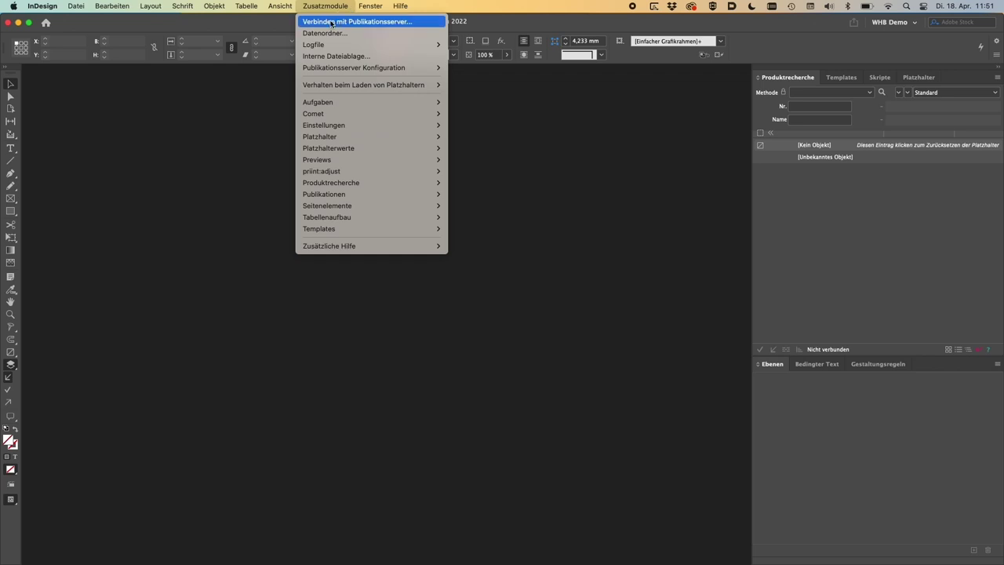
pyautogui.click(328, 22)
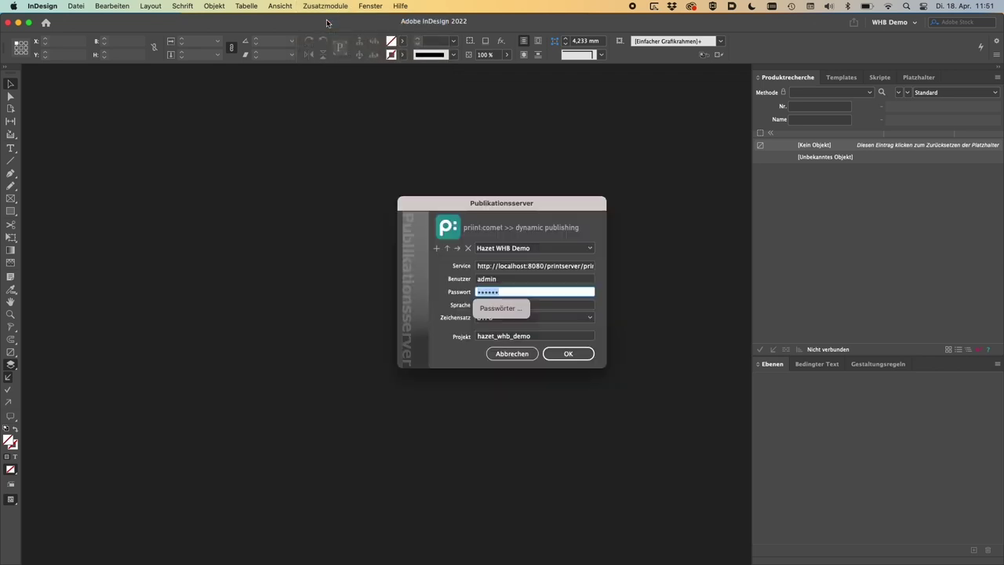
pyautogui.click(584, 357)
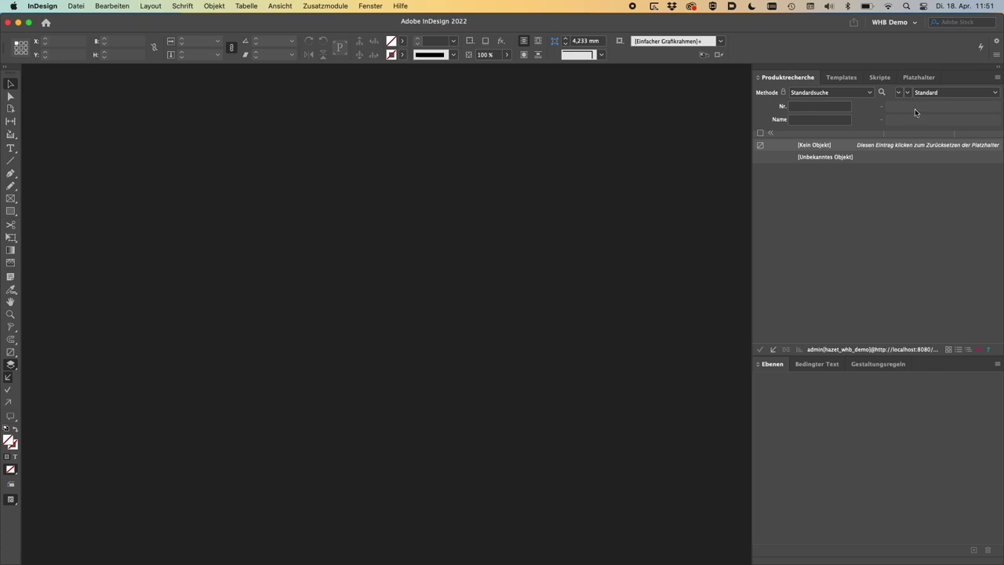
# Search with the Schraubenschlüssel_DE method and expand Werkzeug-Handbuch (DM) to its 41 objects.
pyautogui.click(862, 94)
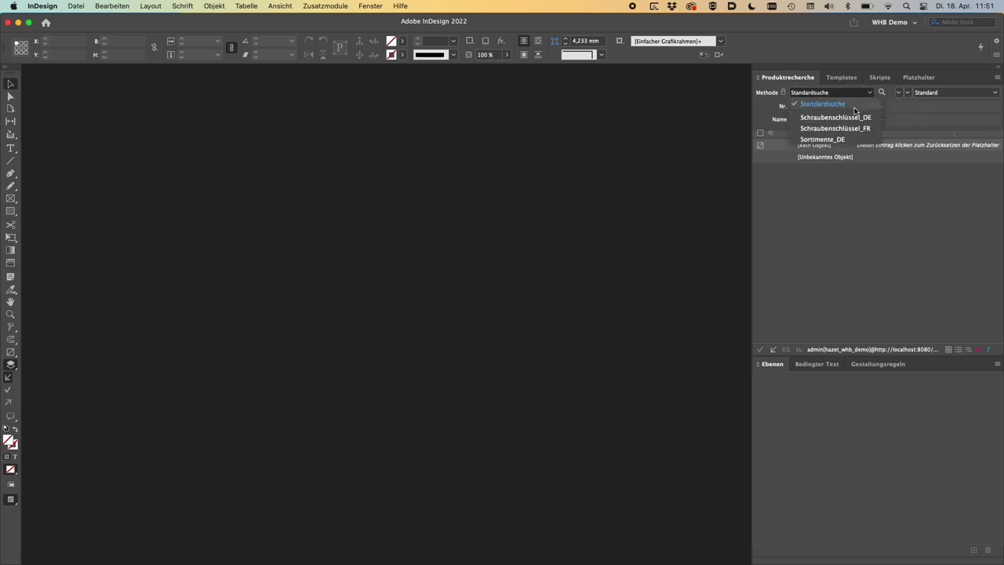
pyautogui.click(853, 117)
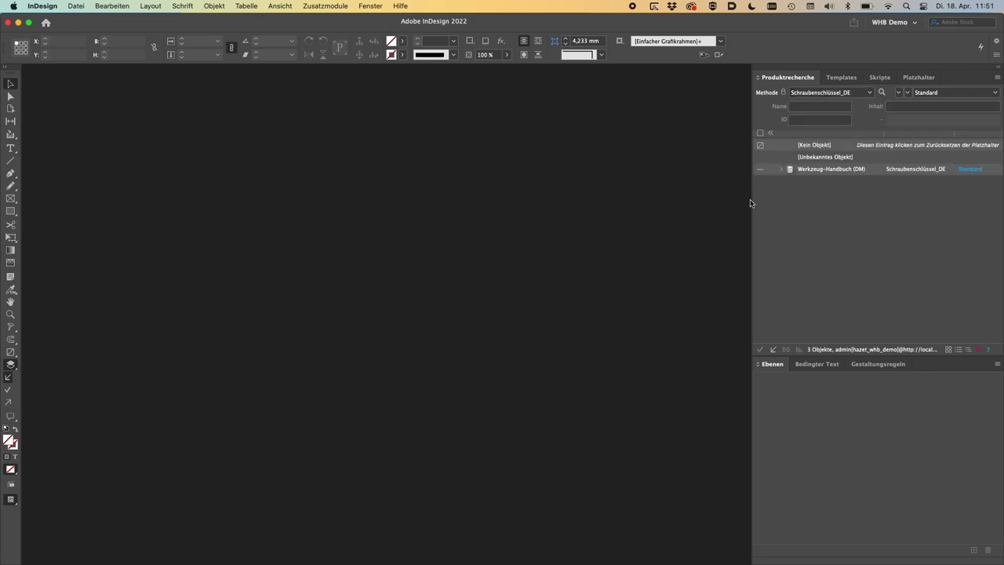
pyautogui.click(781, 169)
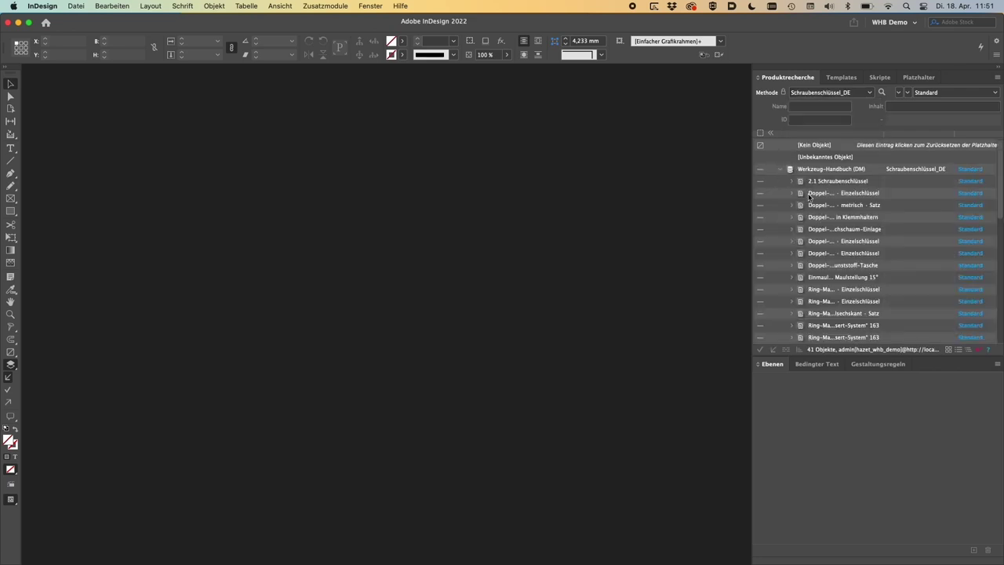
pyautogui.click(73, 6)
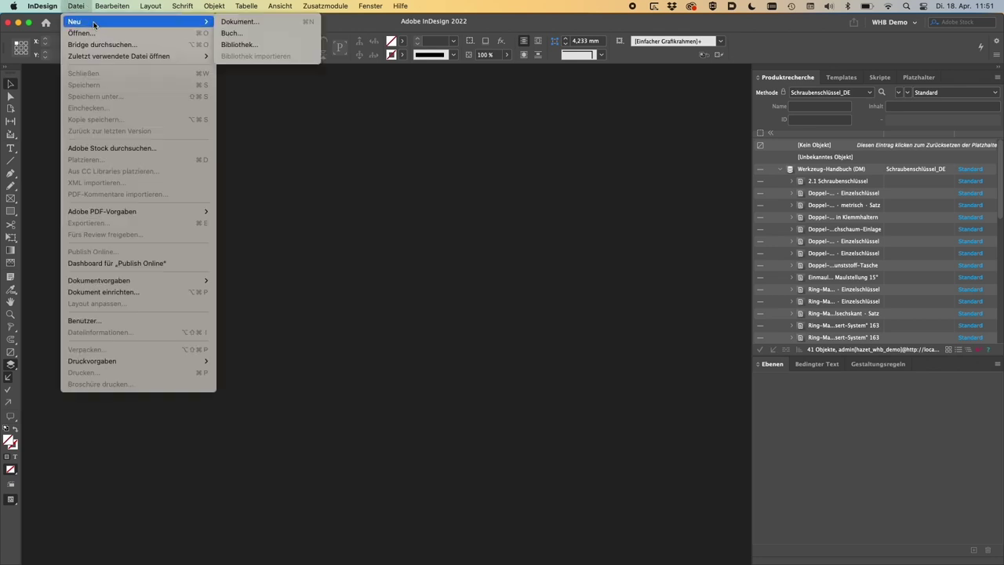
# Create a document from WHB Musterseite Aufbau and build pages from 13 selected wrench products.
pyautogui.moveTo(145, 57)
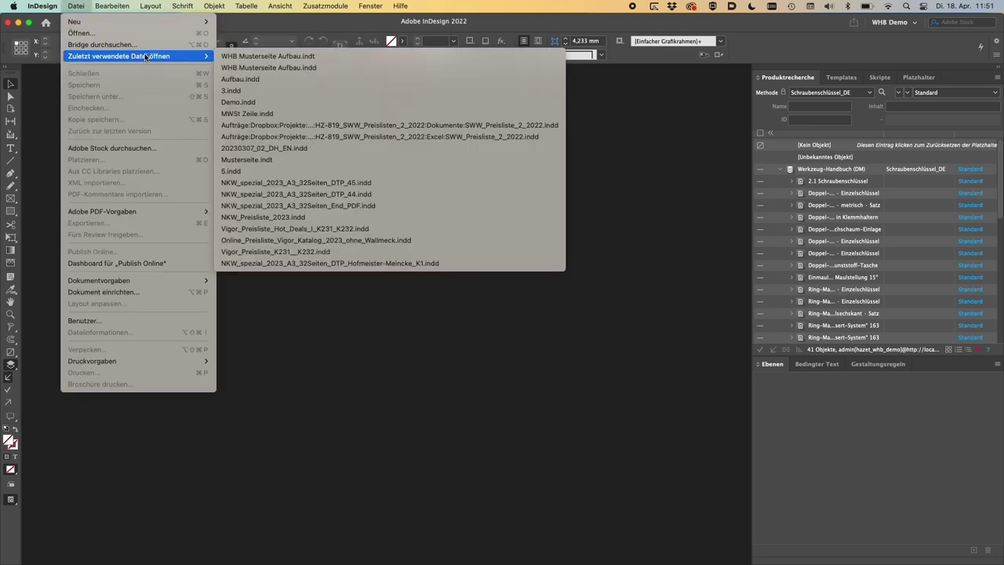
pyautogui.click(295, 57)
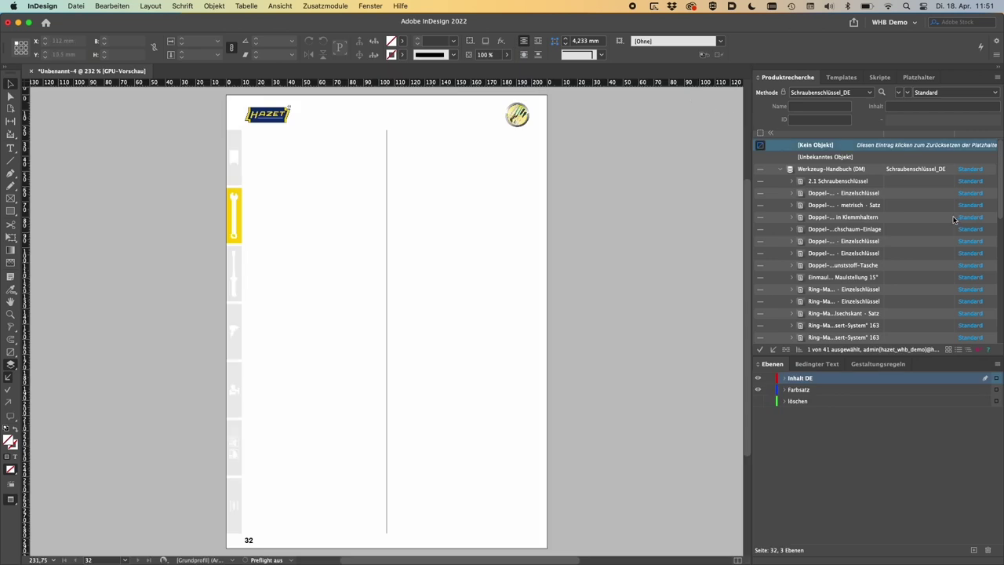
pyautogui.click(896, 196)
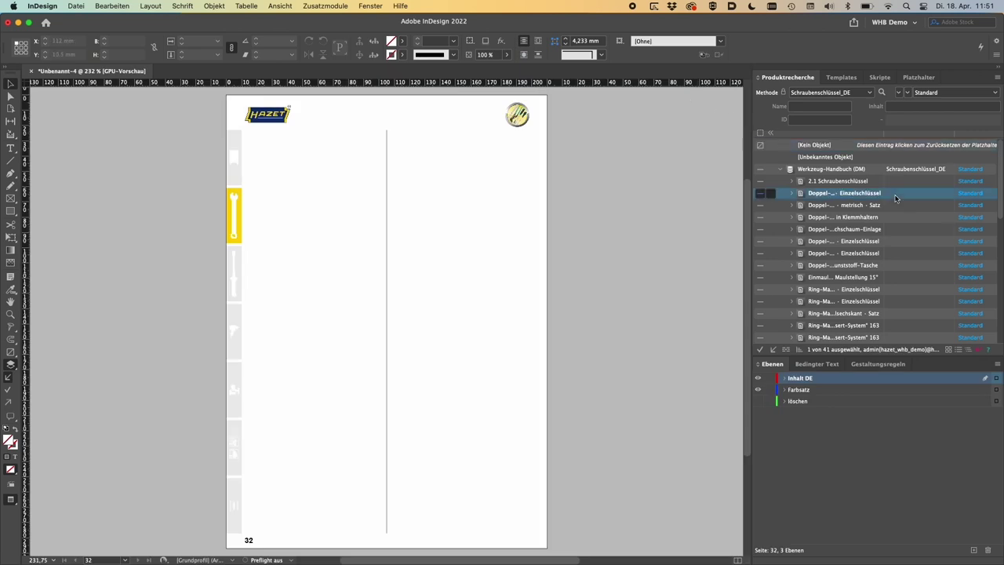
pyautogui.keyDown('shift'); pyautogui.click(889, 338); pyautogui.keyUp('shift')
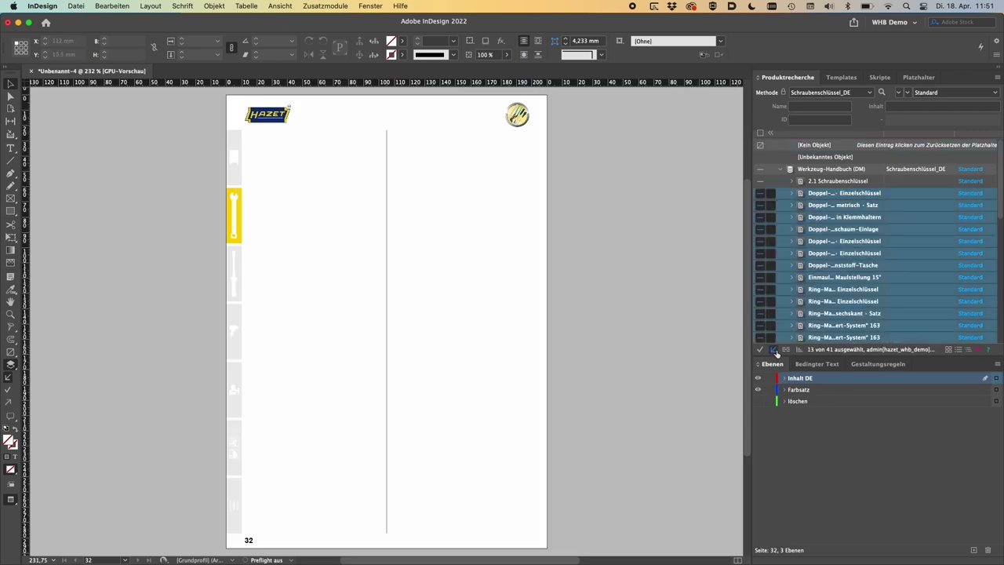
pyautogui.click(786, 349)
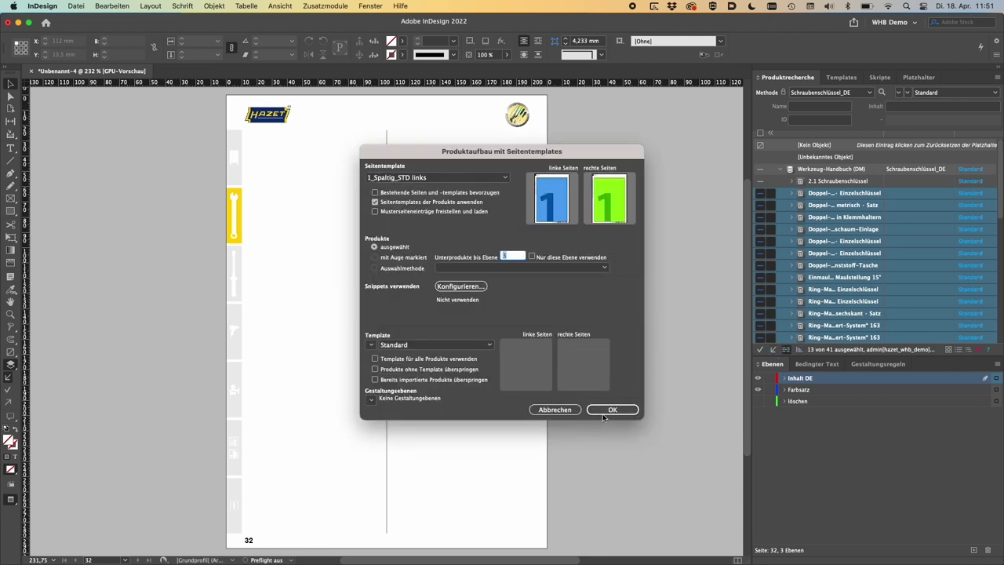
pyautogui.click(604, 410)
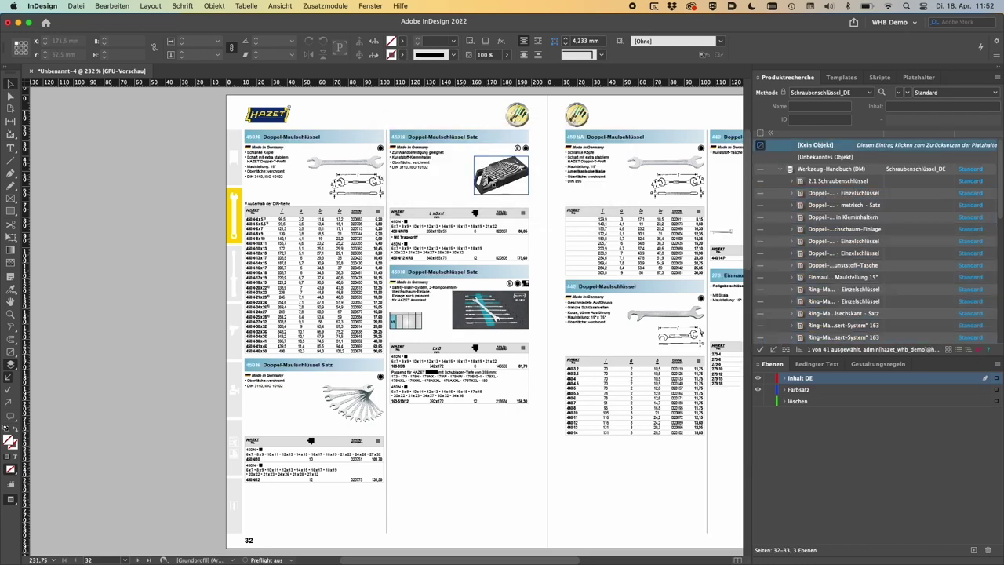
# Zoom in on the 450 N set price table on page 32.
pyautogui.moveTo(313, 223); pyautogui.dragTo(514, 300)
pyautogui.keyDown('alt'); pyautogui.click(515, 301); pyautogui.keyUp('alt')
pyautogui.click(497, 327)
pyautogui.scroll(2, 525, 232)
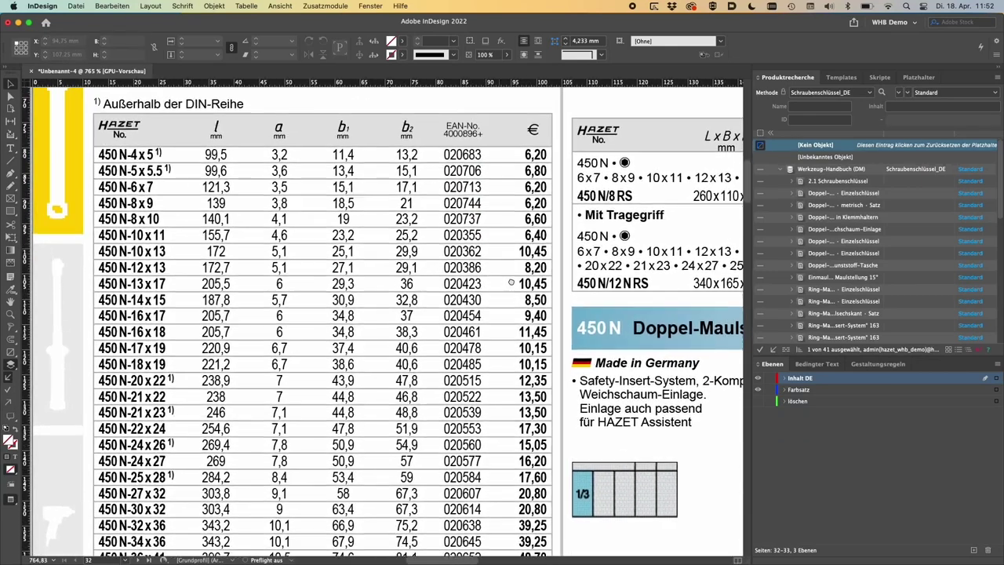
pyautogui.hscroll(8, 564, 265)
pyautogui.click(236, 145)
# Select the bold word Tragegriff in the 450 N table to check its style, then show Templates.
pyautogui.doubleClick(235, 145)
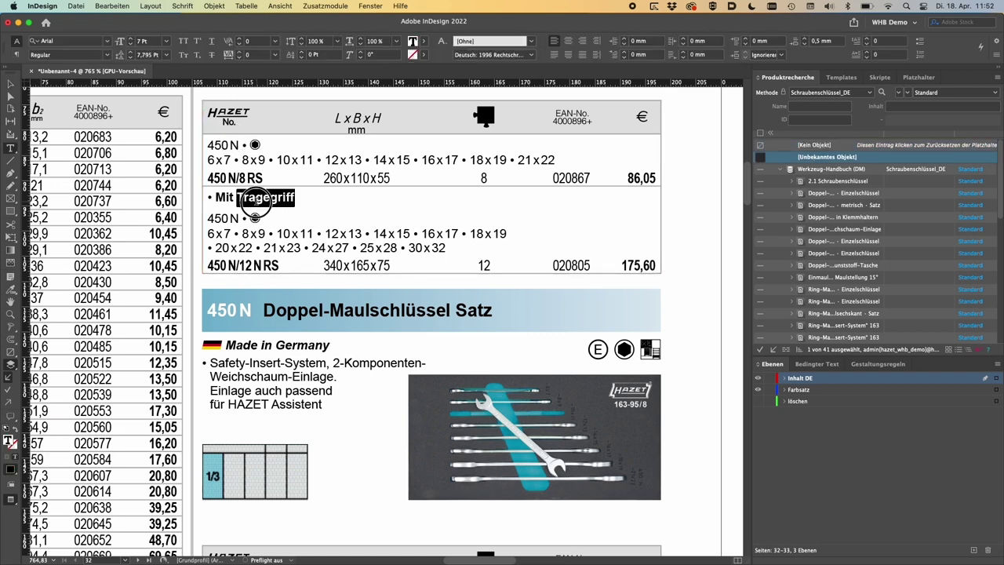
pyautogui.doubleClick(259, 197)
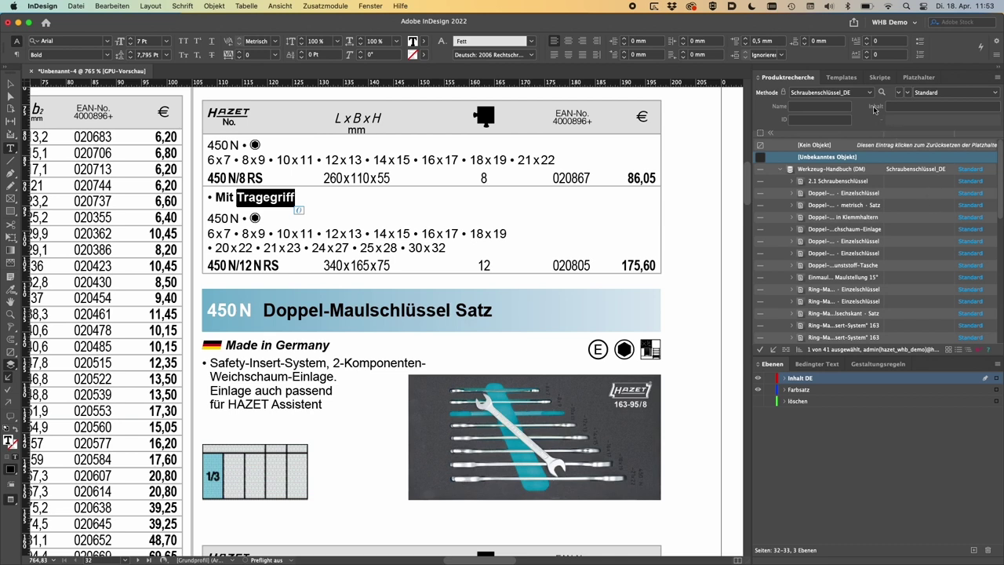
pyautogui.click(841, 77)
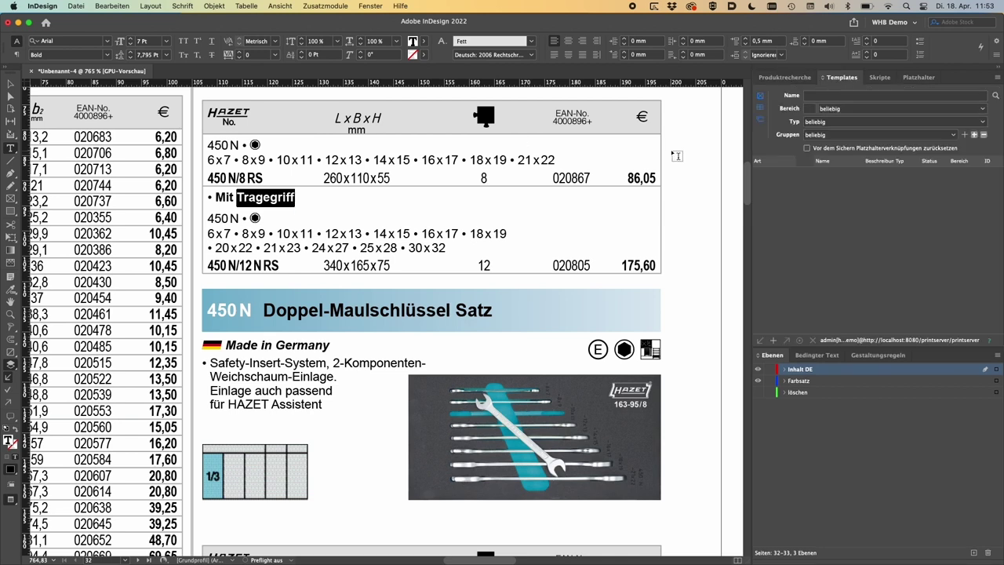
# Open WHB - Standard (2 Spaltig) from the 01_Standard Templates group as a new document.
pyautogui.press('Escape')
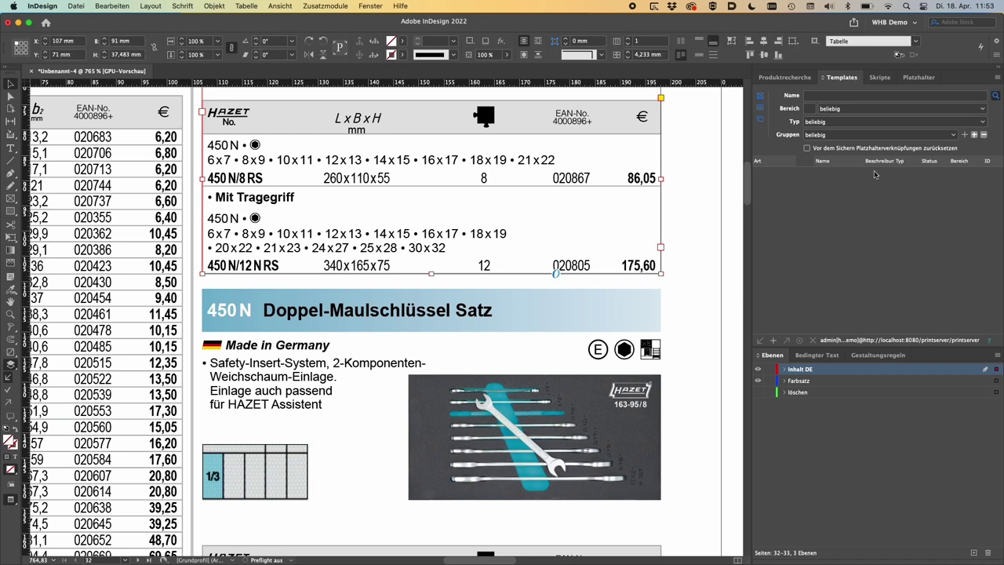
pyautogui.click(766, 218)
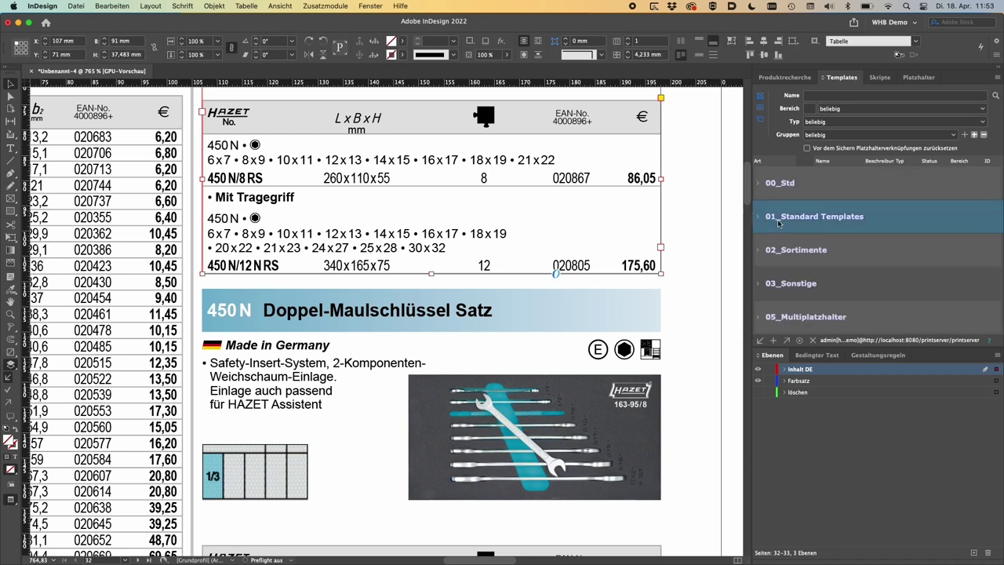
pyautogui.click(760, 218)
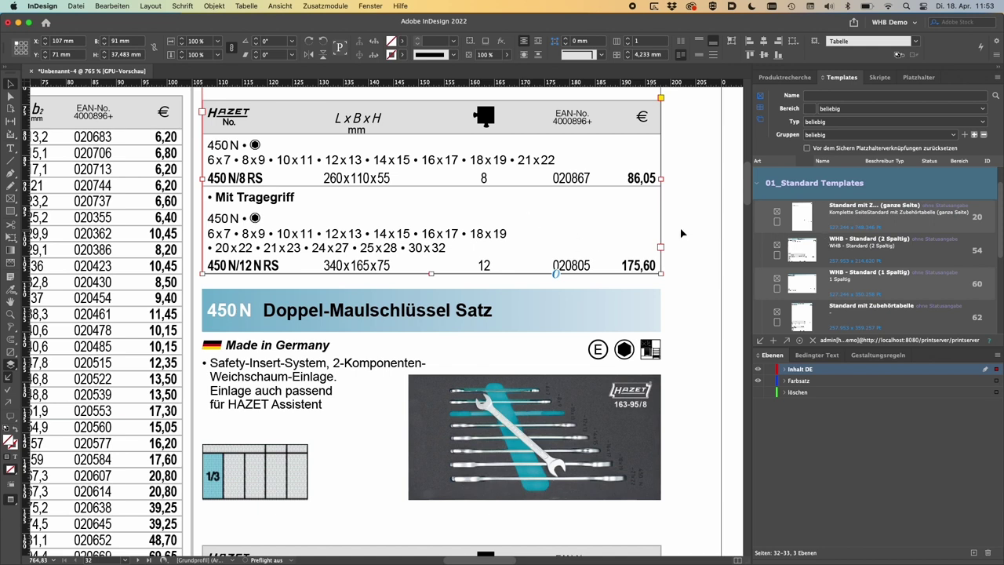
pyautogui.click(872, 245)
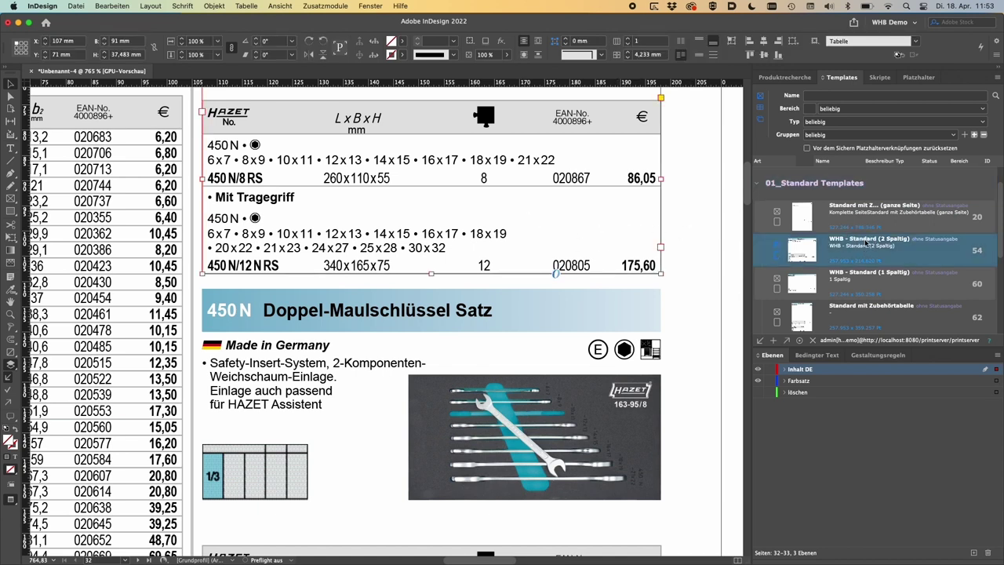
pyautogui.doubleClick(866, 245)
# Zoom into the template's table, widen it to the right, and save.
pyautogui.press('z')
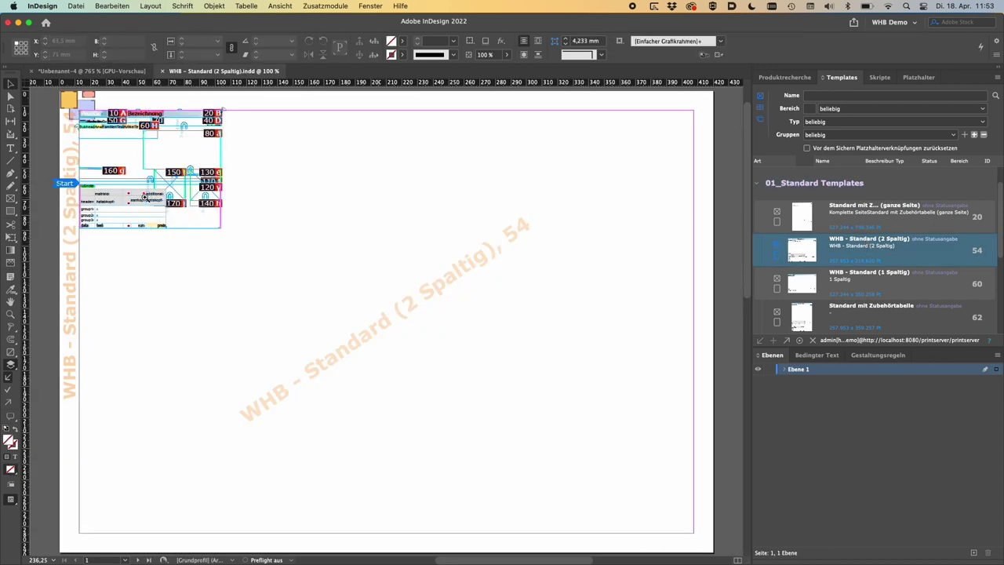
pyautogui.click(161, 217)
pyautogui.moveTo(253, 262); pyautogui.dragTo(554, 321)
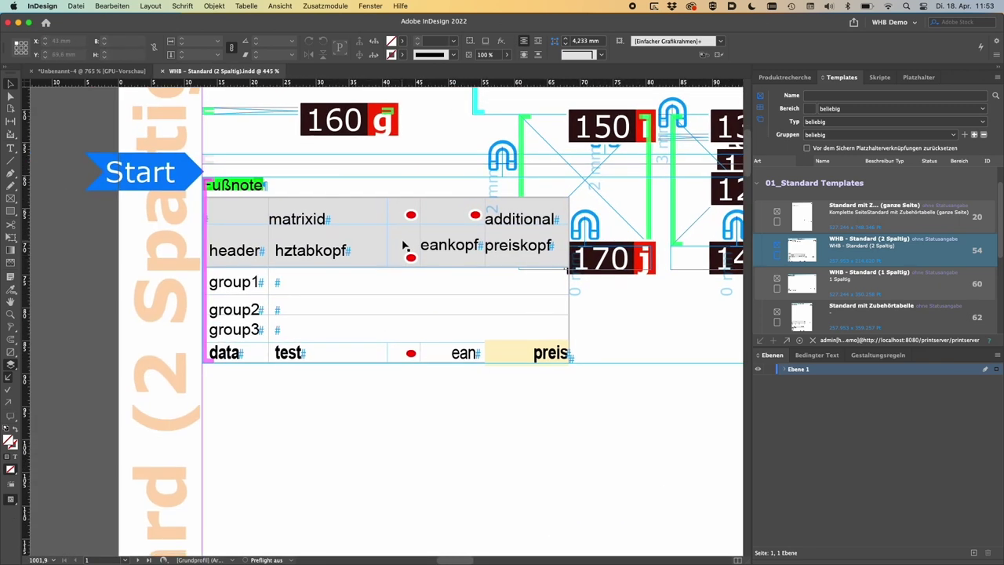
pyautogui.click(405, 246)
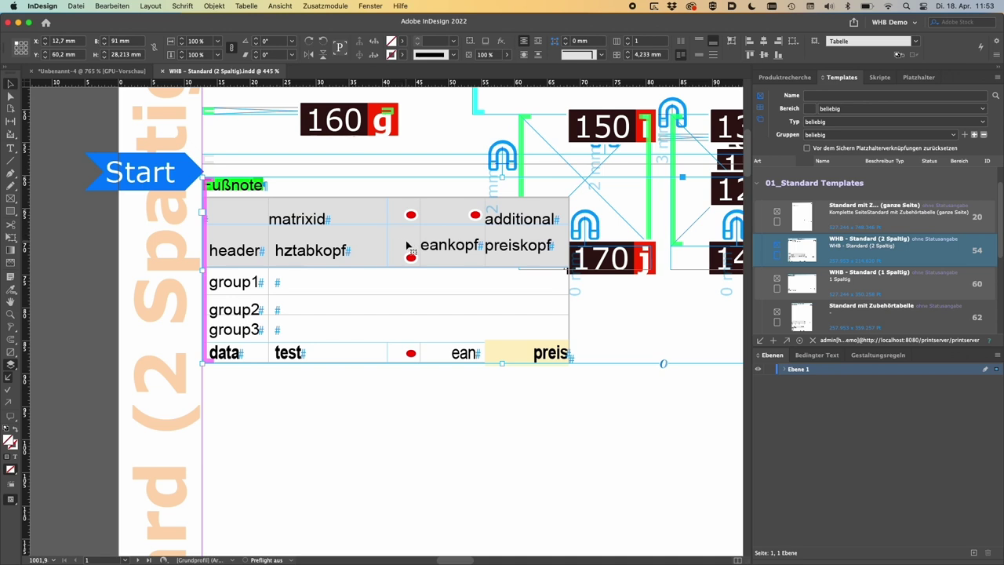
pyautogui.click(407, 246)
pyautogui.doubleClick(407, 246)
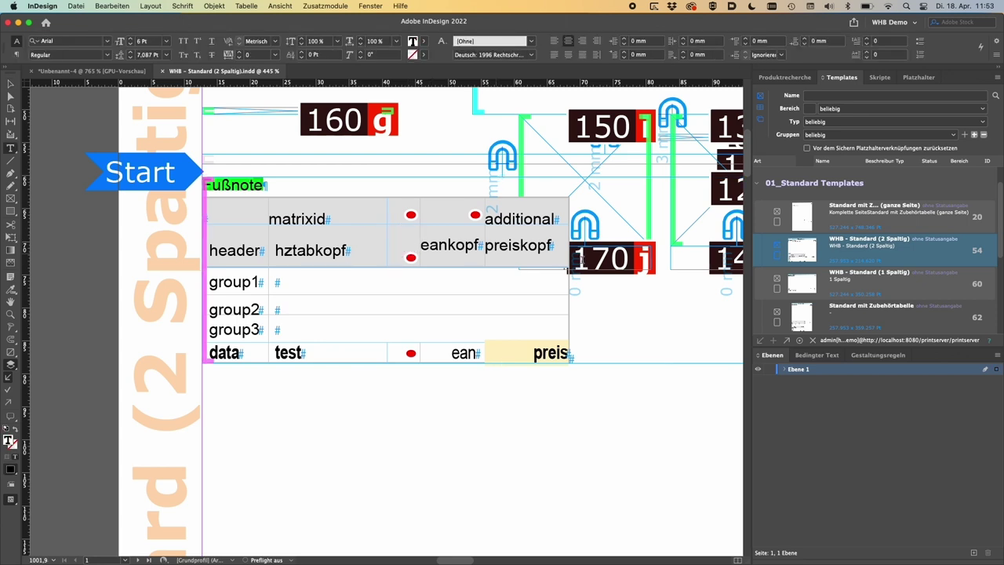
pyautogui.moveTo(564, 253); pyautogui.dragTo(736, 257)
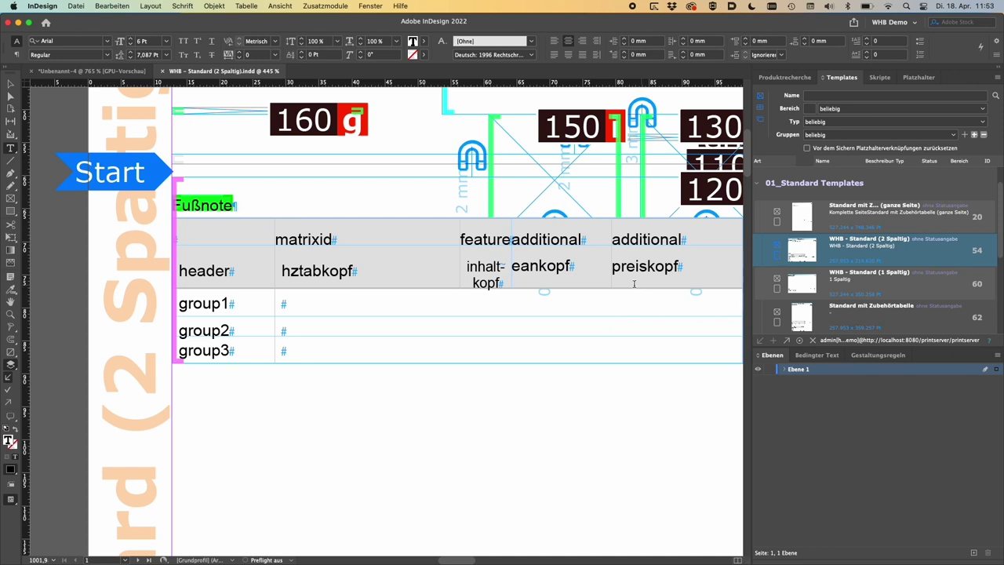
pyautogui.press('super+s')
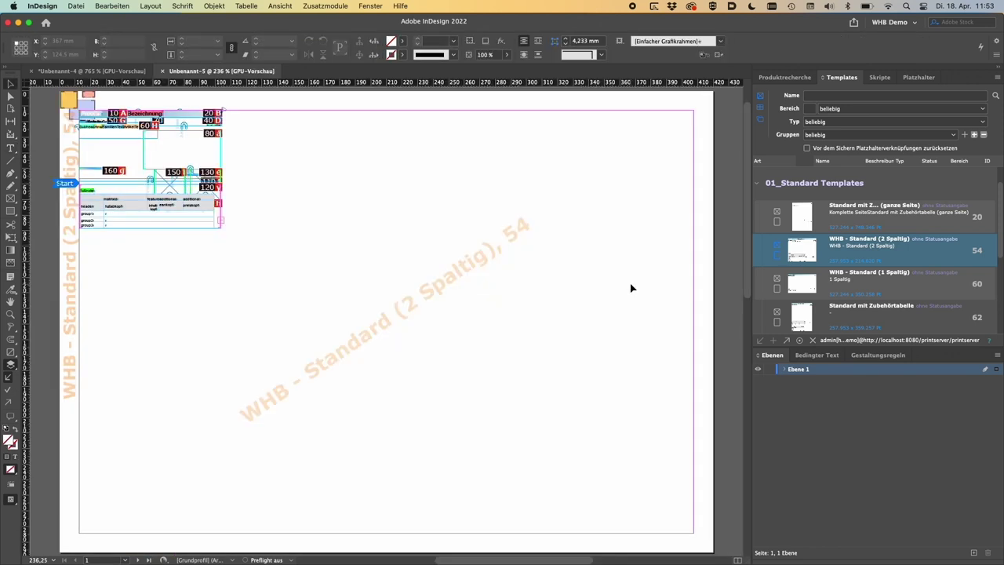
# Zoom in until the template's header, group and data rows fill the view.
pyautogui.click(226, 234)
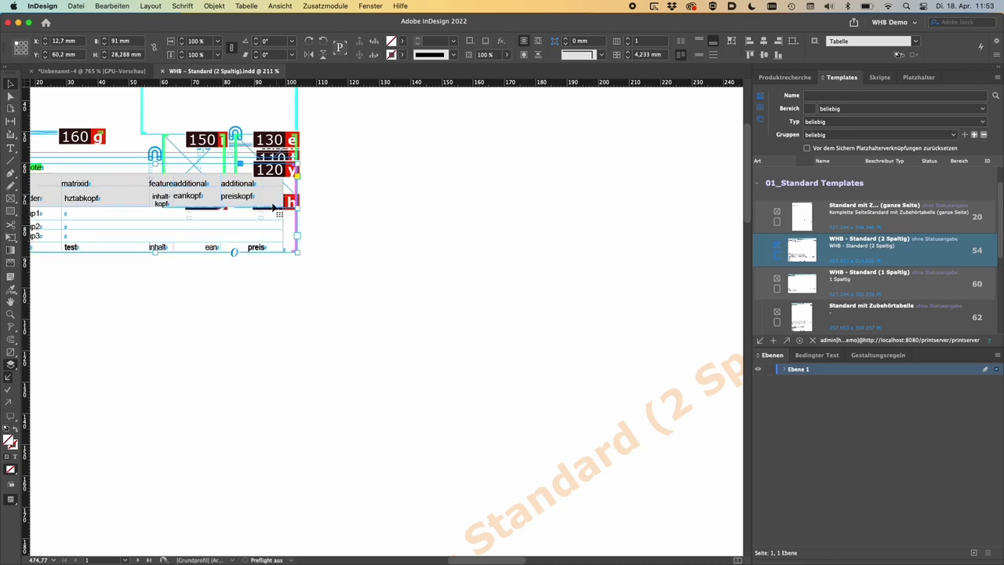
pyautogui.moveTo(217, 206)
pyautogui.mouseDown()
pyautogui.moveTo(209, 222)
pyautogui.moveTo(465, 278)
pyautogui.mouseUp()
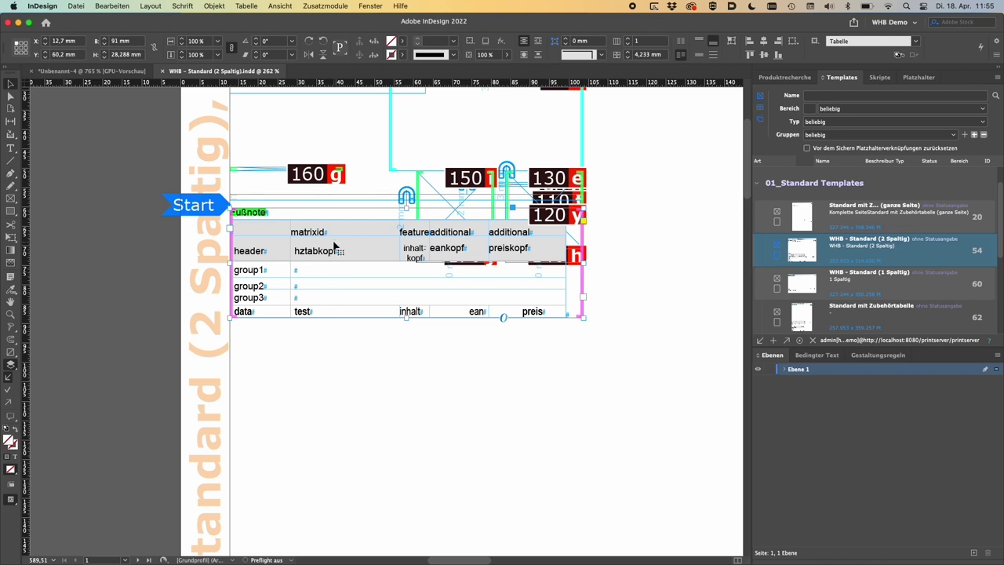
pyautogui.click(334, 233)
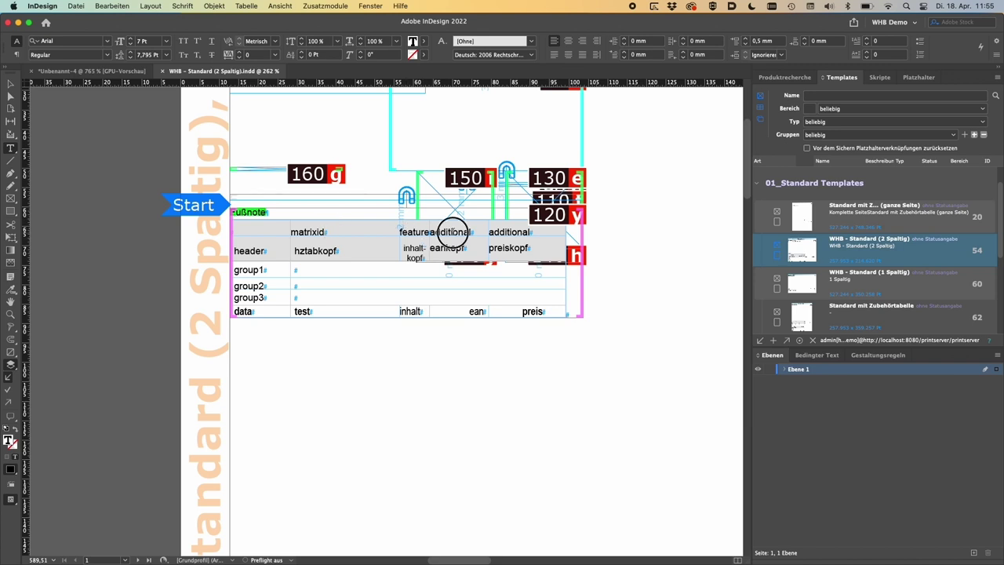
pyautogui.click(453, 232)
pyautogui.click(332, 271)
pyautogui.scroll(-10, 336, 282)
pyautogui.scroll(10, 340, 288)
pyautogui.press('Escape')
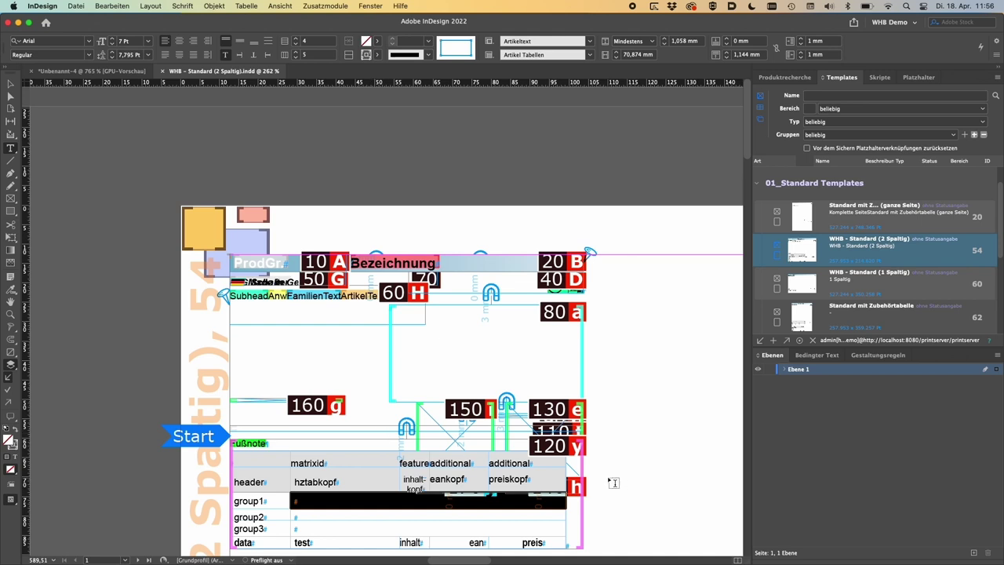
pyautogui.scroll(-3, 616, 487)
pyautogui.scroll(-4, 613, 483)
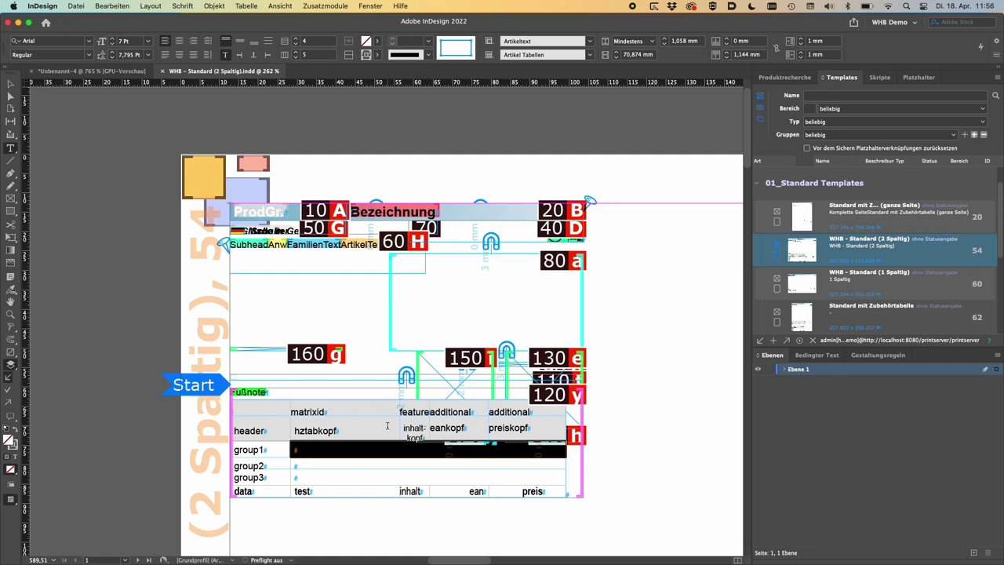
pyautogui.scroll(-1, 387, 427)
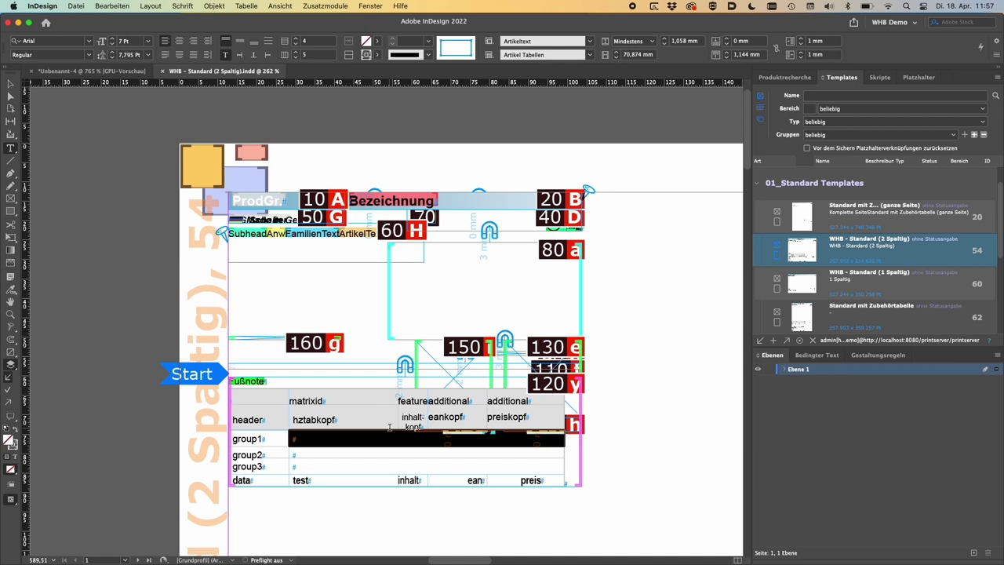
pyautogui.click(317, 435)
pyautogui.press('Up')
pyautogui.press('Escape')
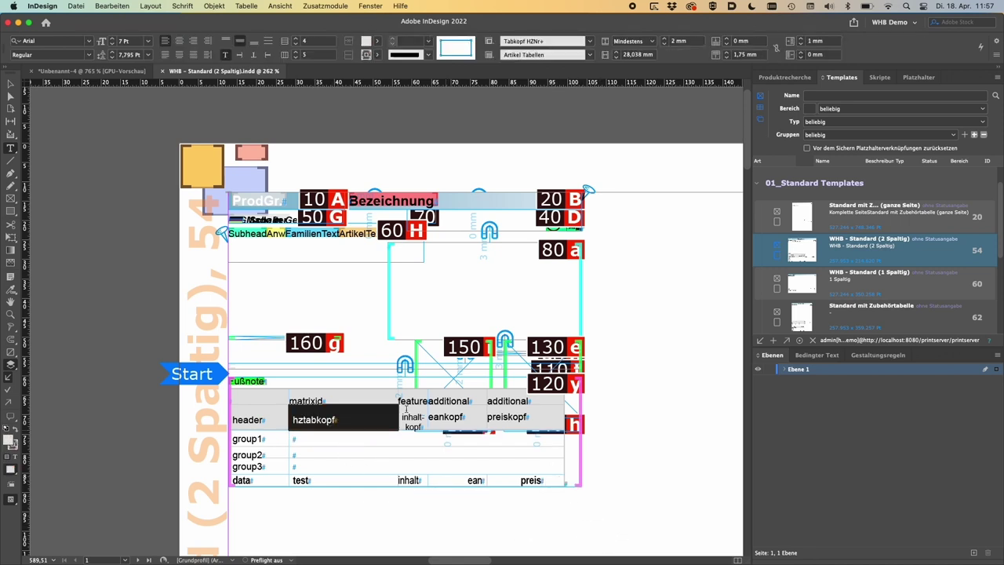
pyautogui.moveTo(415, 422); pyautogui.dragTo(527, 424)
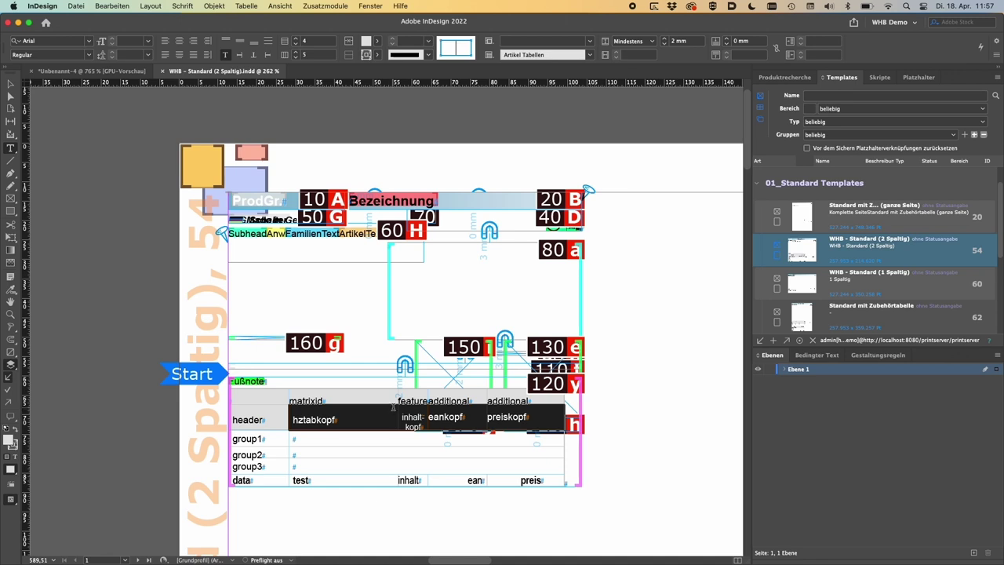
pyautogui.click(400, 480)
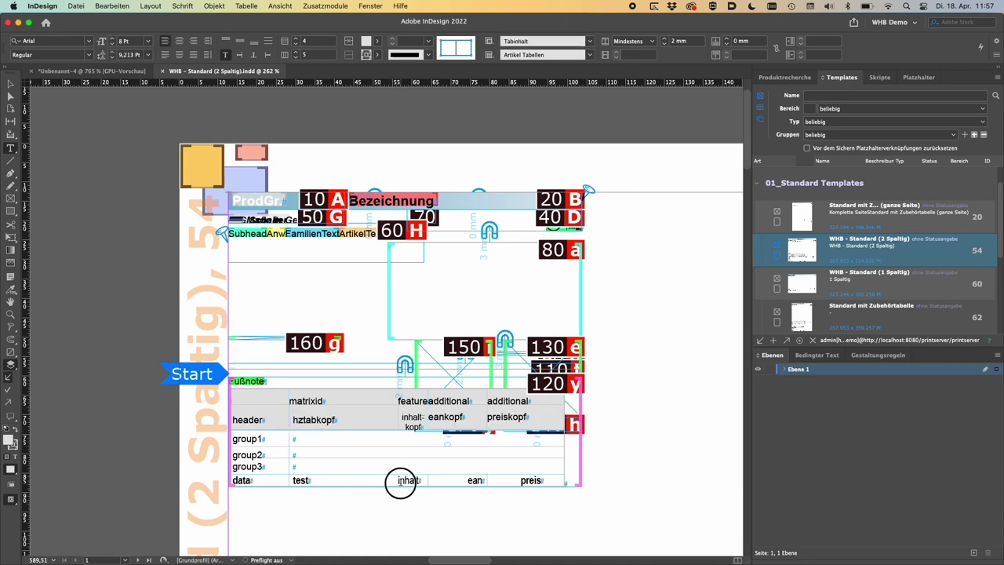
pyautogui.press('Escape')
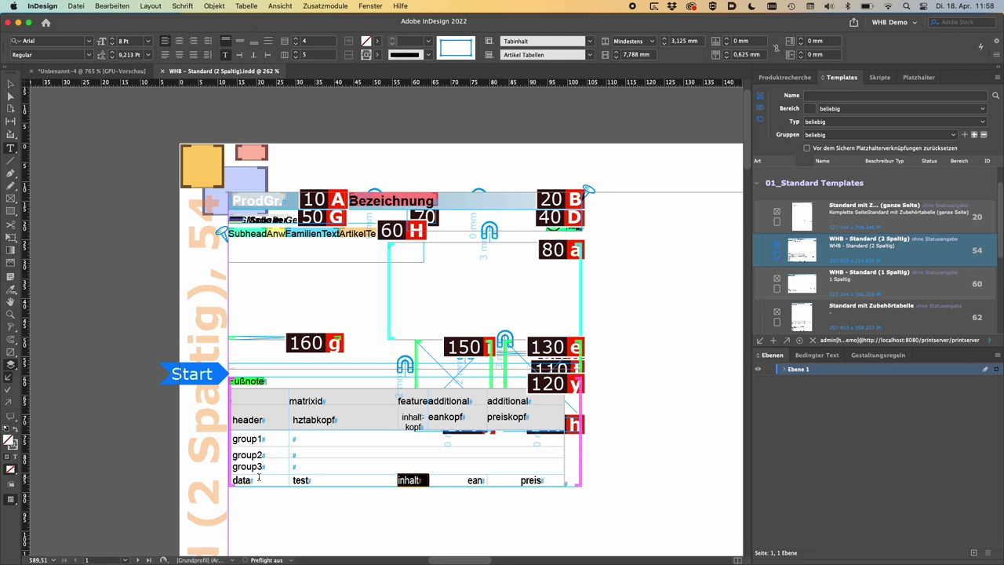
pyautogui.press('Escape')
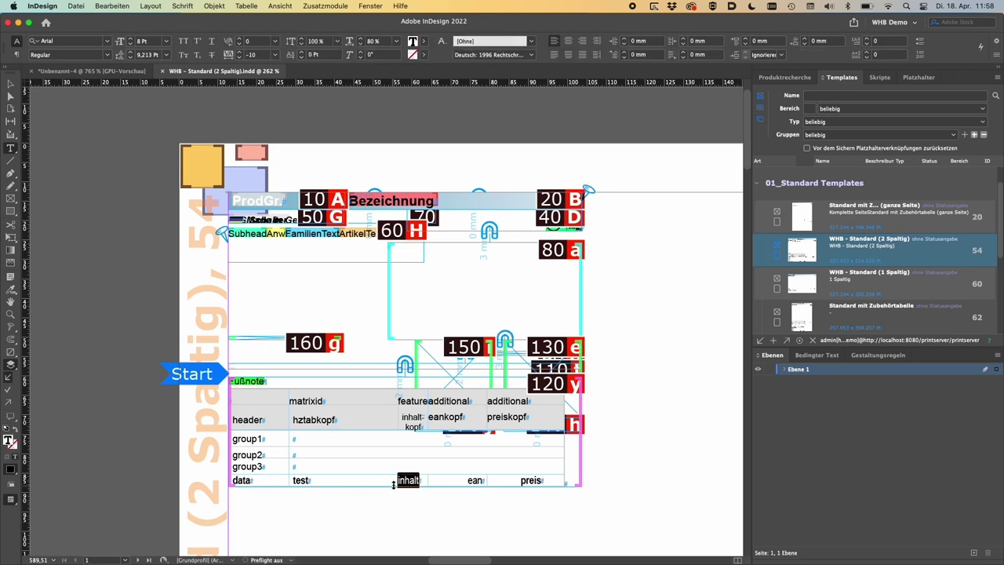
pyautogui.press('Escape')
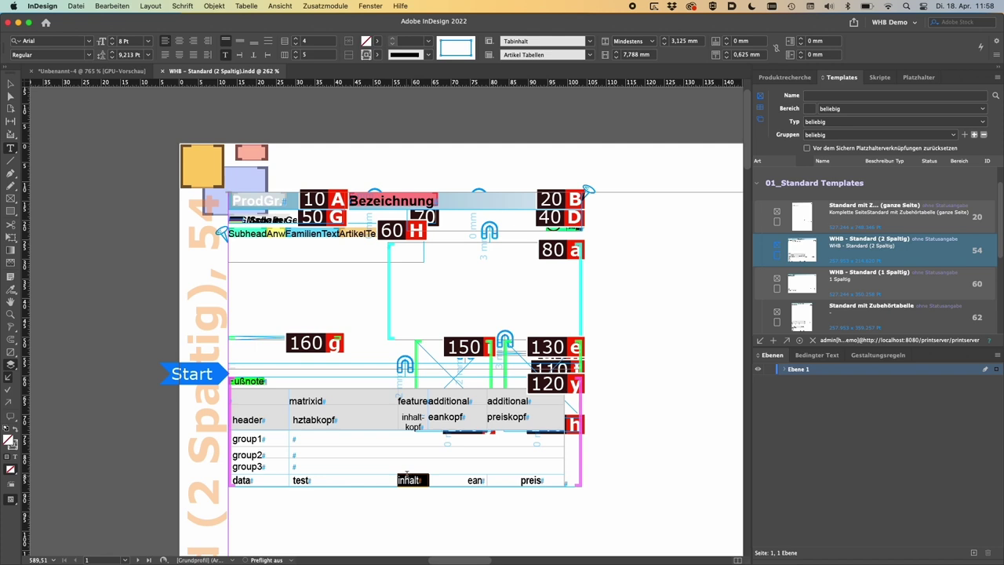
# Return to the Unbenannt-4 document, scroll to page 32, and select the price table frame.
pyautogui.click(68, 76)
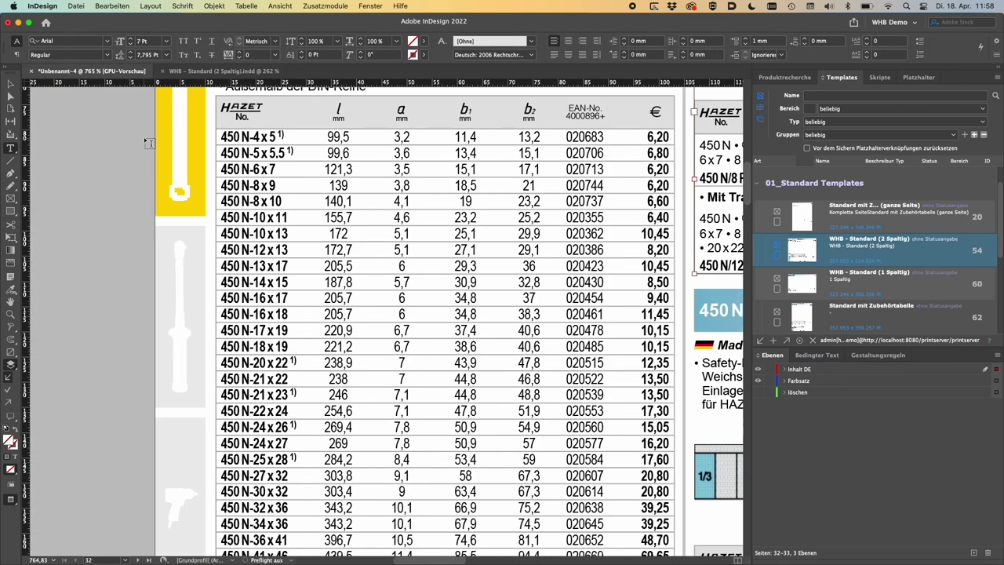
pyautogui.hscroll(2, 149, 143)
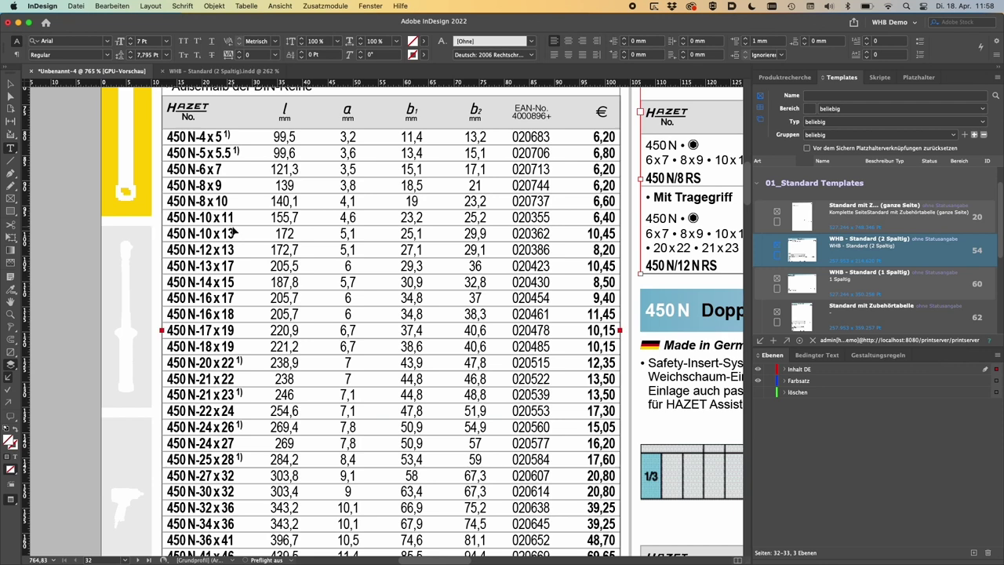
pyautogui.scroll(-5, 233, 226)
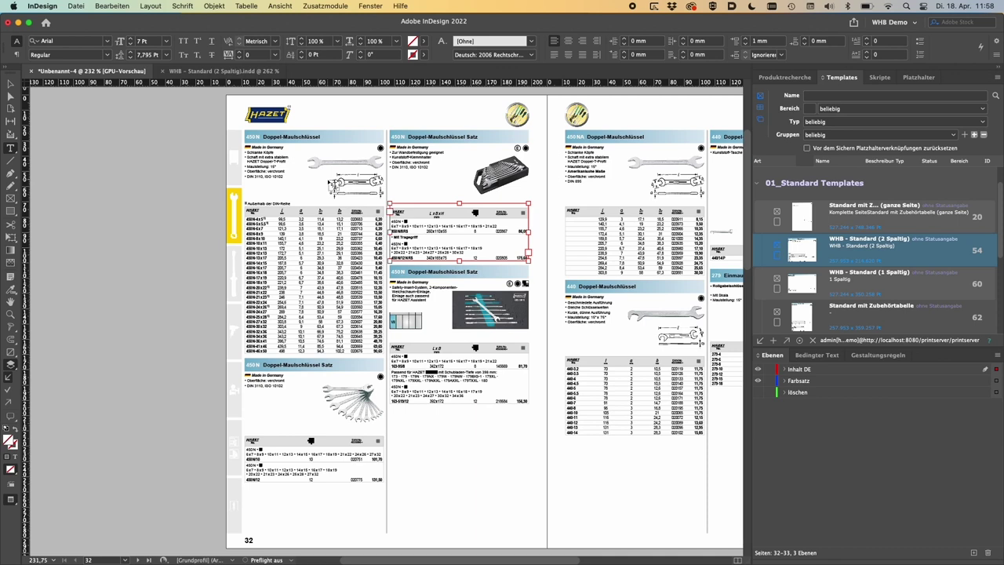
pyautogui.click(10, 83)
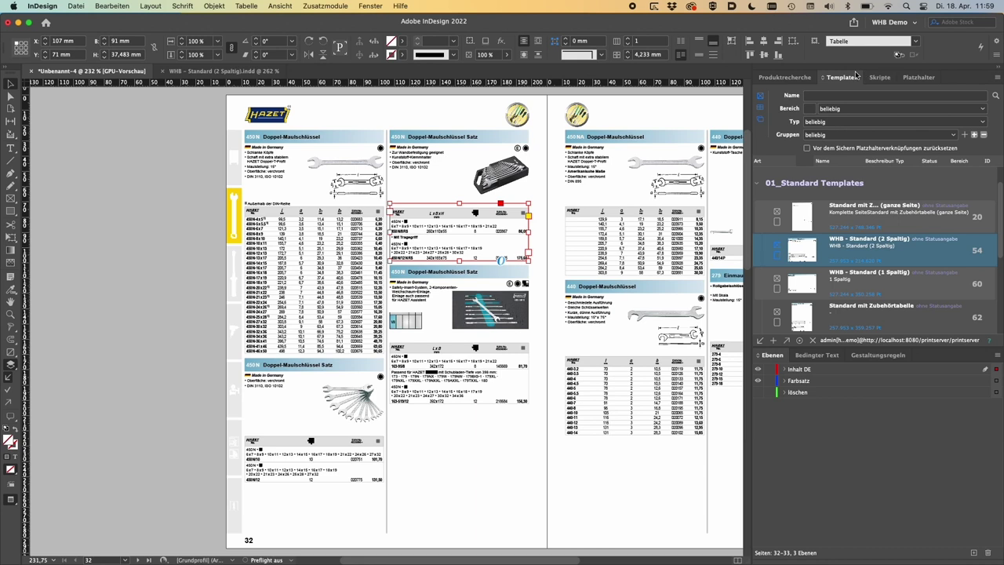
# Run the frame-correction script from the Scripts panel and dismiss its notice.
pyautogui.click(883, 81)
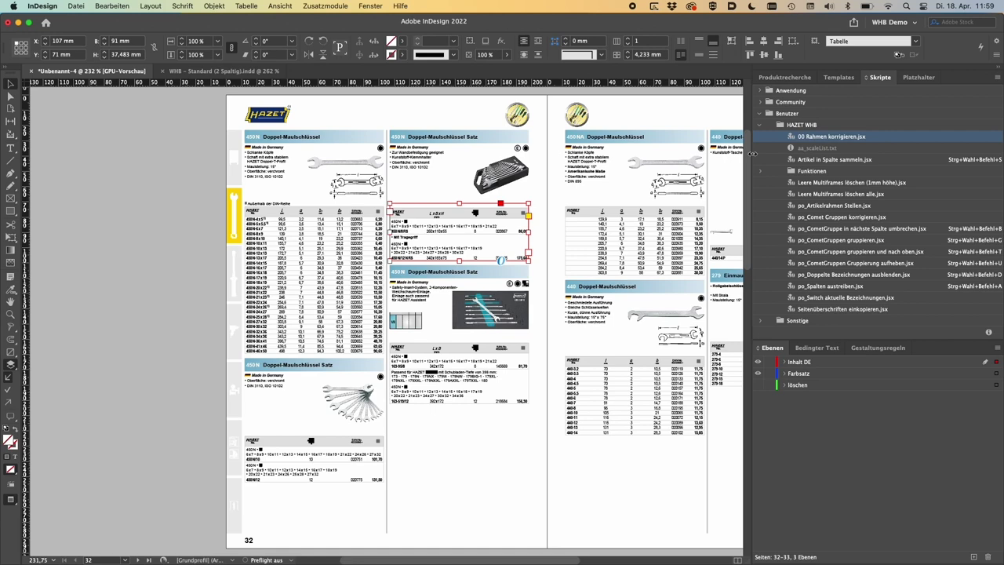
pyautogui.click(180, 205)
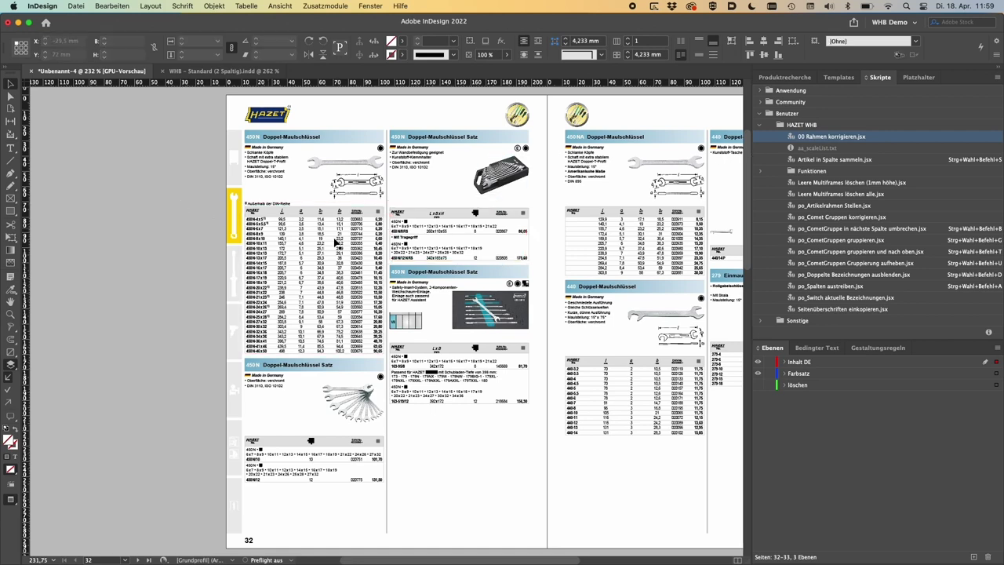
pyautogui.scroll(3, 411, 249)
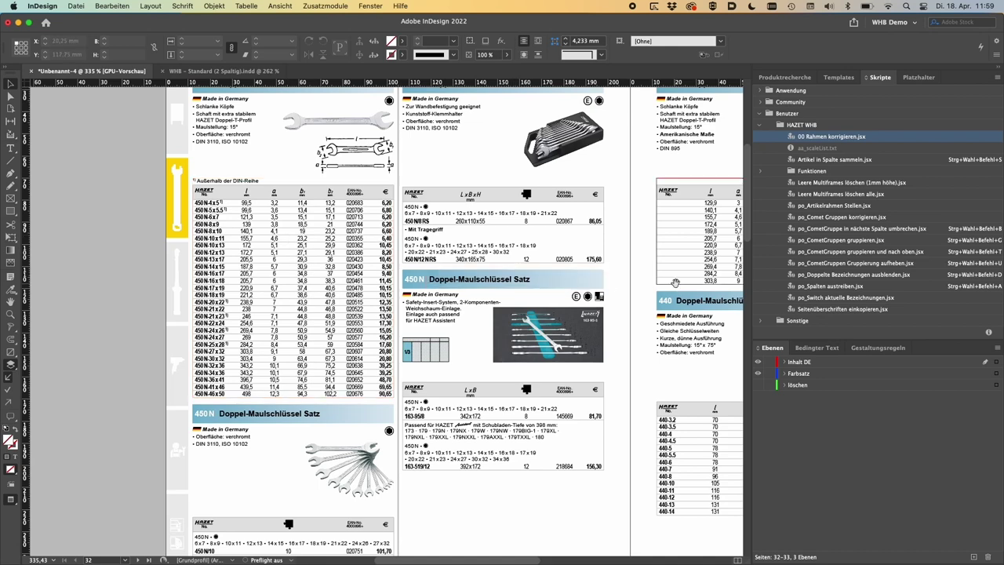
pyautogui.hscroll(5, 520, 275)
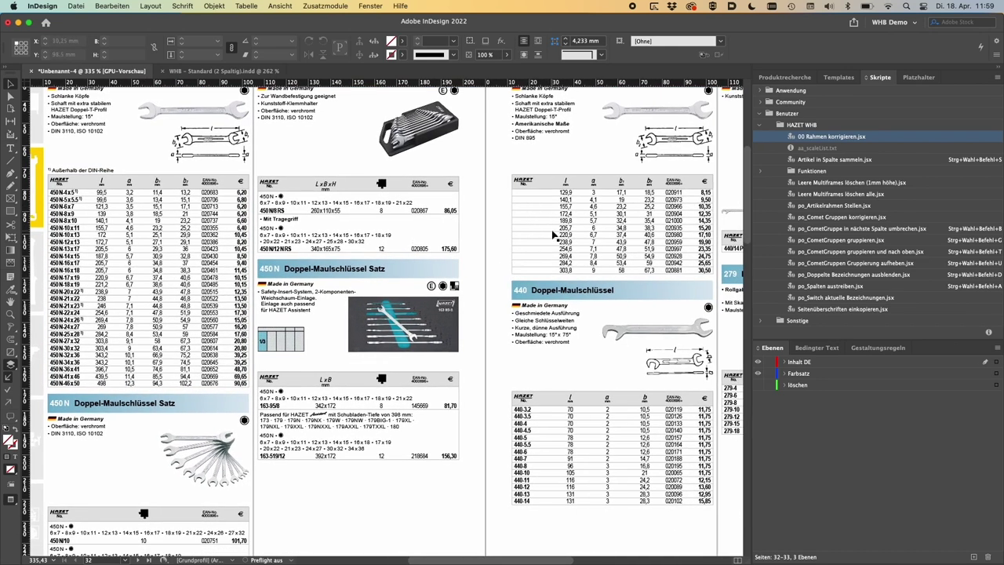
pyautogui.hscroll(10, 648, 379)
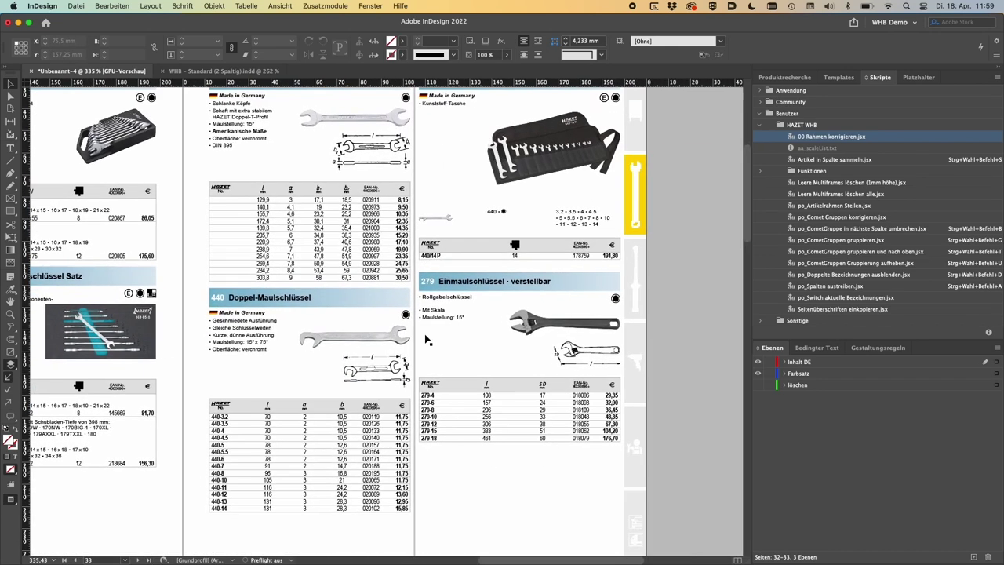
pyautogui.doubleClick(889, 138)
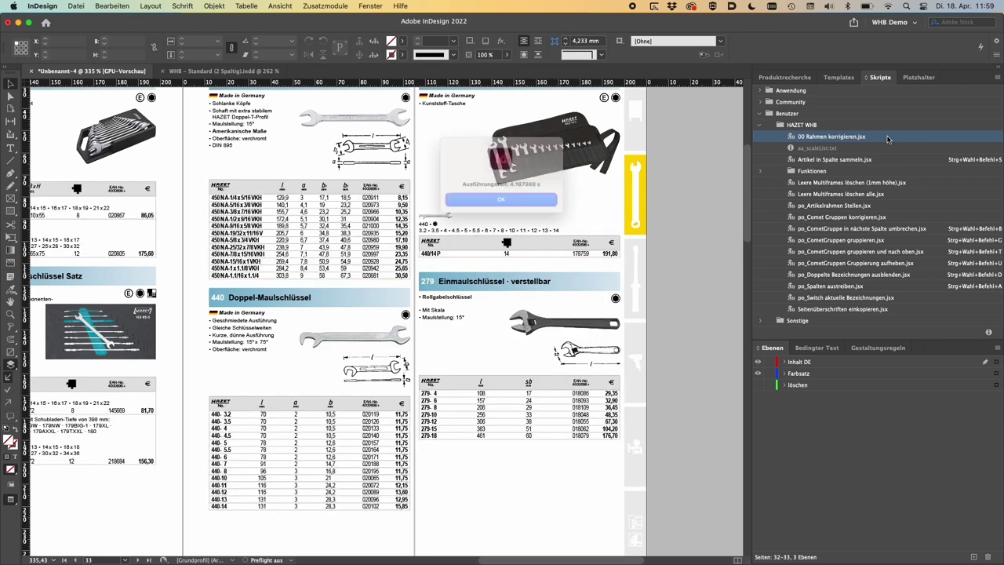
pyautogui.click(543, 206)
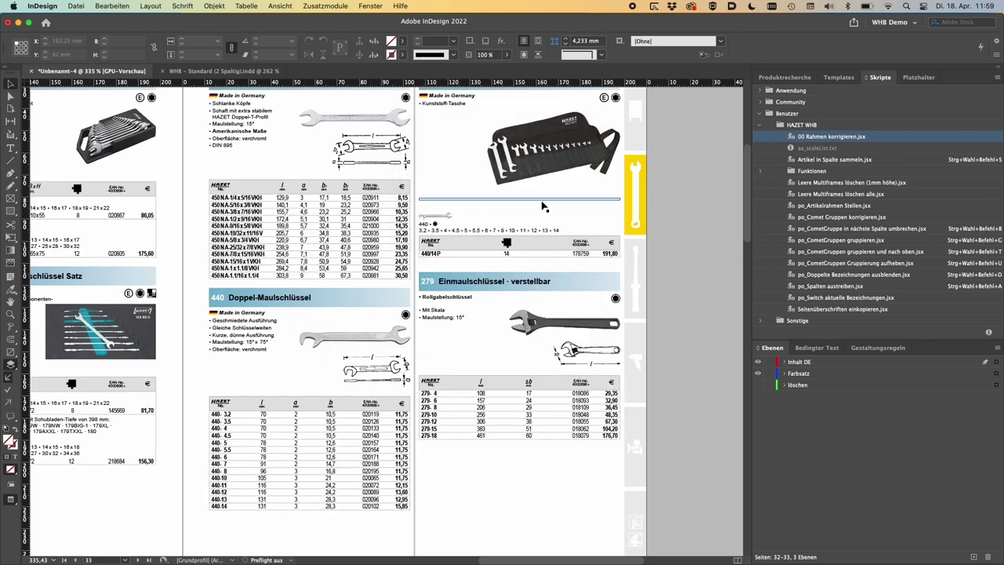
# Pan back to page 32, fit it in view, and select then deselect its table frame.
pyautogui.moveTo(328, 227); pyautogui.dragTo(387, 222)
pyautogui.hscroll(-10, 386, 222)
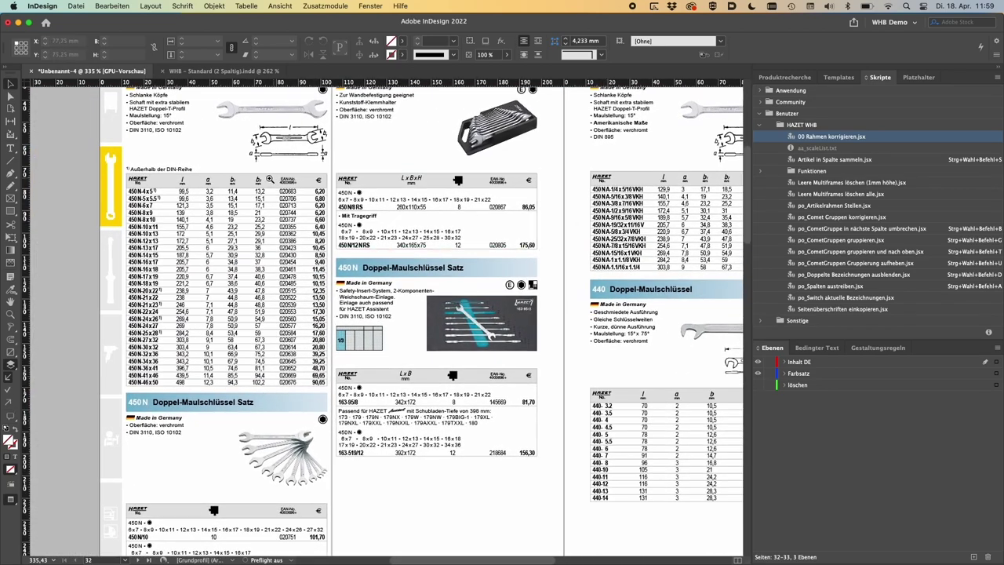
pyautogui.scroll(5, 336, 157)
pyautogui.scroll(-2, 336, 225)
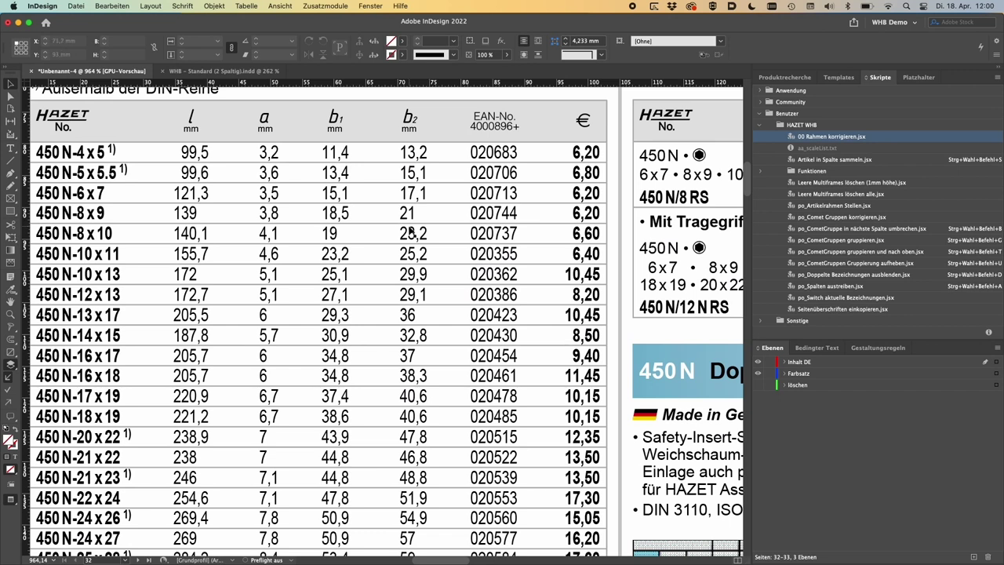
pyautogui.scroll(-1, 416, 232)
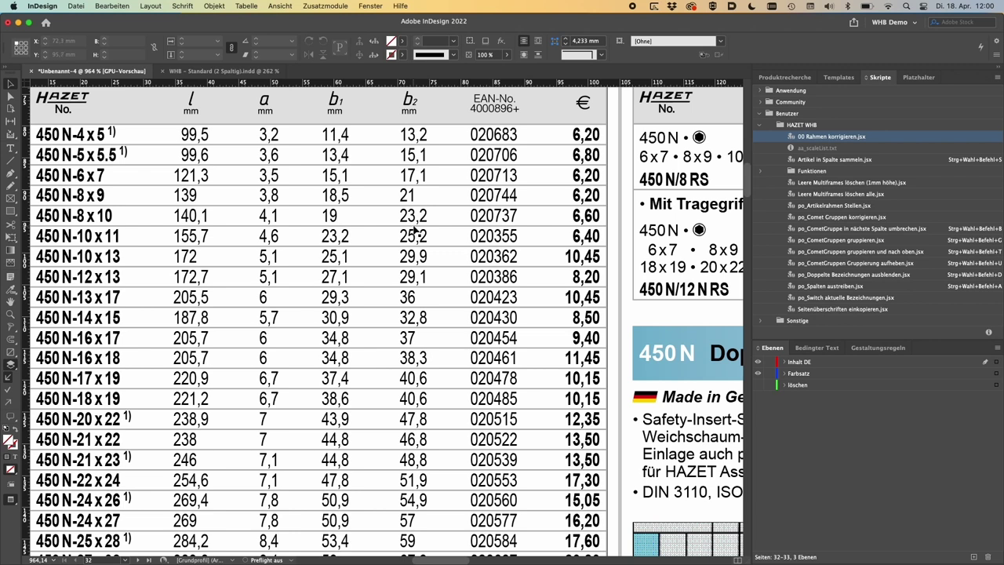
pyautogui.scroll(-1, 415, 231)
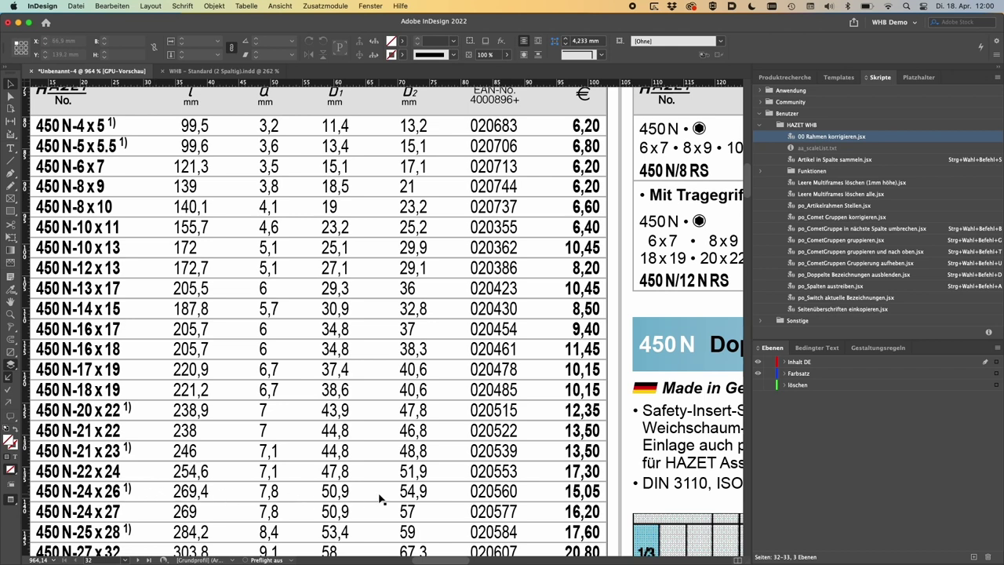
pyautogui.press('super+0')
pyautogui.click(346, 288)
pyautogui.press('shift+super+a')
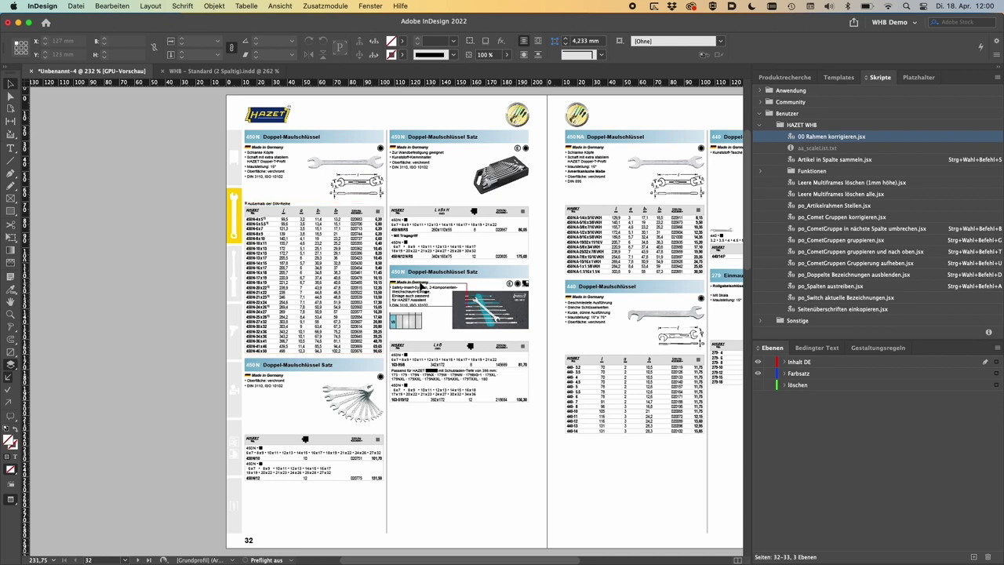
# Hide the Euro Preise condition, show it again, and zoom into page 32's tables.
pyautogui.click(816, 347)
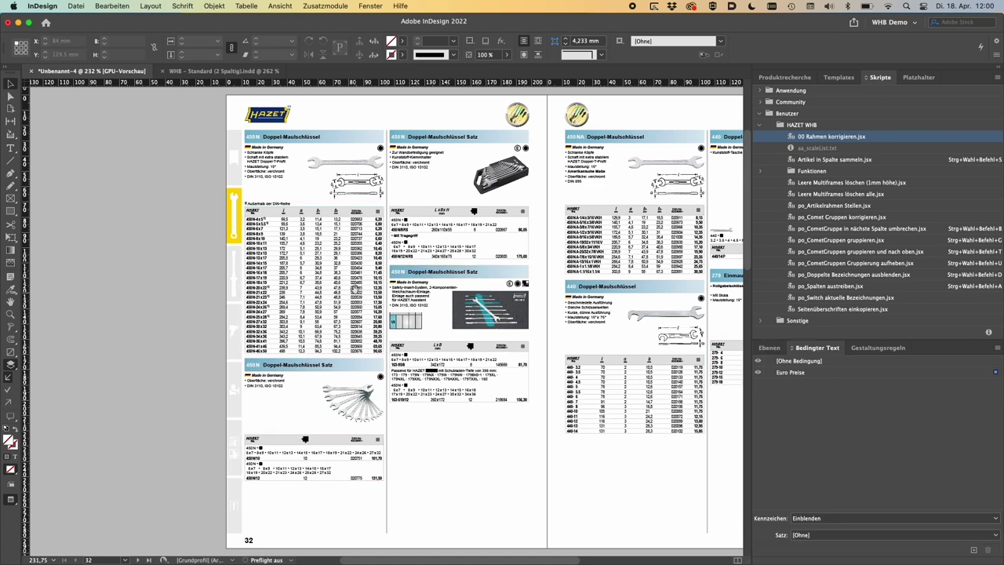
pyautogui.scroll(5, 340, 260)
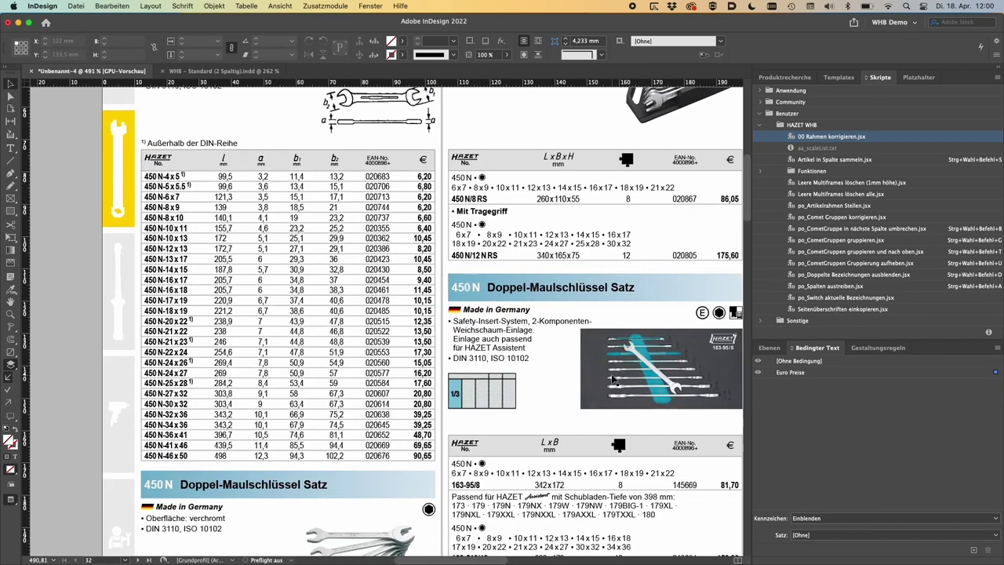
pyautogui.click(759, 374)
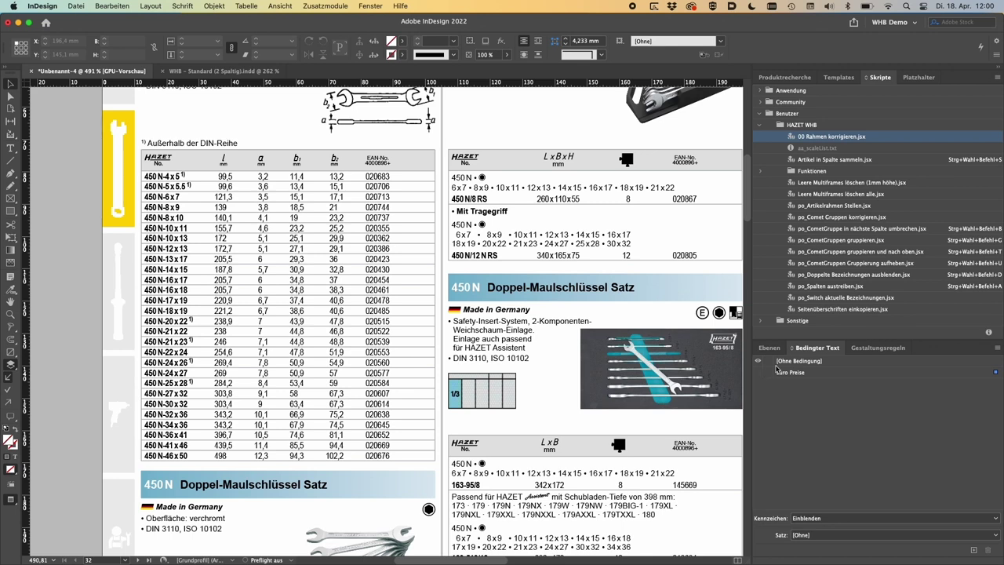
pyautogui.press('super+0')
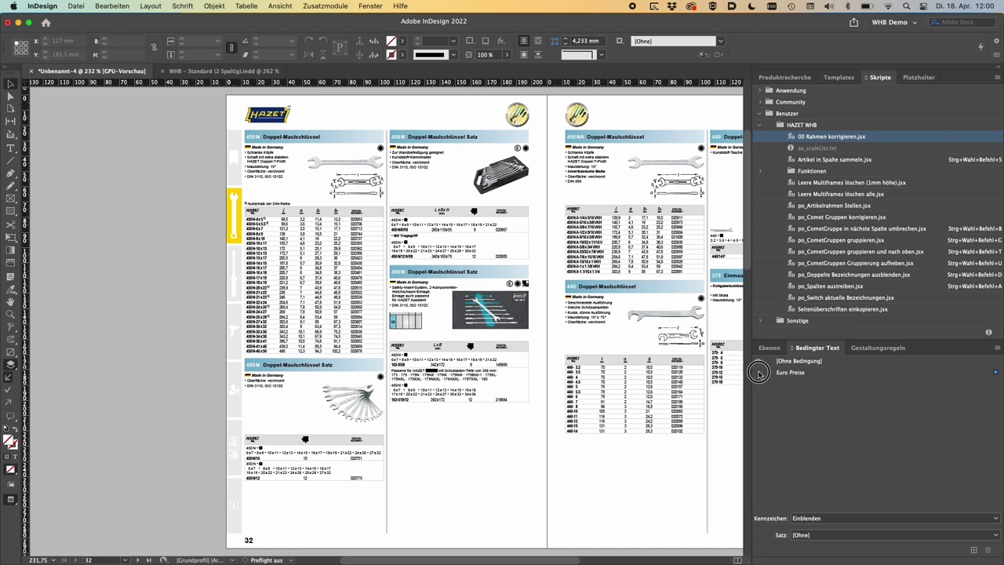
pyautogui.click(758, 372)
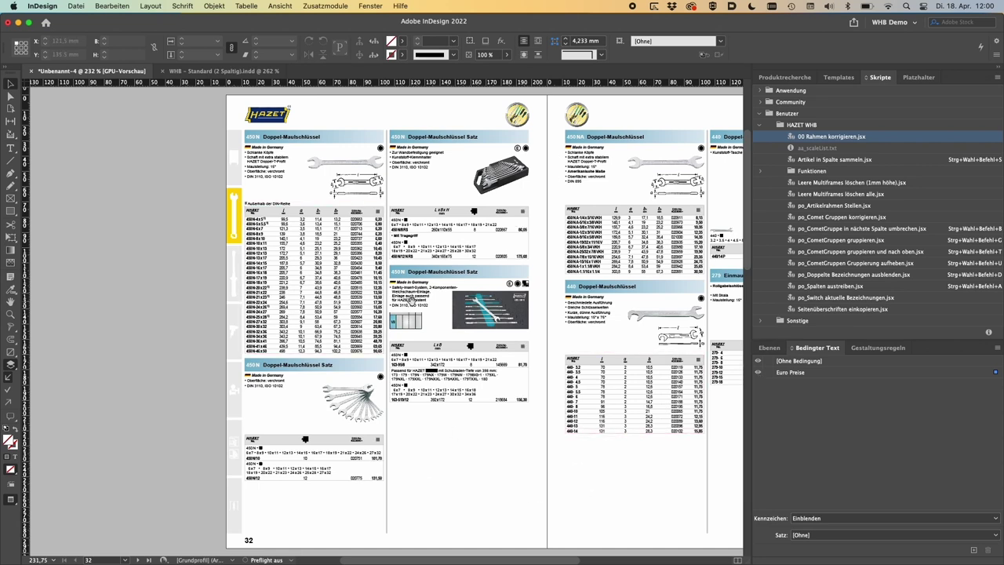
pyautogui.click(342, 333)
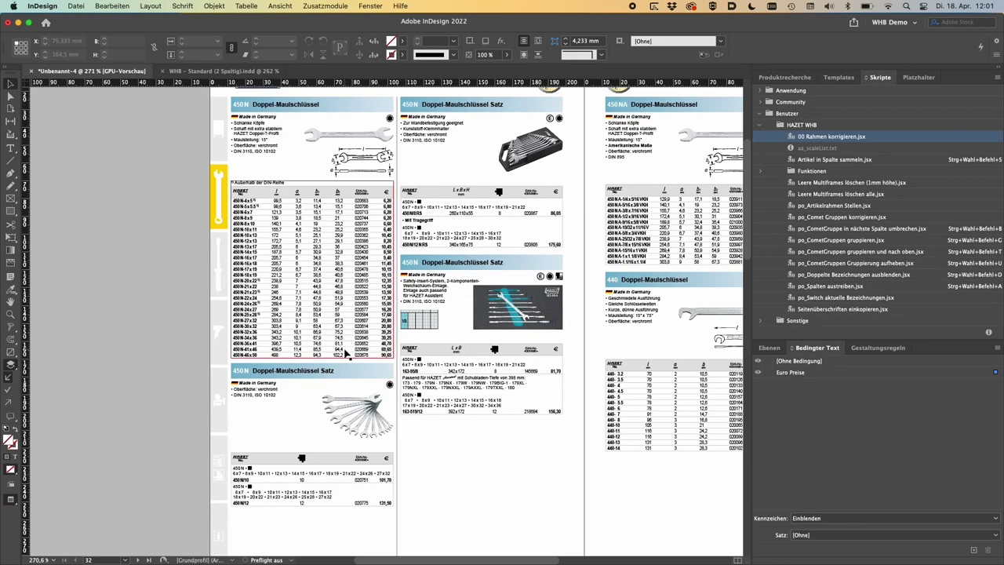
# Move the price table up beneath the wrench-case picture.
pyautogui.scroll(-2, 408, 357)
pyautogui.scroll(2, 363, 369)
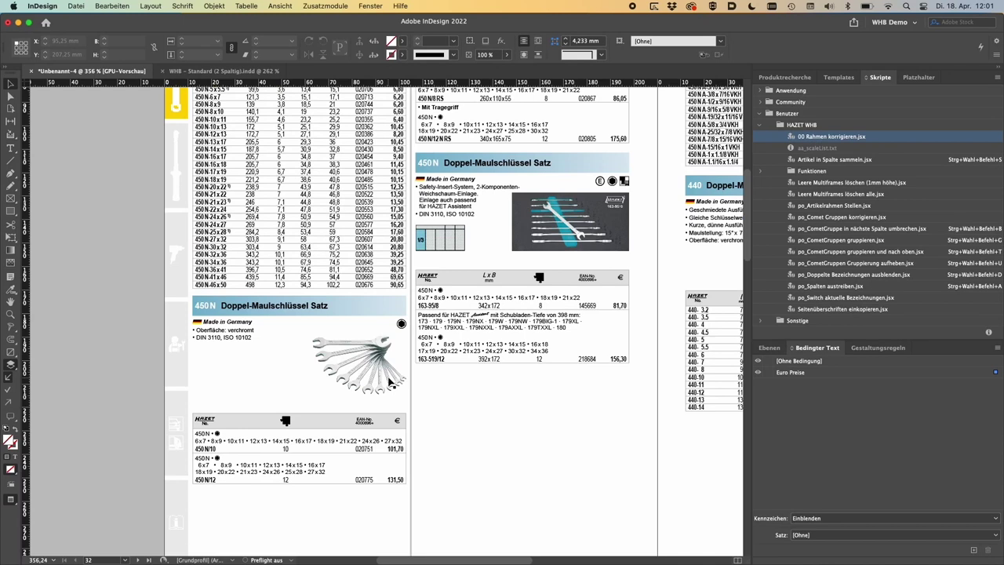
pyautogui.click(389, 384)
pyautogui.moveTo(370, 418)
pyautogui.mouseDown()
pyautogui.moveTo(379, 404)
pyautogui.moveTo(385, 424)
pyautogui.mouseUp()
pyautogui.click(469, 411)
pyautogui.click(385, 428)
pyautogui.click(466, 410)
# Nudge the 450 N set table closer to its picture and pick po_CometGruppe in nächste Spalte umbrechen.jsx.
pyautogui.scroll(5, 439, 376)
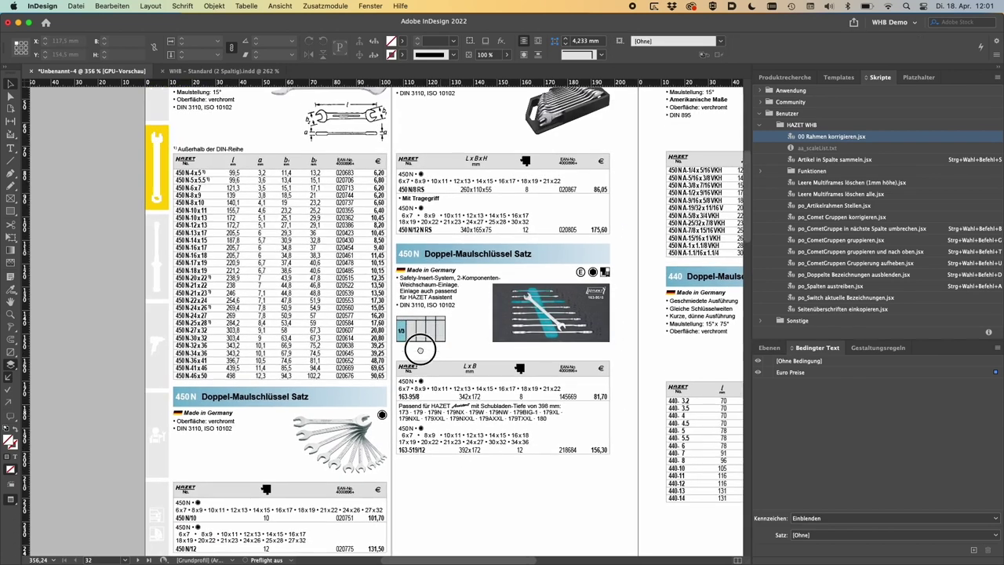
pyautogui.click(597, 186)
pyautogui.click(581, 269)
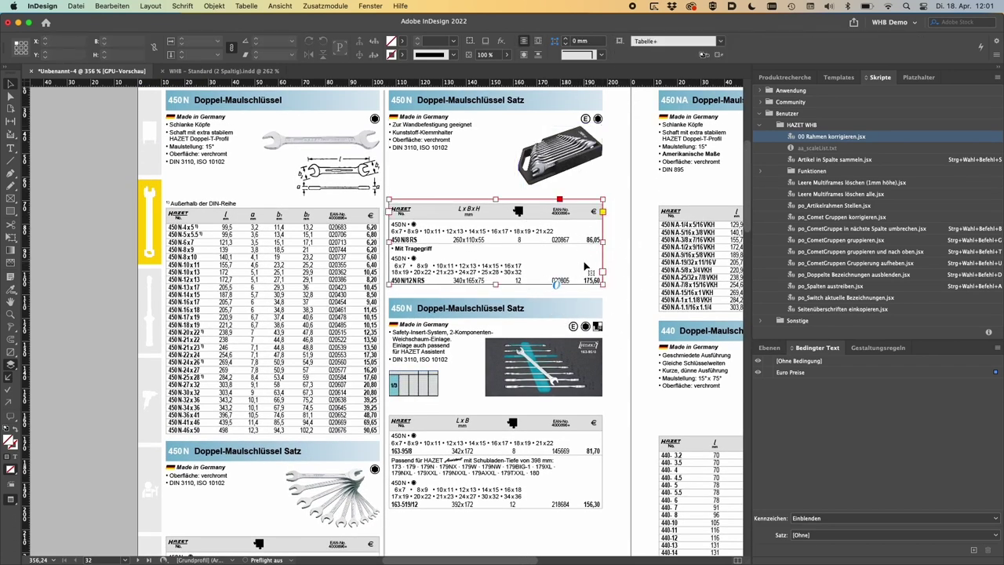
pyautogui.moveTo(581, 269); pyautogui.dragTo(582, 258)
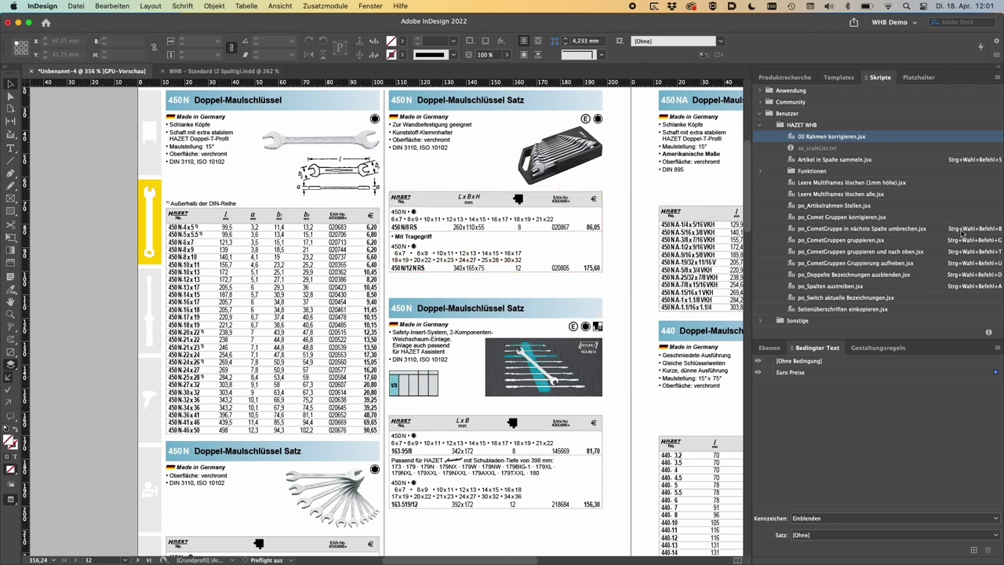
pyautogui.click(994, 230)
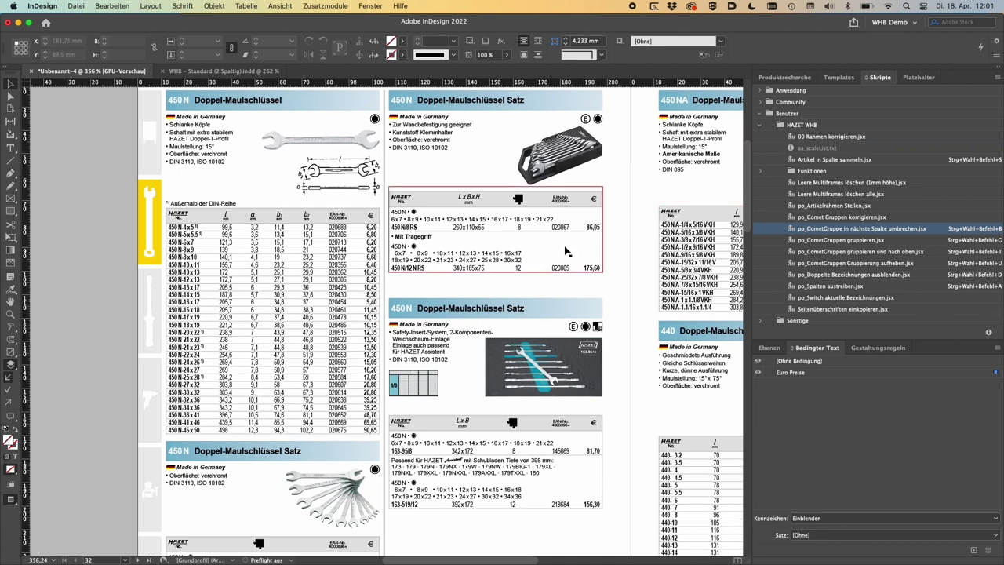
pyautogui.click(555, 269)
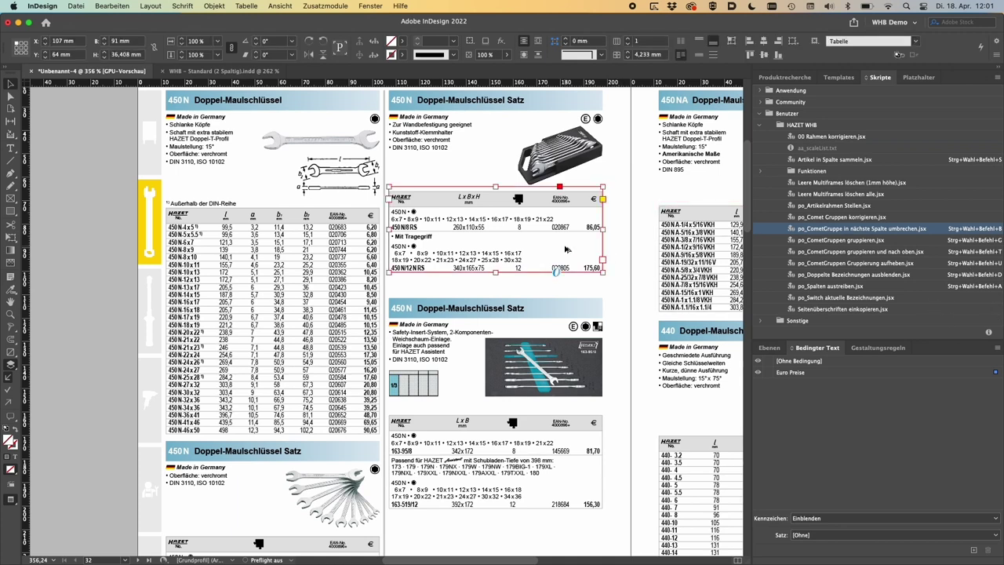
# Wrap the wall-mount wrench-set group and left-column frames with the CometGruppe script, moving it to the left column's bottom.
pyautogui.click(566, 249)
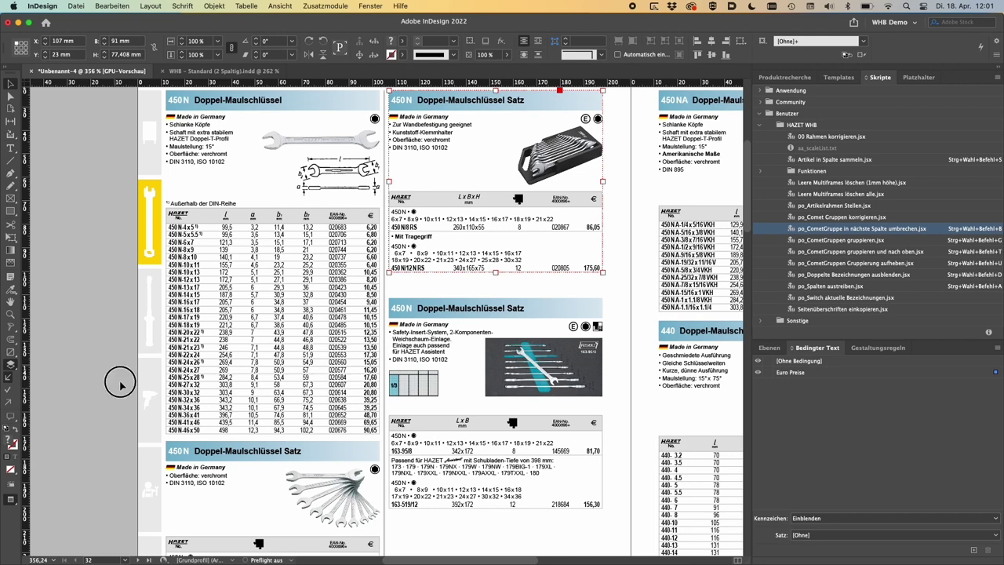
pyautogui.moveTo(154, 409); pyautogui.dragTo(308, 466)
pyautogui.press('ctrl+alt+super+b')
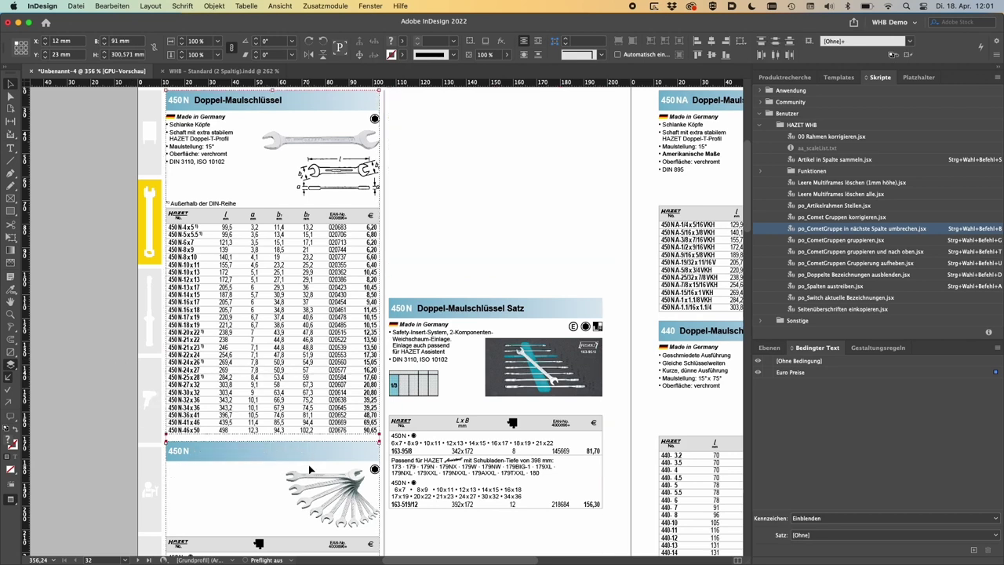
pyautogui.scroll(-3, 308, 465)
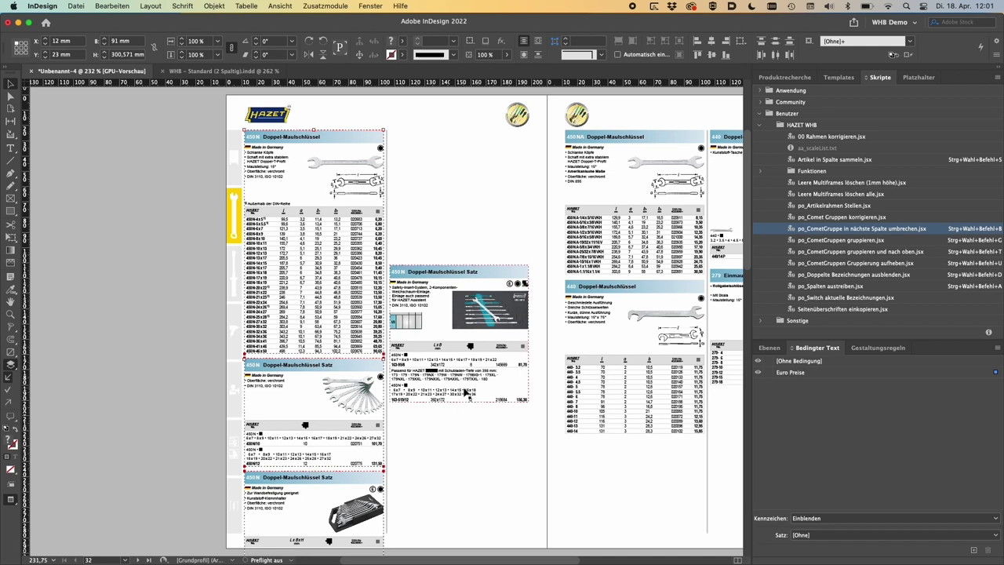
pyautogui.click(436, 538)
# Select the wall-mount set's overflowing price table at the bottom of the left column.
pyautogui.moveTo(375, 488); pyautogui.dragTo(405, 394)
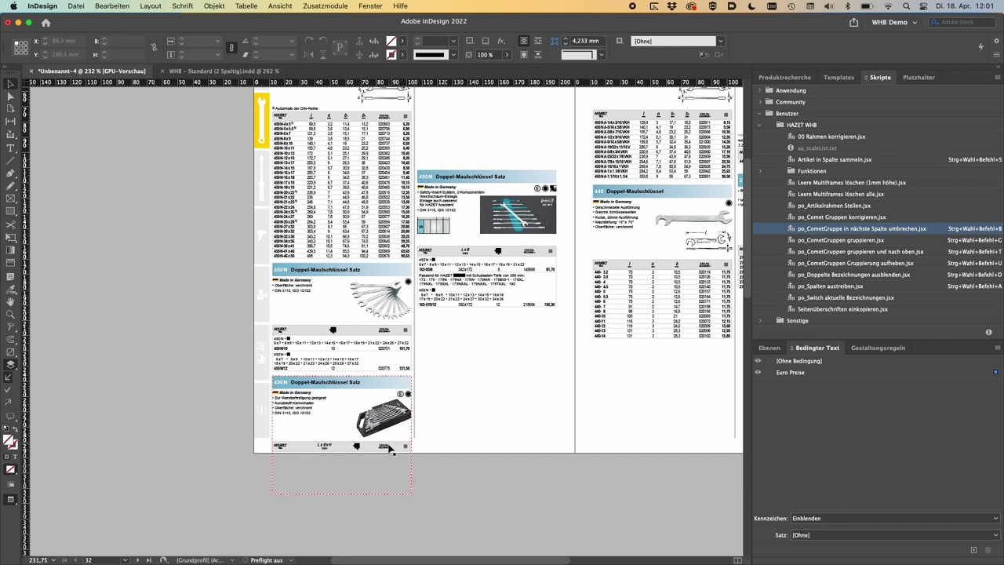
pyautogui.click(389, 447)
pyautogui.click(402, 452)
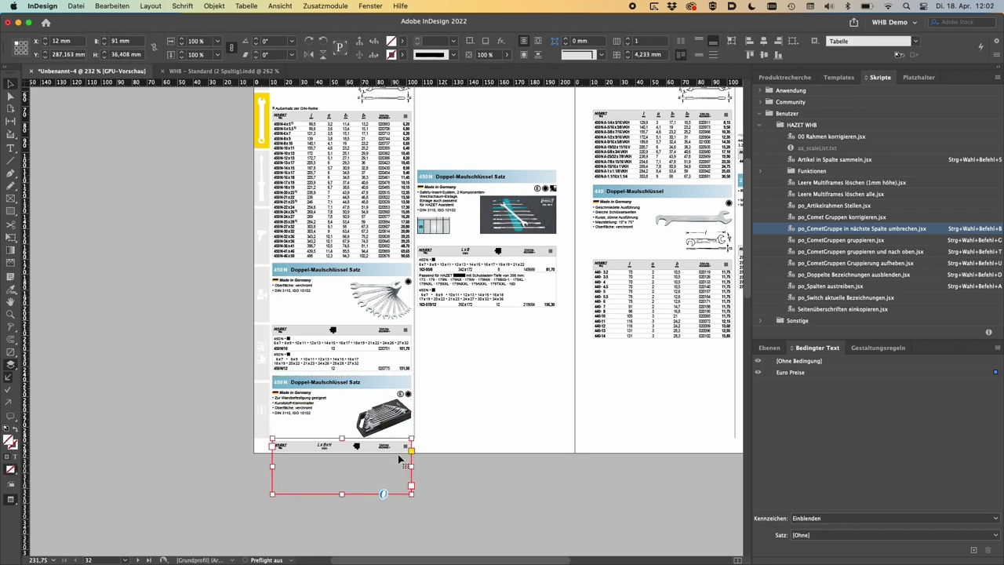
pyautogui.click(400, 460)
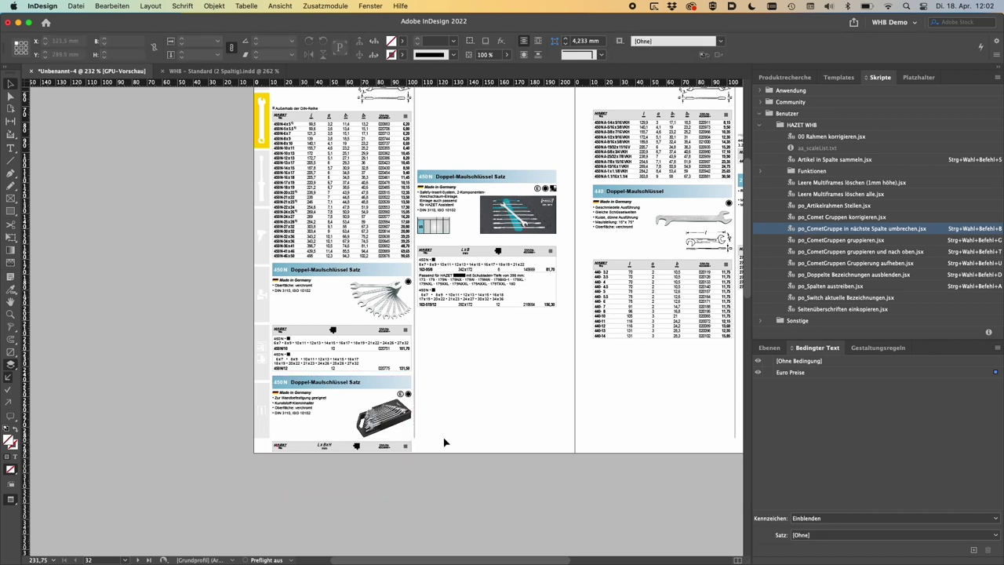
pyautogui.click(407, 447)
pyautogui.doubleClick(406, 448)
pyautogui.click(406, 449)
pyautogui.doubleClick(412, 451)
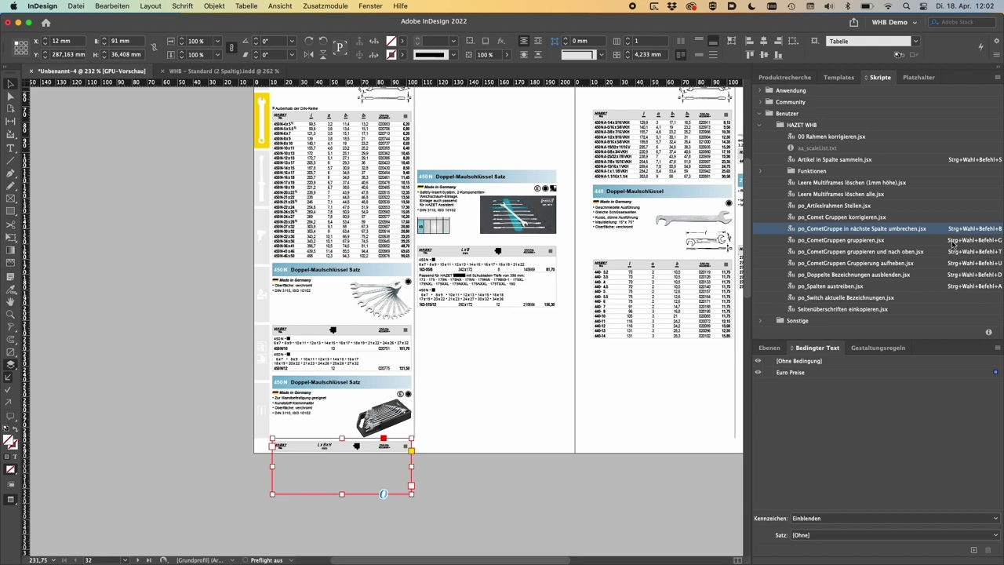
pyautogui.press('ctrl+alt+super+b')
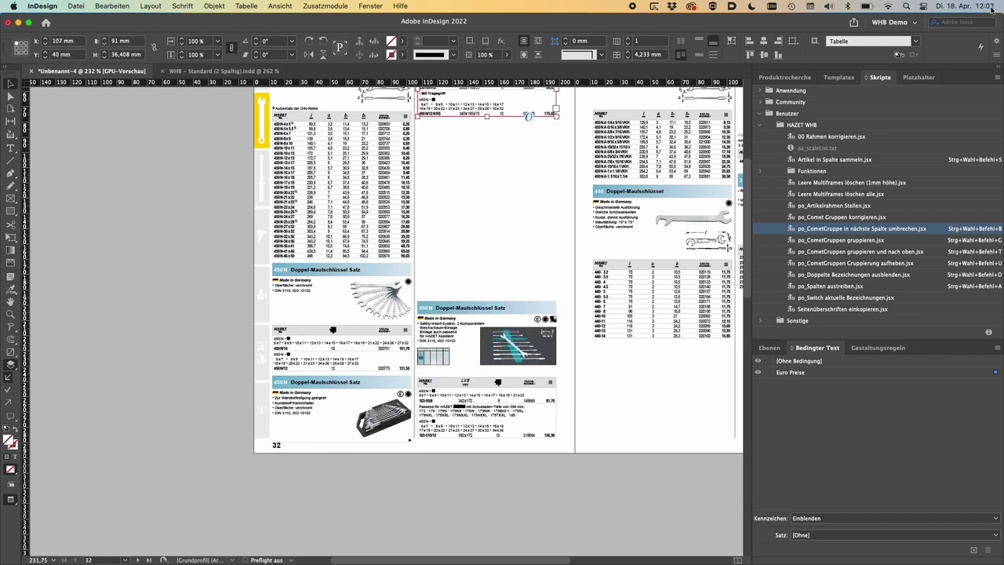
pyautogui.scroll(5, 578, 208)
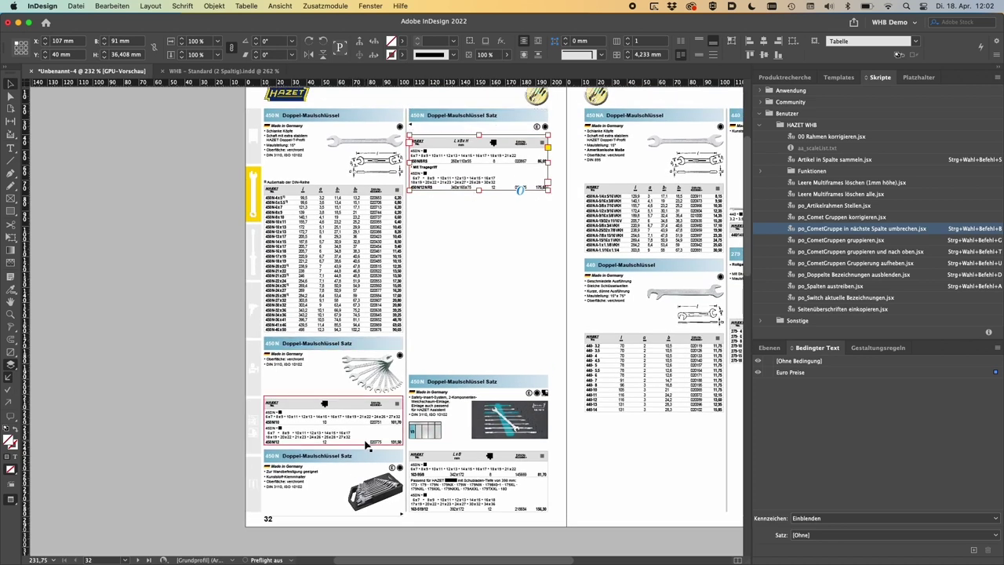
pyautogui.scroll(5, 369, 510)
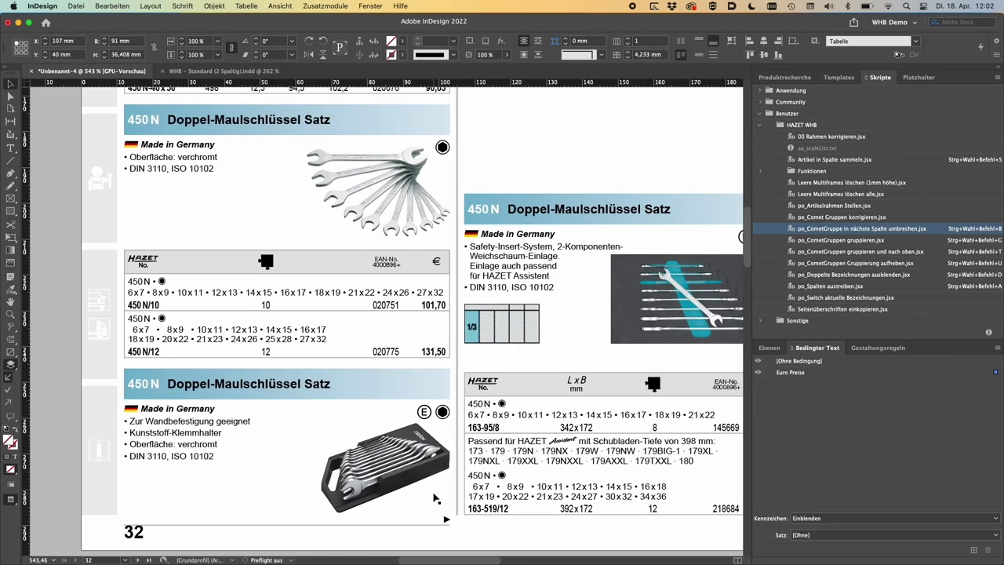
pyautogui.scroll(-5, 435, 497)
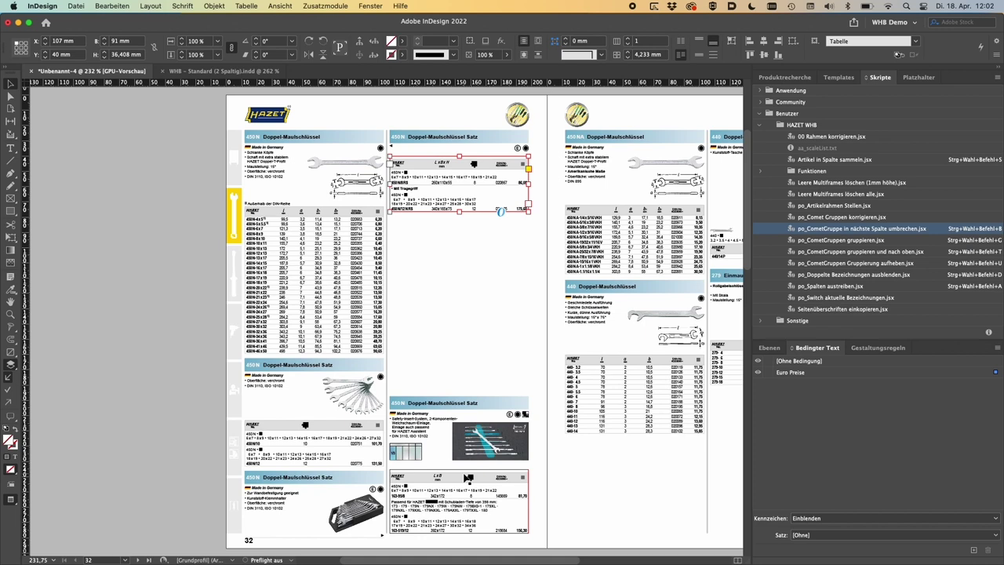
pyautogui.click(483, 478)
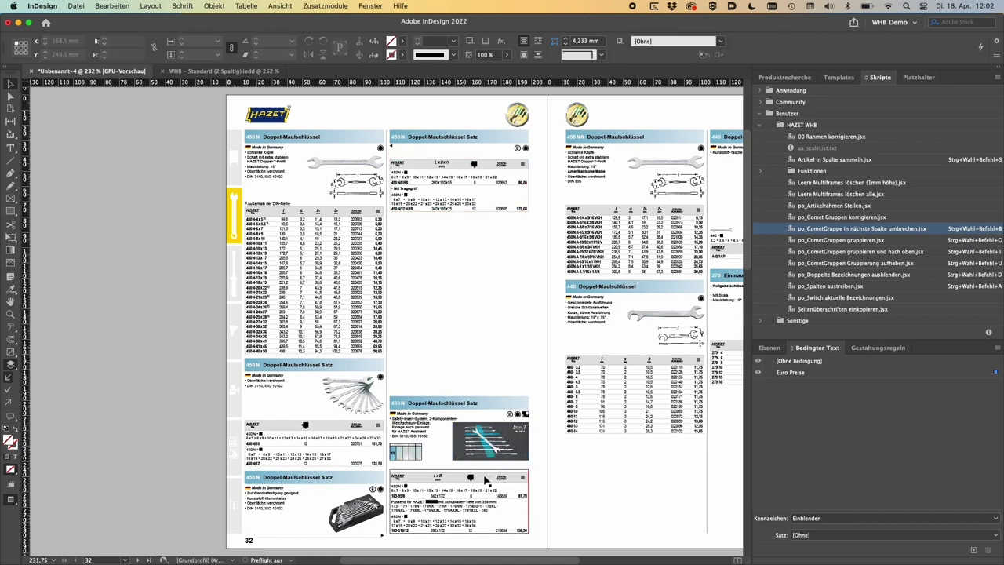
# Move the lower 450N group up and shift the 450NA group into the middle column.
pyautogui.press('ctrl+alt+super+t')
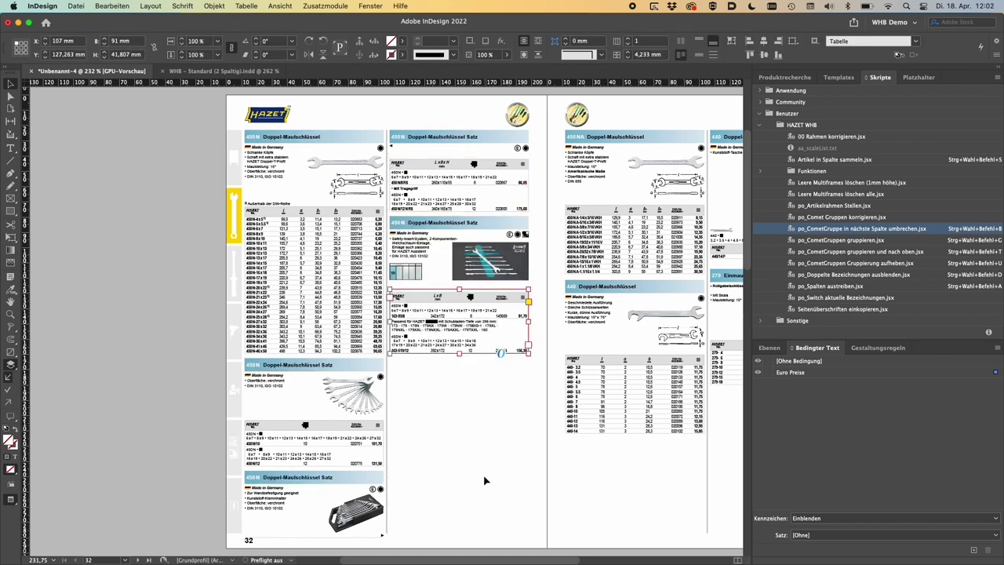
pyautogui.click(639, 262)
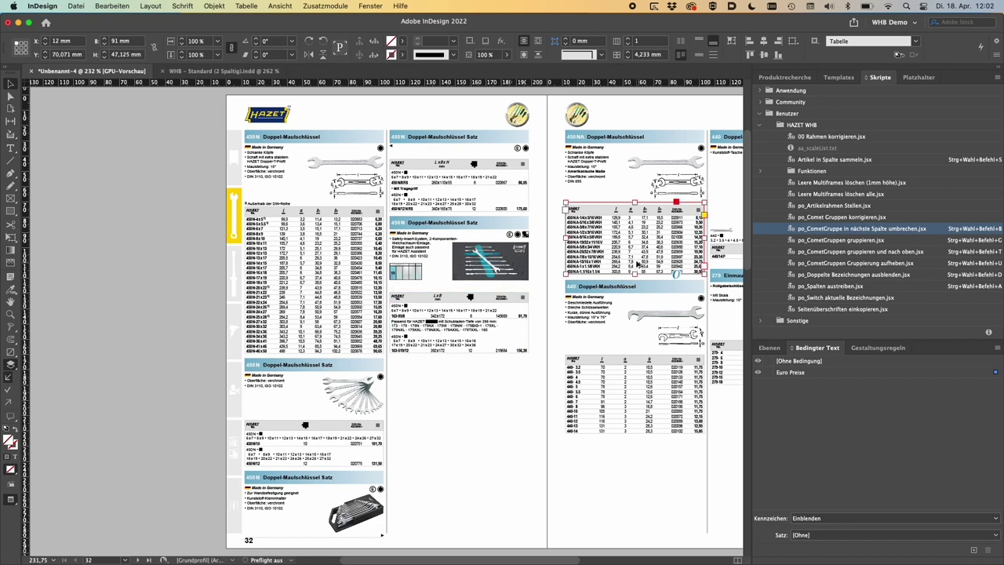
pyautogui.press('ctrl+alt+super+g')
pyautogui.keyDown('shift'); pyautogui.click(484, 335); pyautogui.keyUp('shift')
pyautogui.press('ctrl+alt+super+s')
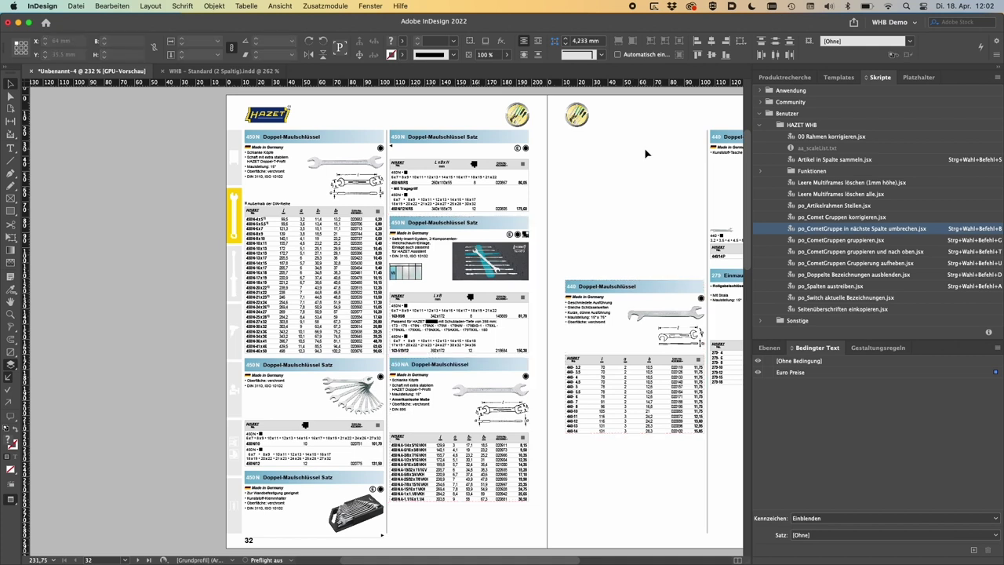
pyautogui.click(440, 461)
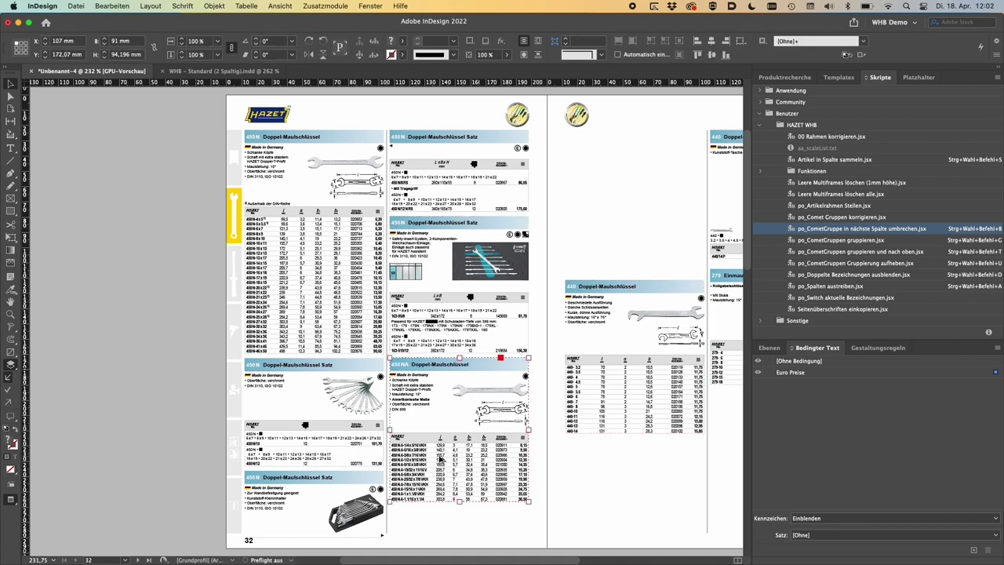
pyautogui.hotkey('ctrl', 'shift', 'a')
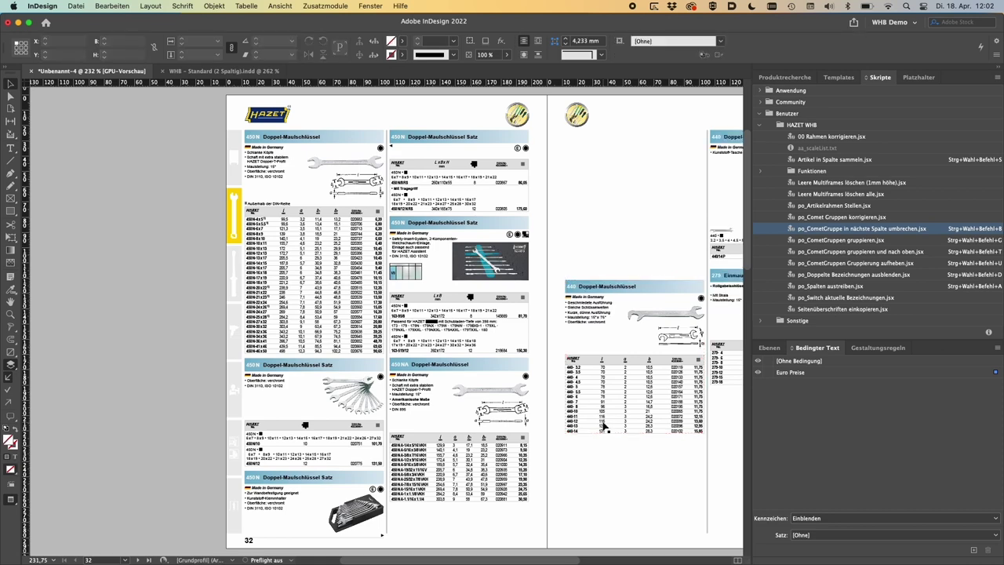
# Rearrange the 450NA block so its dimension drawing is shown.
pyautogui.scroll(-5, 624, 423)
pyautogui.click(472, 285)
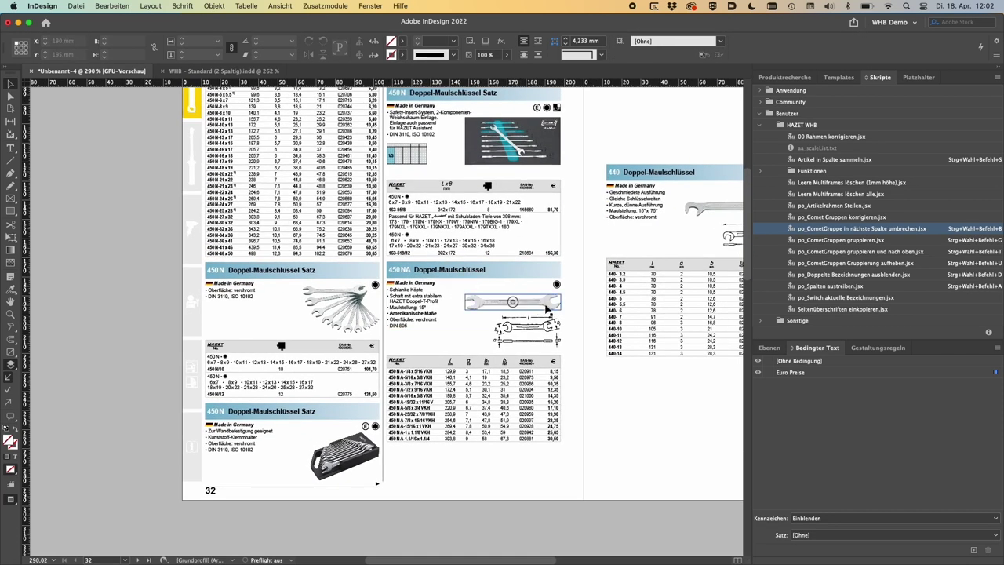
pyautogui.click(516, 395)
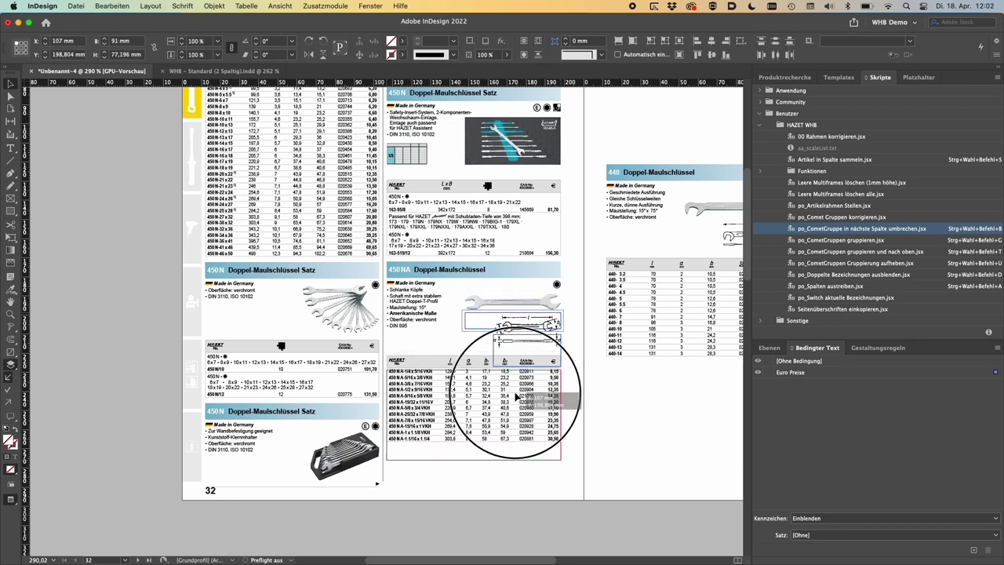
pyautogui.press('ctrl+alt+super+b')
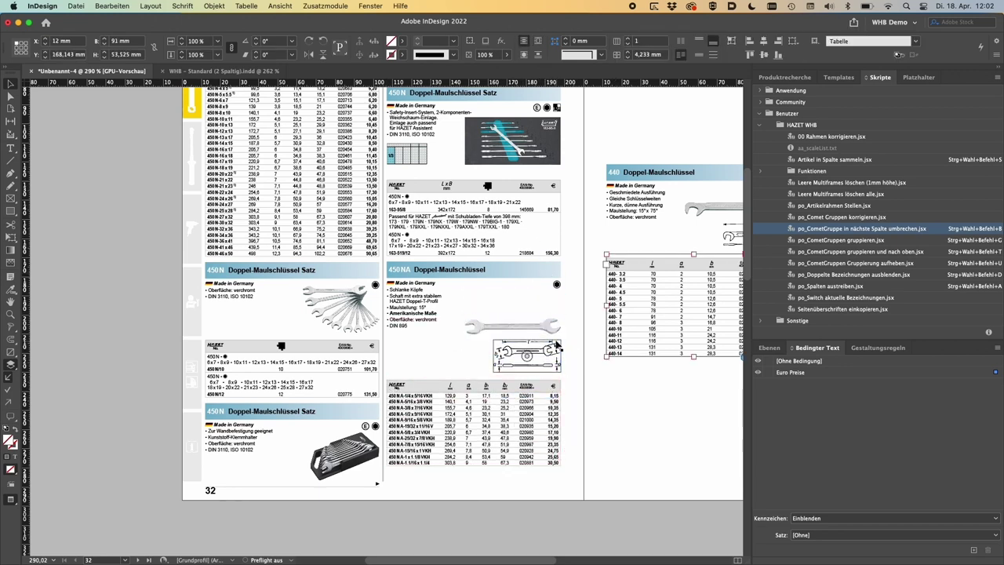
pyautogui.click(549, 384)
pyautogui.click(588, 314)
# Move the 450N Satz icon, insert image and price table about 38 px lower.
pyautogui.scroll(3, 518, 259)
pyautogui.click(530, 267)
pyautogui.click(395, 265)
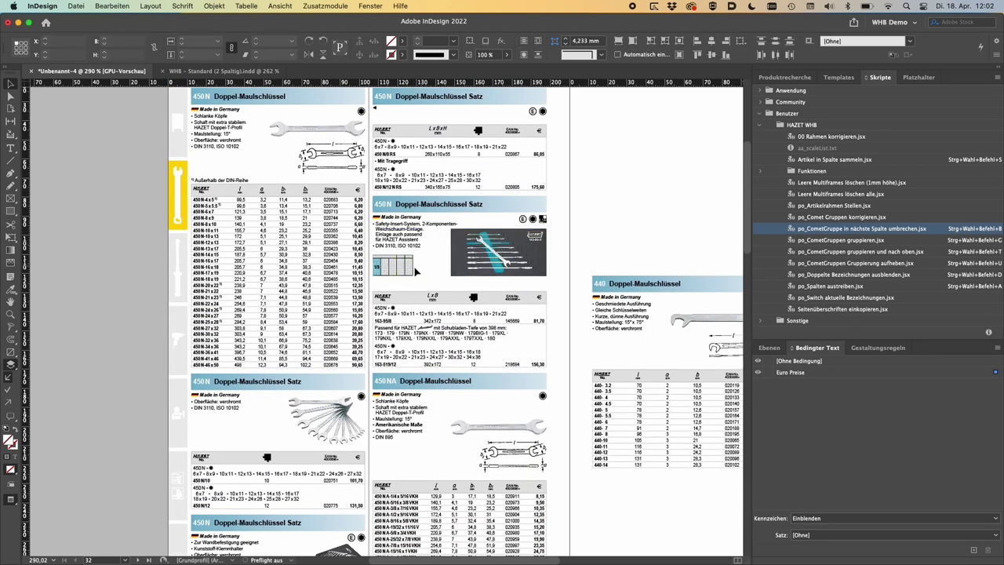
pyautogui.keyDown('shift'); pyautogui.click(491, 271); pyautogui.keyUp('shift')
pyautogui.keyDown('shift'); pyautogui.click(492, 314); pyautogui.keyUp('shift')
pyautogui.moveTo(493, 314); pyautogui.dragTo(495, 345)
pyautogui.scroll(-2, 495, 345)
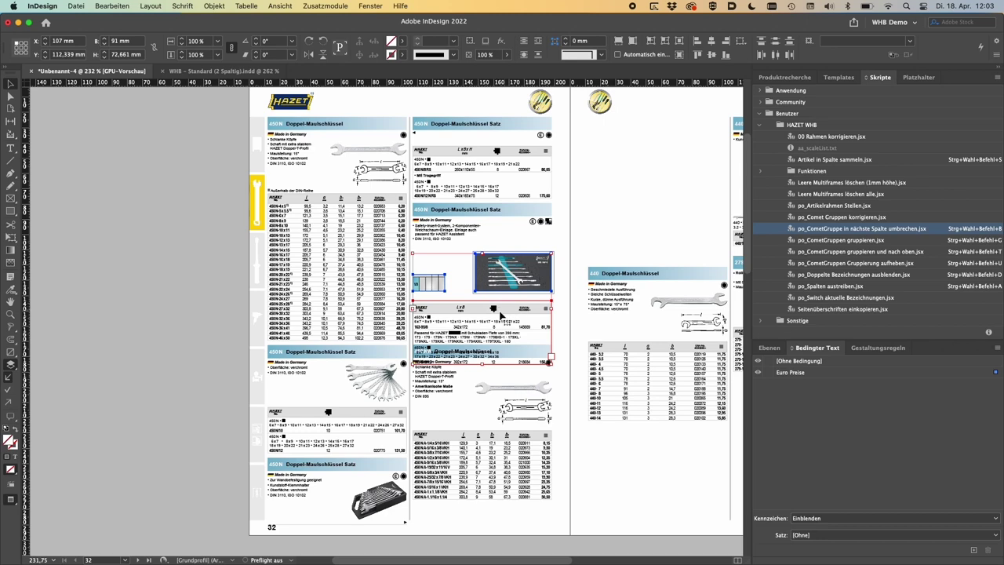
# Delete the duplicate 450 N Doppel-Maulschlüssel Satz heading bar, then fit the whole spread in view.
pyautogui.scroll(3, 390, 360)
pyautogui.scroll(-4, 450, 402)
pyautogui.hscroll(-3, 450, 402)
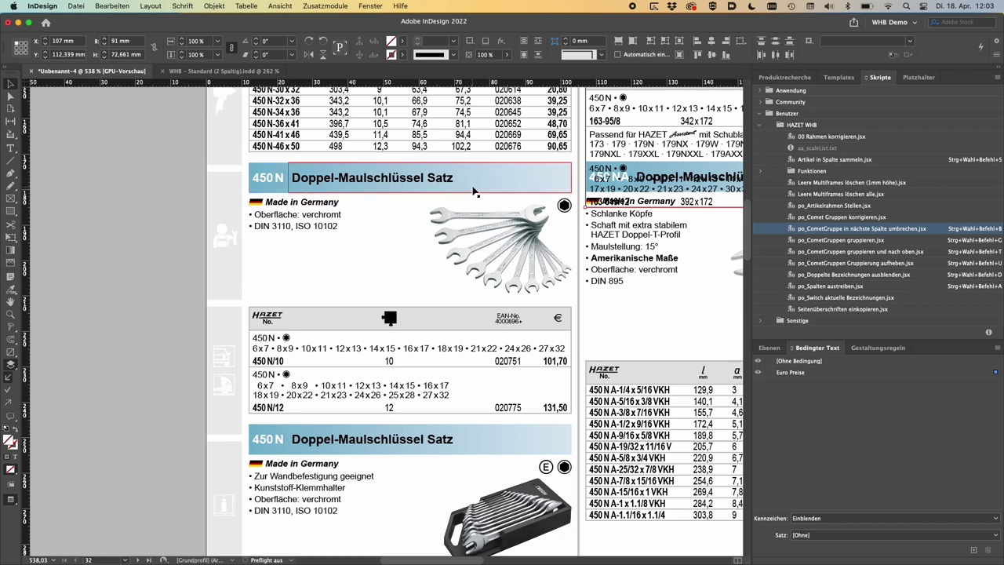
pyautogui.click(476, 190)
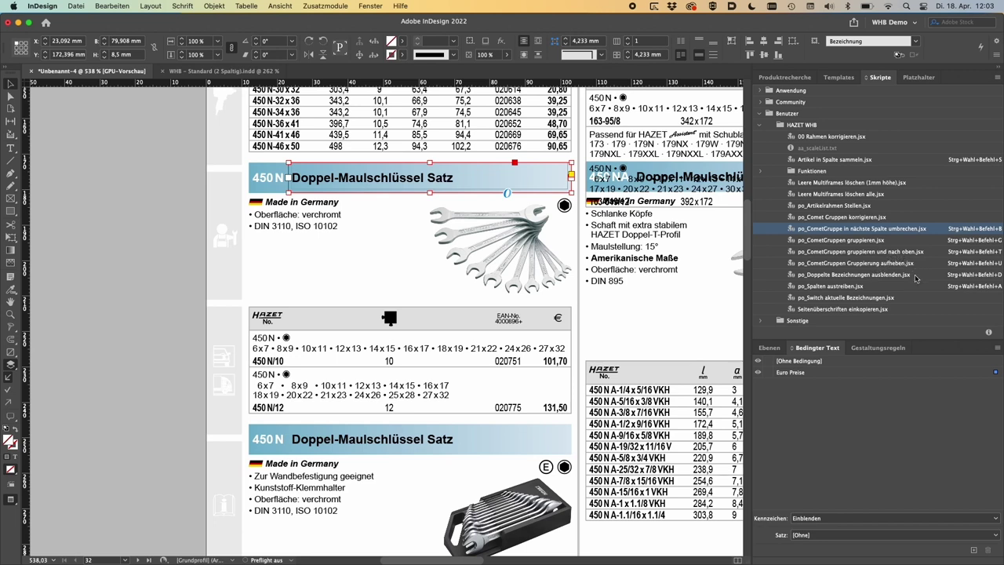
pyautogui.press('ctrl+alt+super+d')
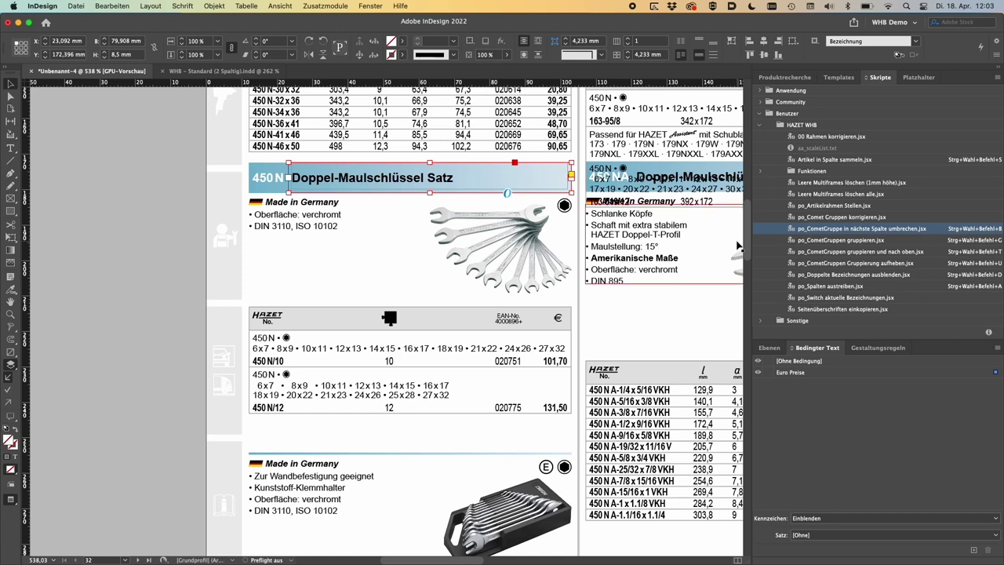
pyautogui.press('super+0')
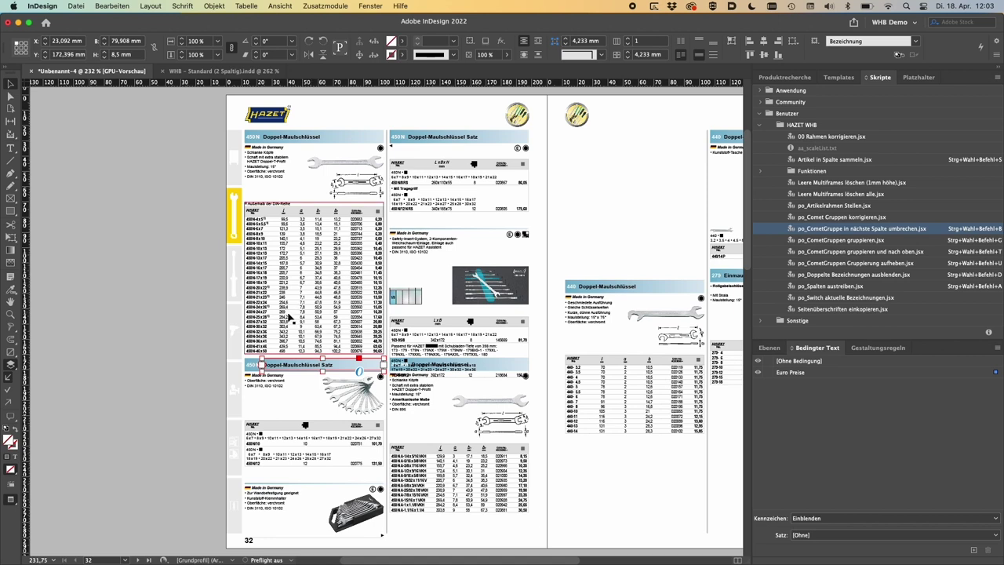
# Reflow page 32's columns from the Satz price table with the po_CometGruppe script, clearing the 450 NA overlap.
pyautogui.click(506, 190)
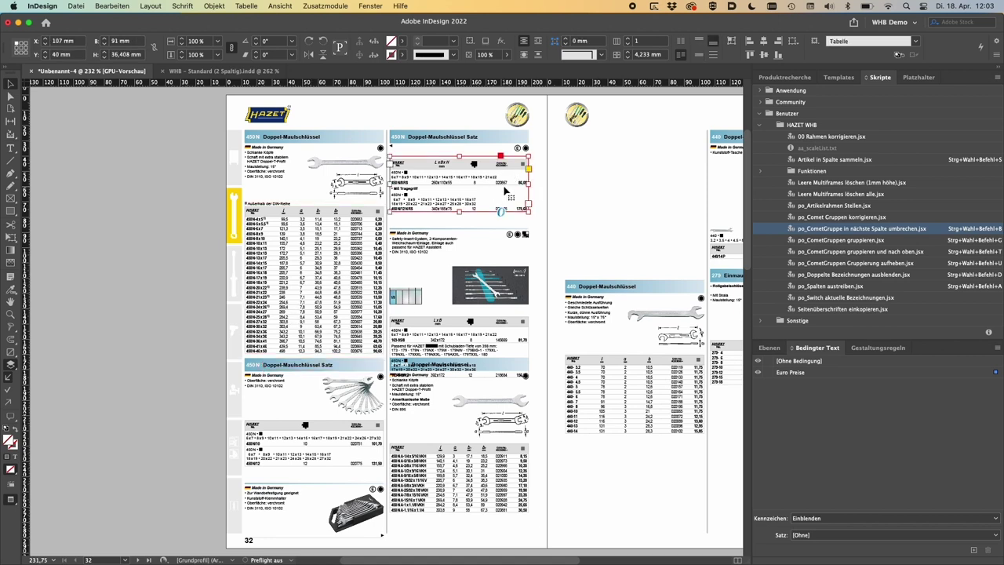
pyautogui.press('ctrl+alt+super+b')
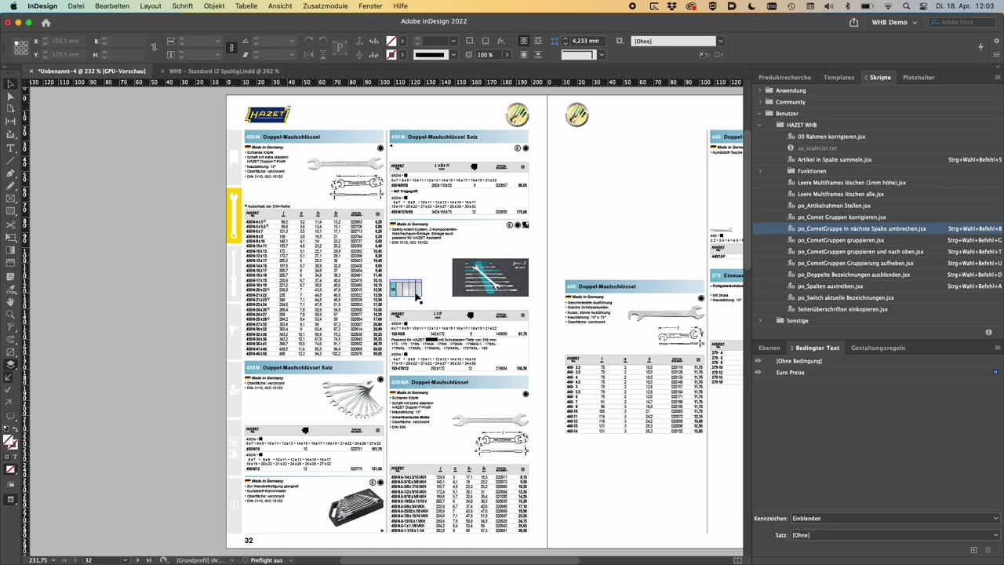
pyautogui.scroll(5, 410, 321)
pyautogui.scroll(-2, 449, 251)
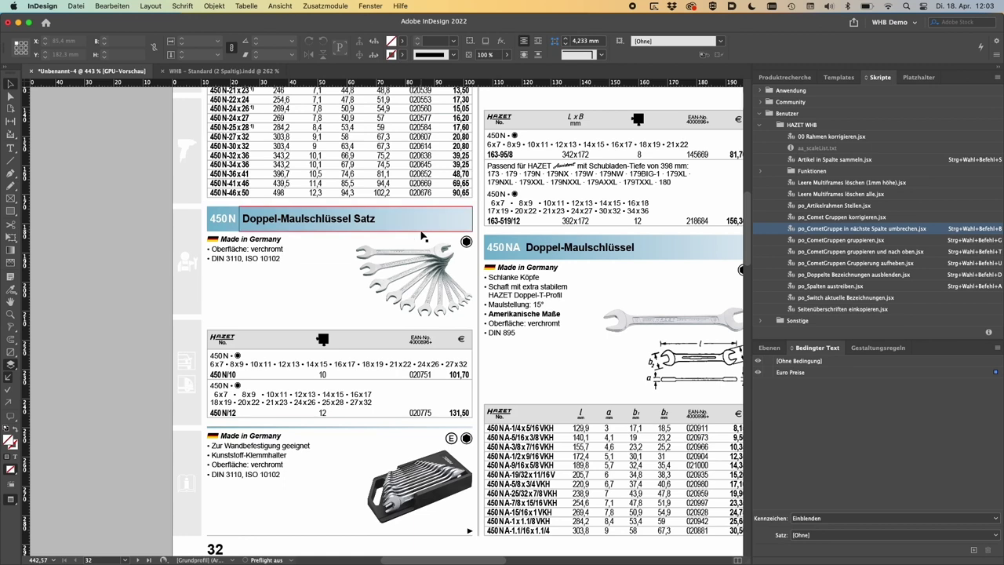
pyautogui.hscroll(1, 592, 373)
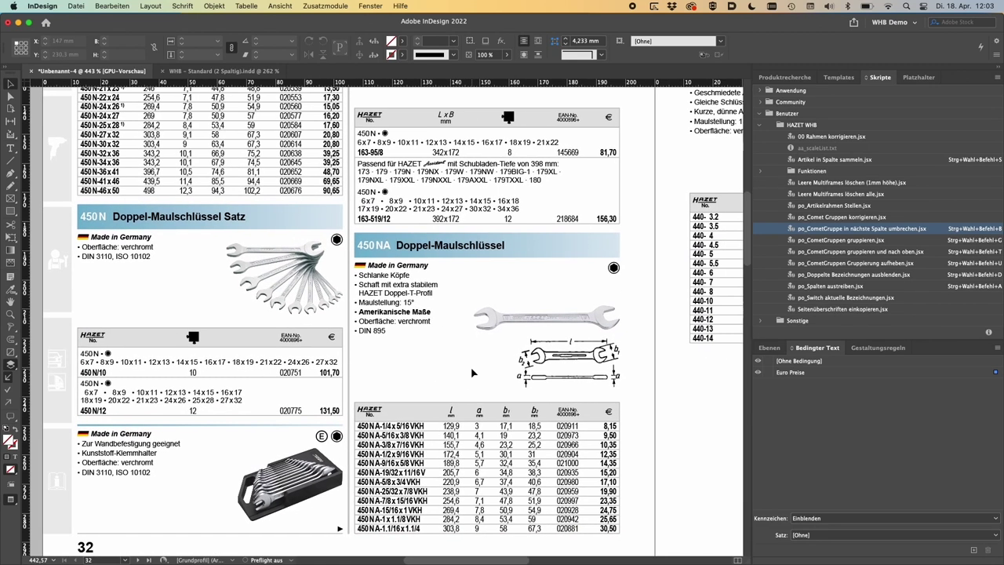
pyautogui.scroll(-3, 472, 373)
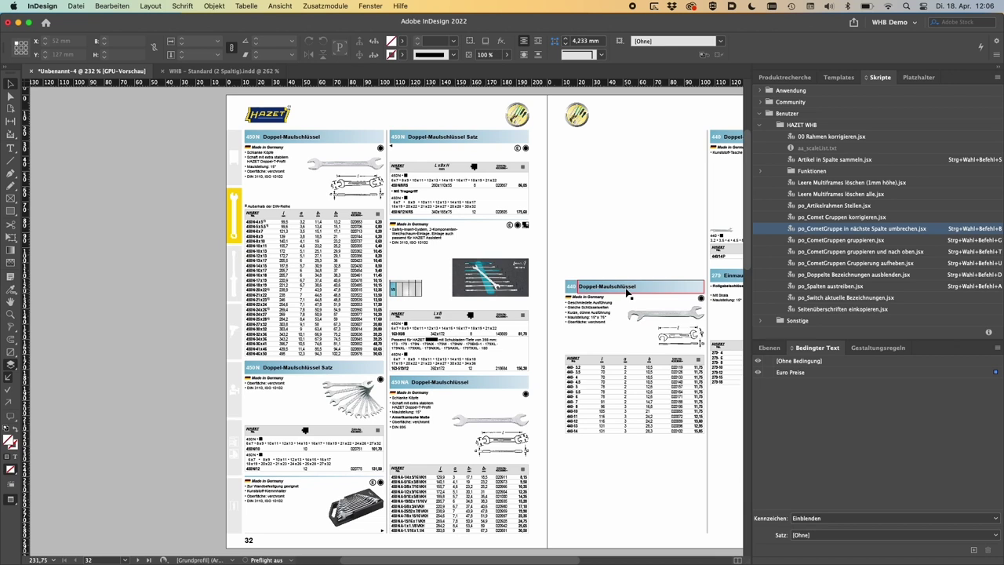
# Zoom in on the left page and show the Ebenen panel with Inhalt DE, Farbsatz and löschen.
pyautogui.moveTo(428, 256); pyautogui.dragTo(470, 268)
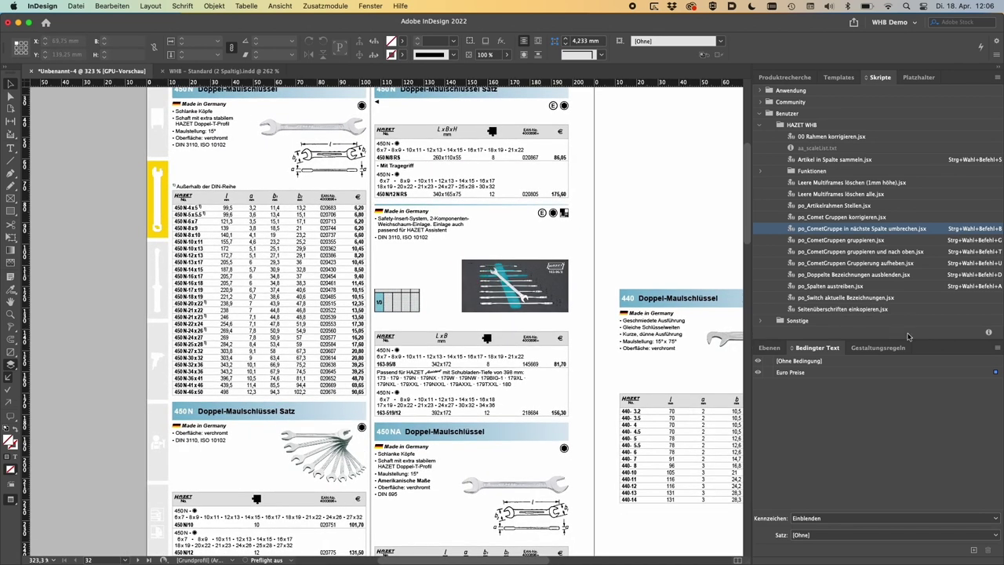
pyautogui.click(778, 349)
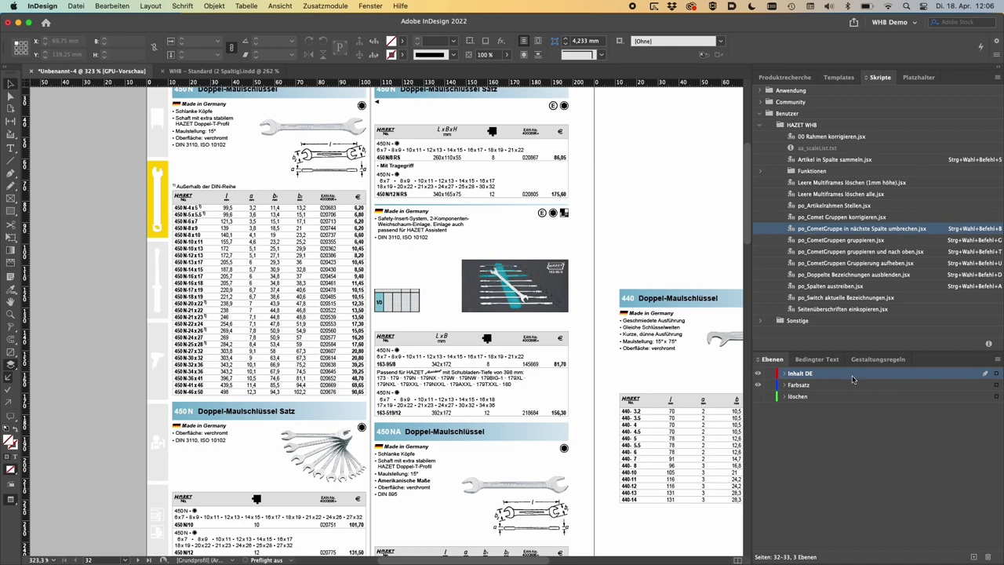
# Duplicate the Inhalt DE layer as Inhalt DE Kopie and hide the original Inhalt DE.
pyautogui.click(973, 557)
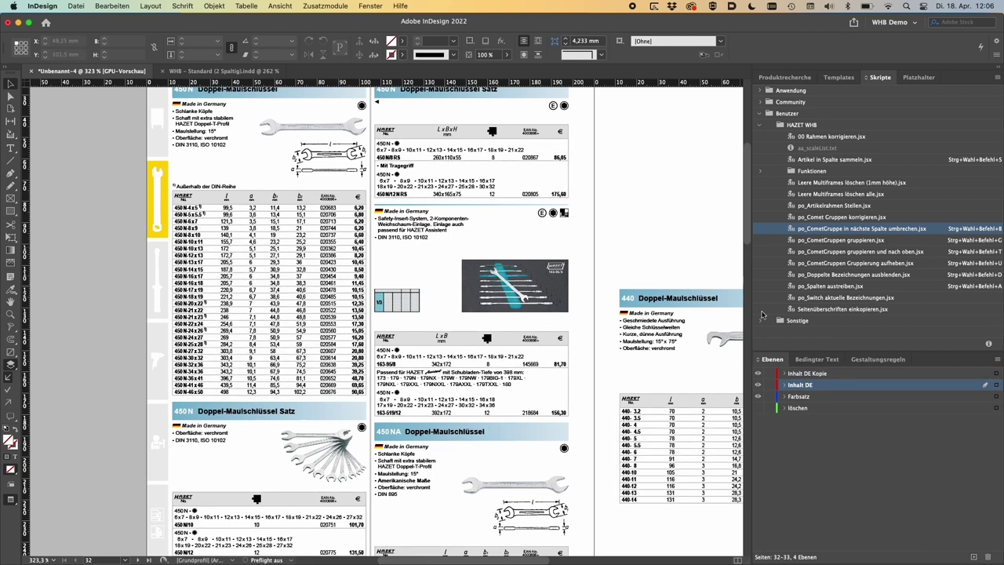
pyautogui.click(757, 384)
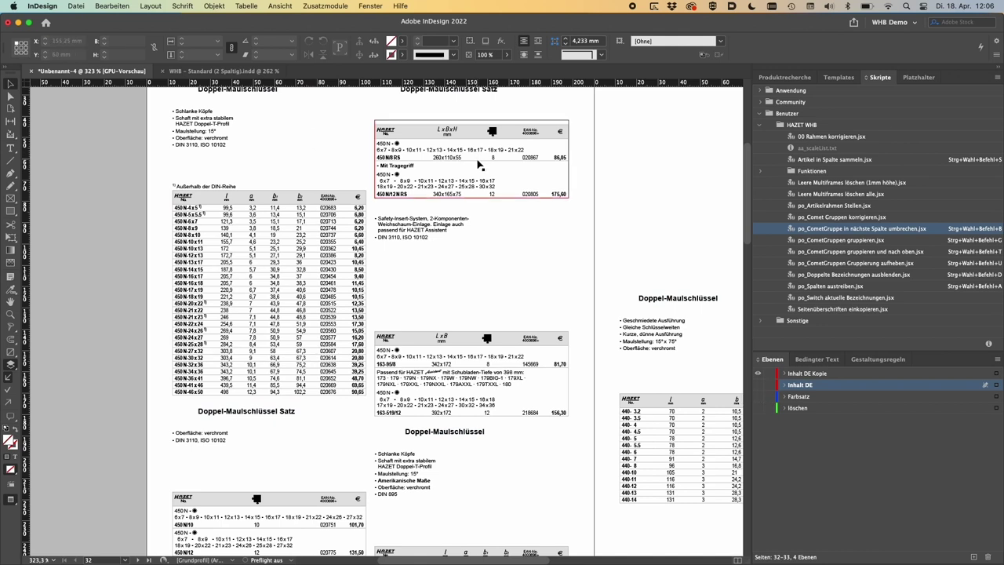
pyautogui.scroll(2, 483, 188)
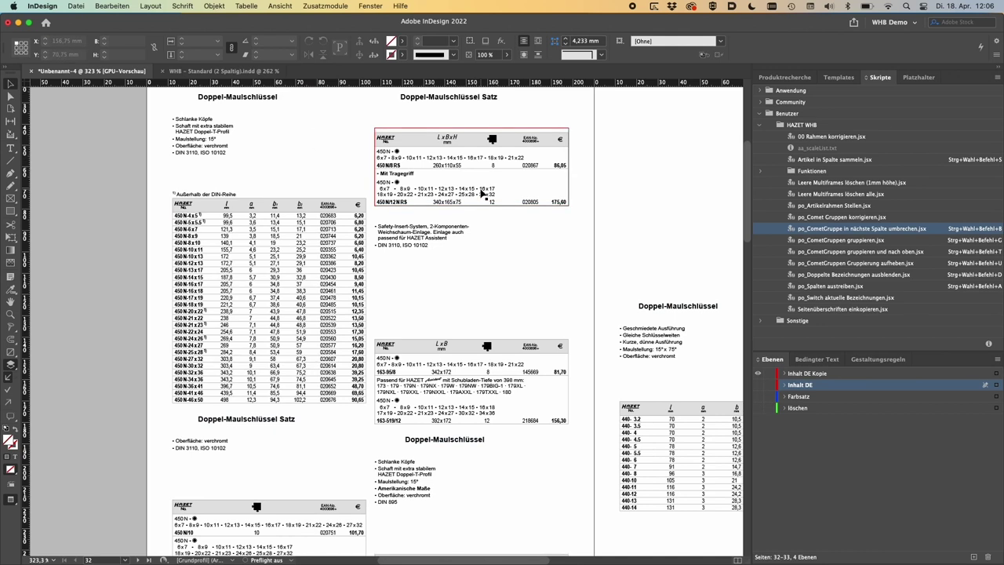
pyautogui.scroll(3, 484, 193)
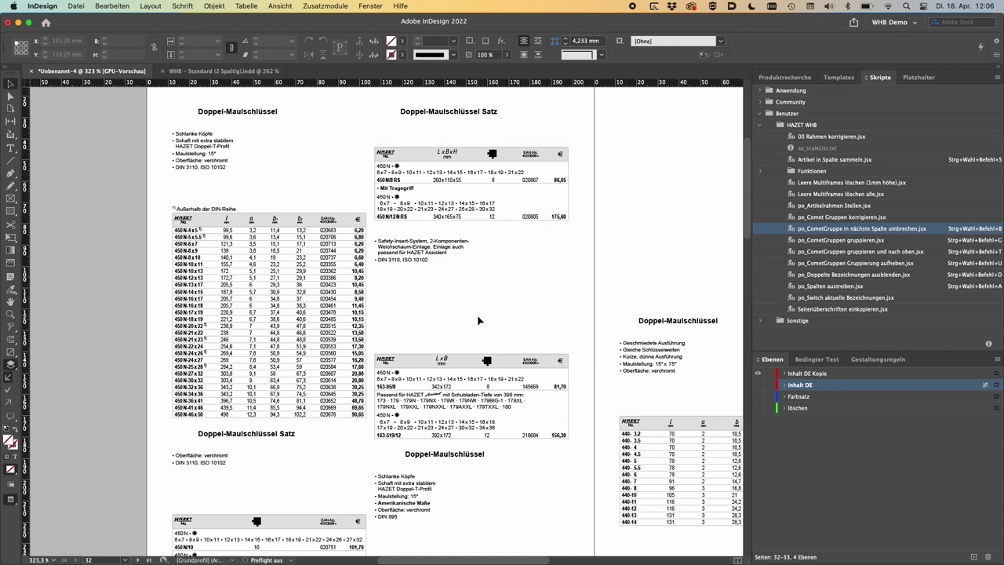
# Set the Platzhalter group to WHB Tausch Komplett | Wasser.
pyautogui.click(928, 77)
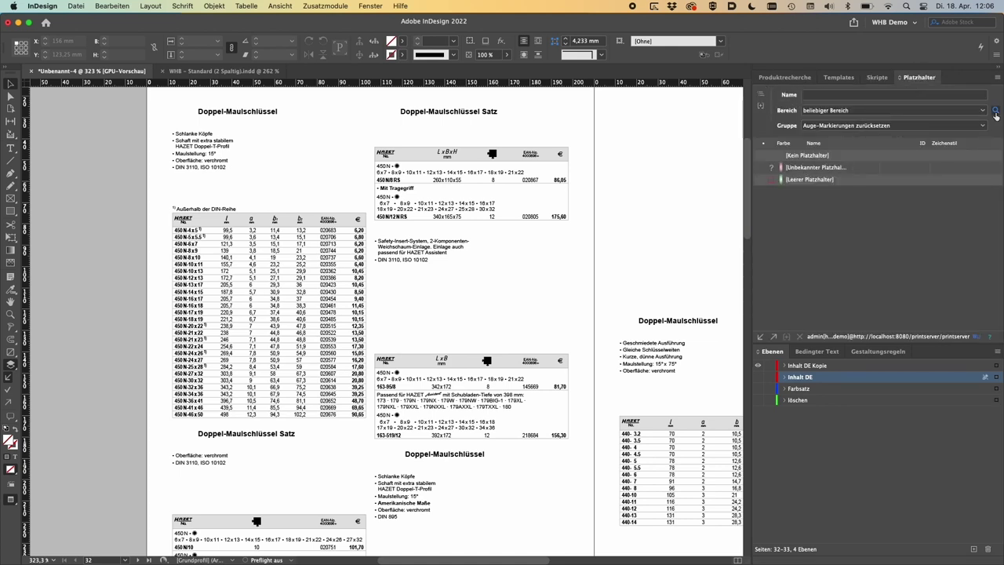
pyautogui.click(853, 126)
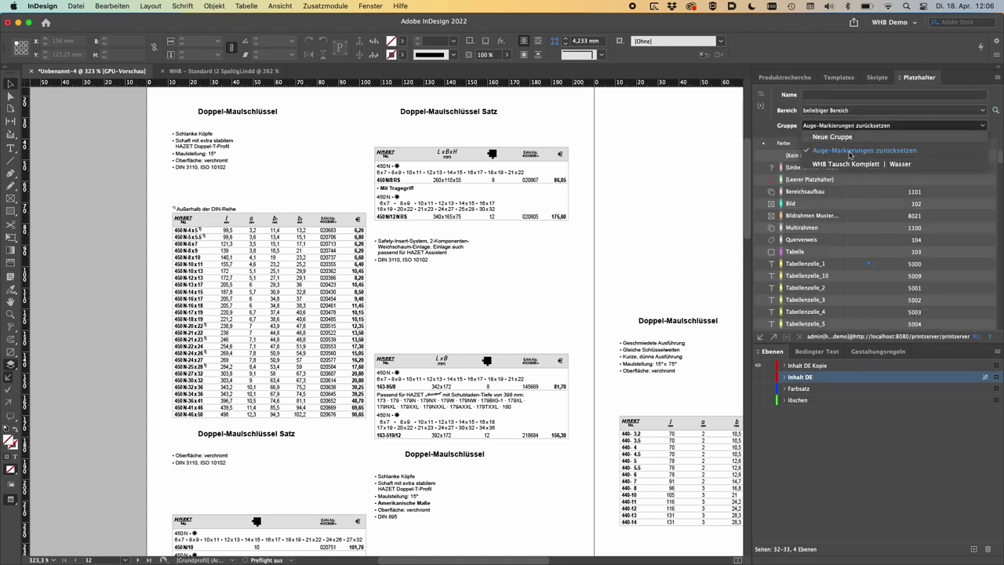
pyautogui.click(856, 164)
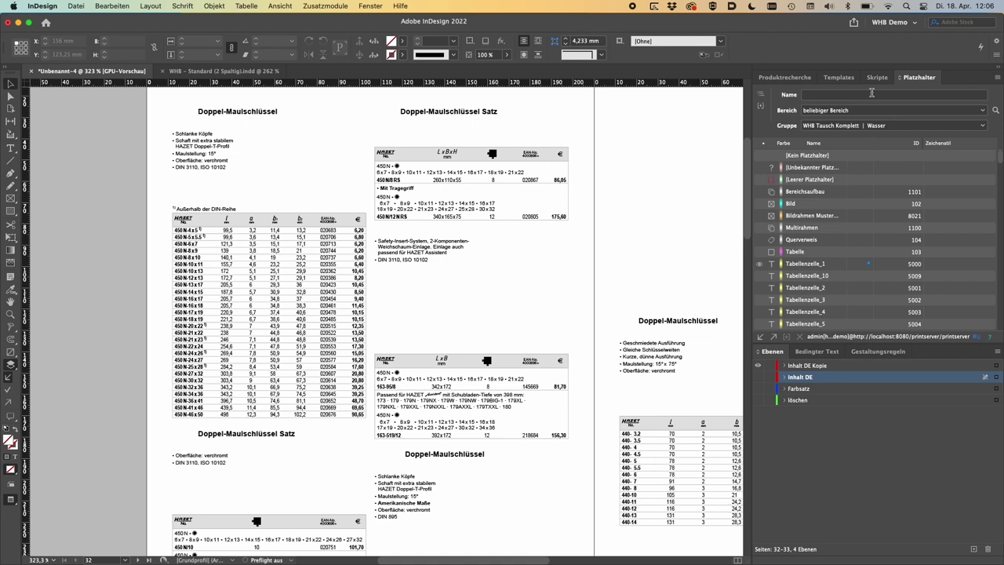
# Set the Produktrecherche method to Schraubenschlüssel_FR and make Inhalt DE Kopie the active layer.
pyautogui.click(786, 77)
pyautogui.click(831, 93)
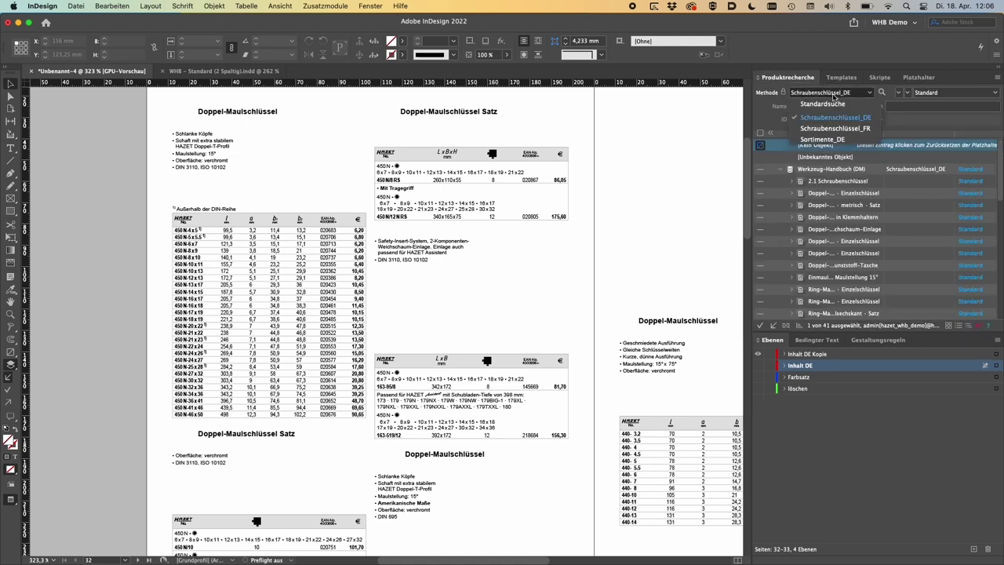
pyautogui.click(866, 129)
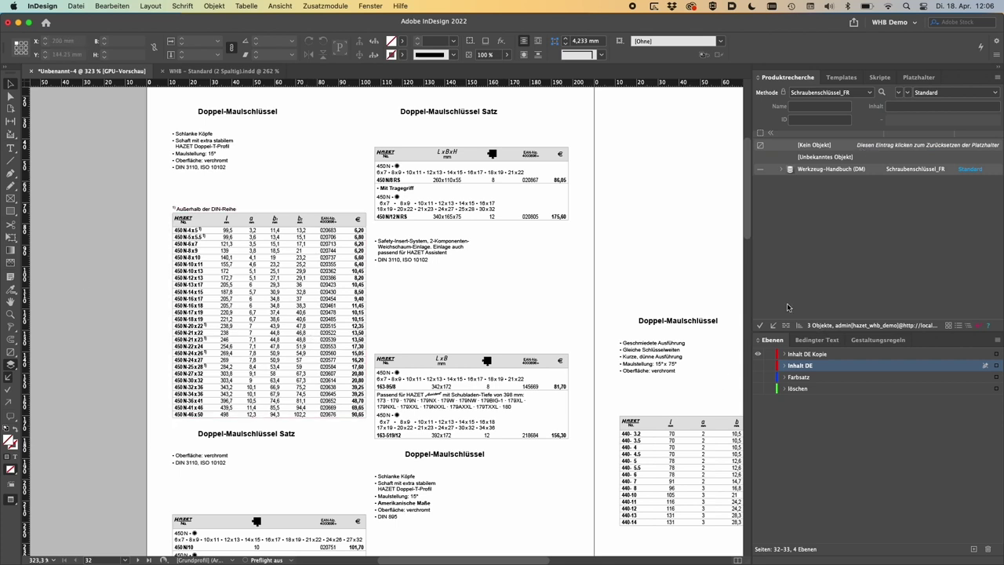
pyautogui.click(829, 355)
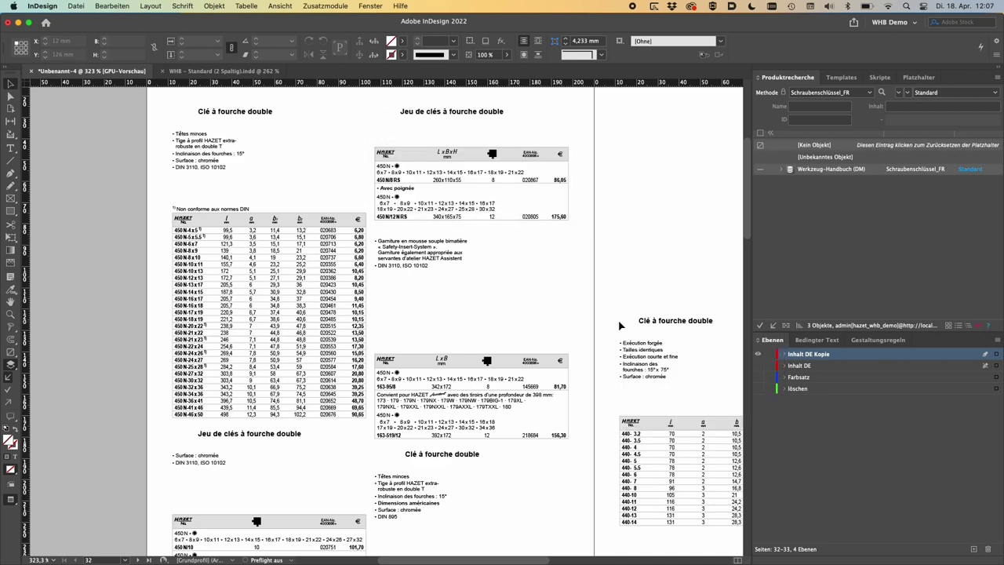
# Show the Farbsatz layer again and zoom in to check the French 450 NA Made in Germany text.
pyautogui.scroll(-3, 620, 325)
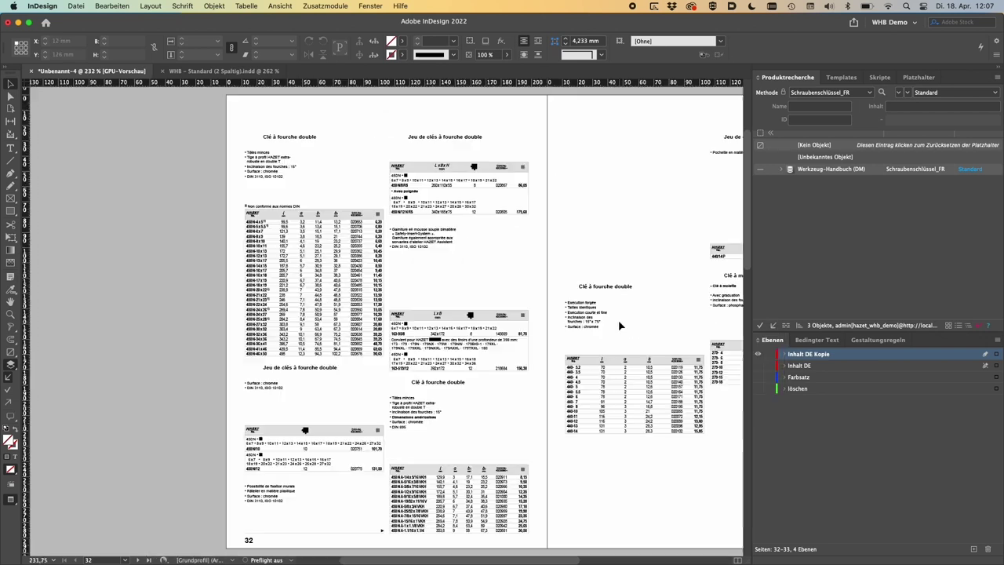
pyautogui.click(757, 377)
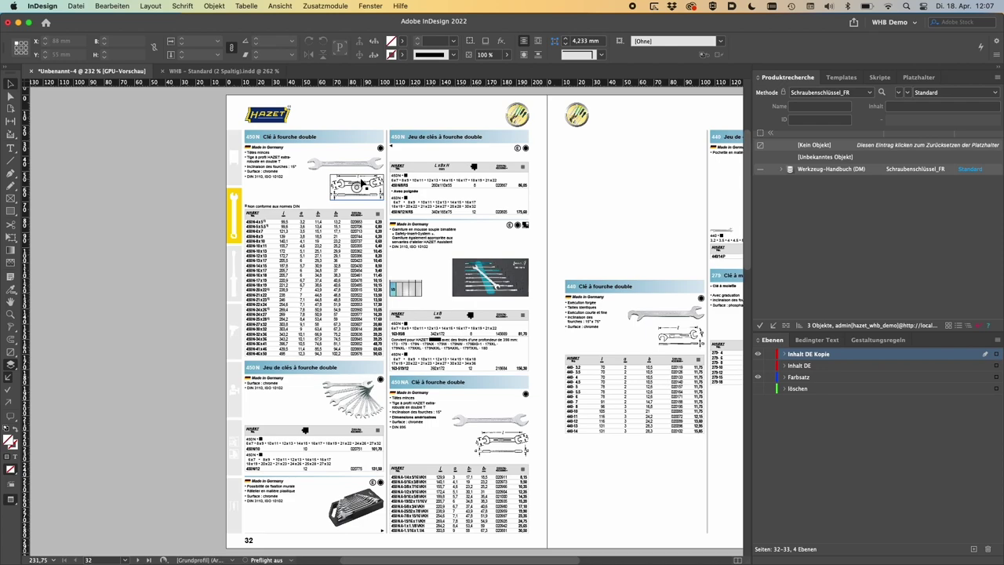
pyautogui.moveTo(425, 421); pyautogui.dragTo(483, 437)
pyautogui.scroll(-3, 483, 437)
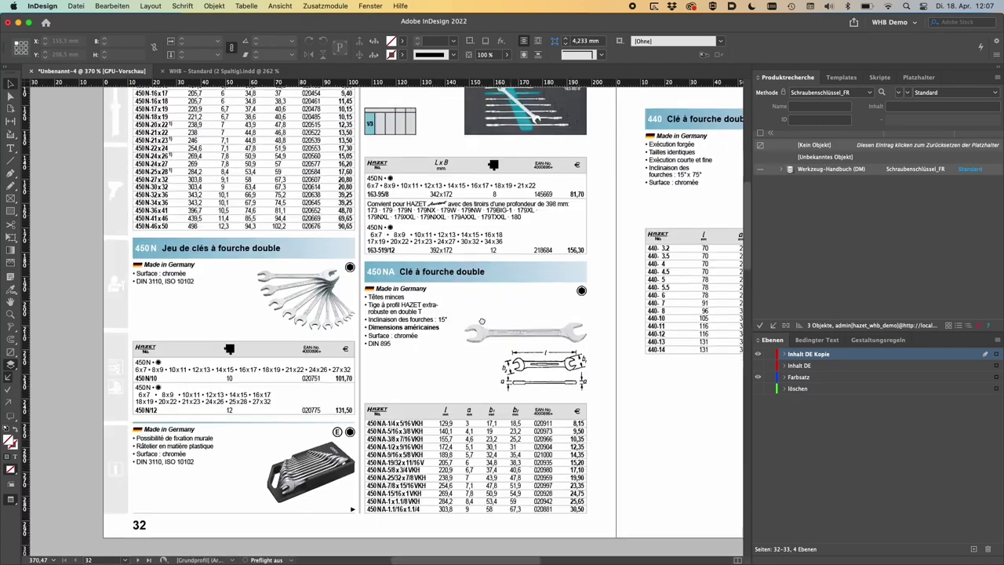
pyautogui.click(458, 336)
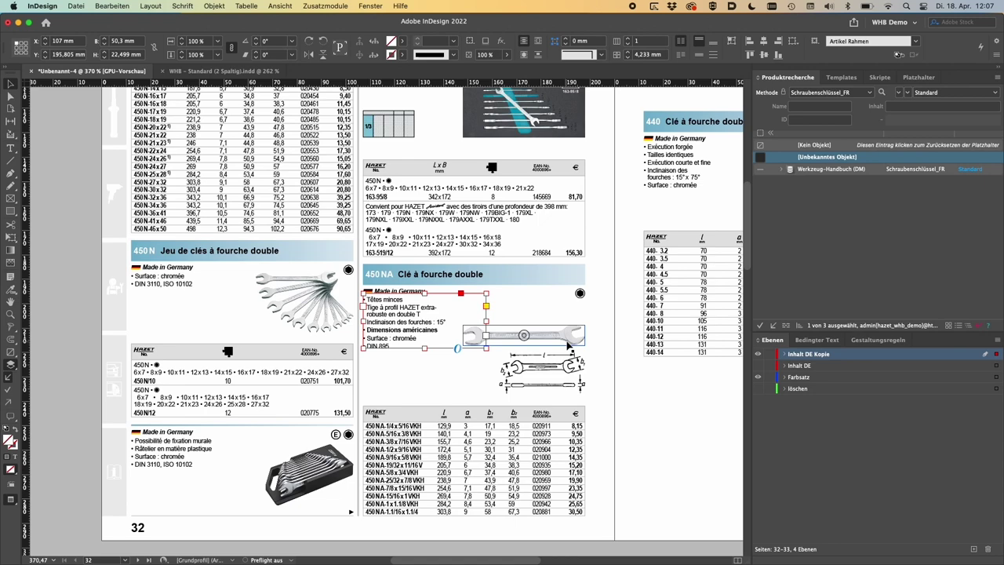
pyautogui.scroll(5, 440, 285)
pyautogui.scroll(2, 462, 284)
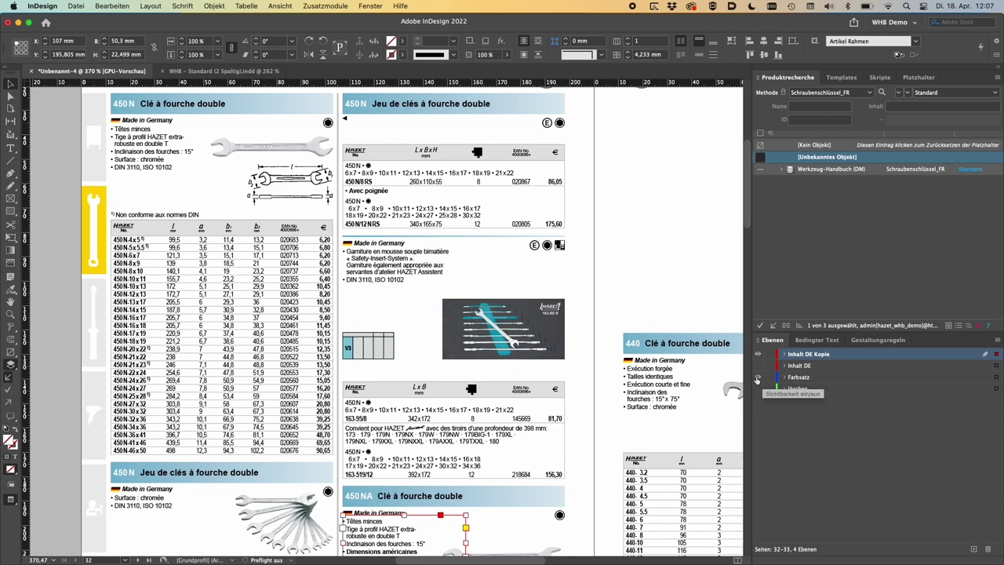
# Hide the Farbsatz layer, zoom back out to the whole spread and deselect the 450 NA text frame.
pyautogui.click(759, 378)
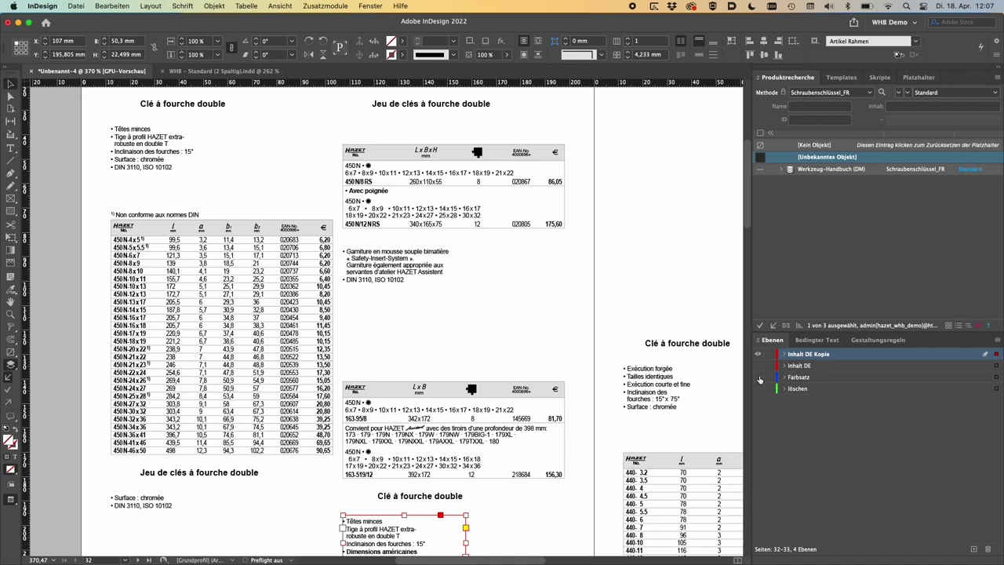
pyautogui.moveTo(695, 558)
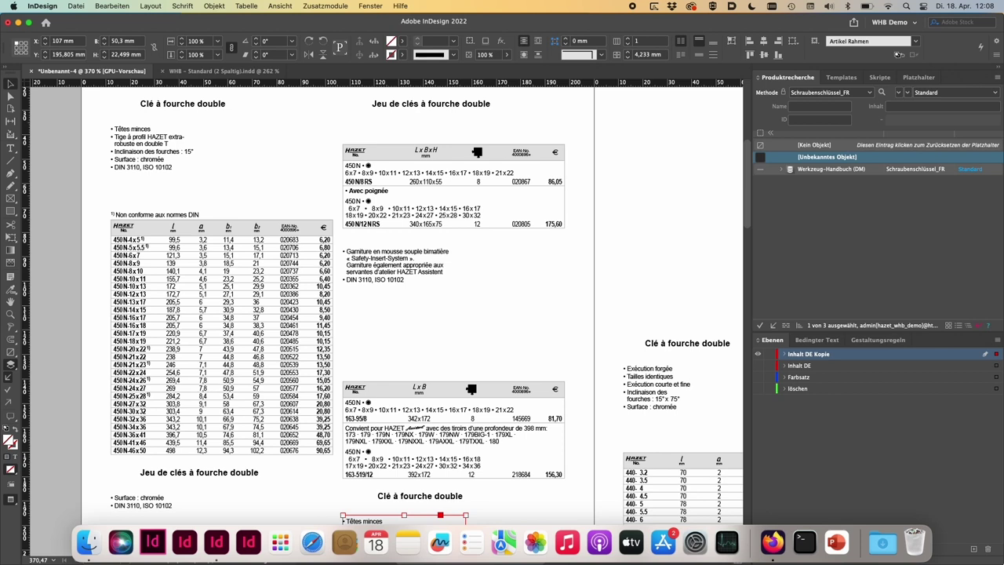
pyautogui.press('super+minus')
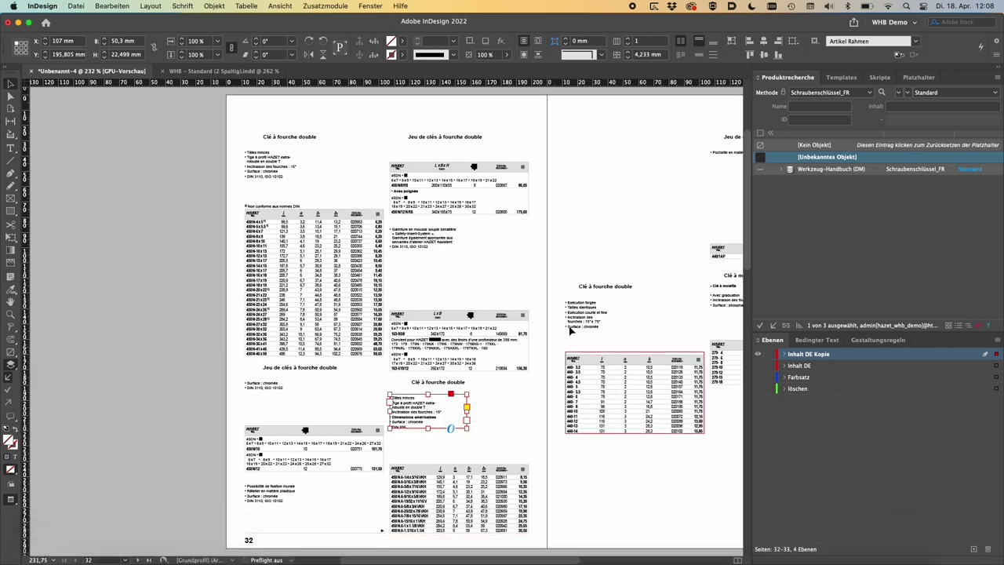
pyautogui.click(561, 306)
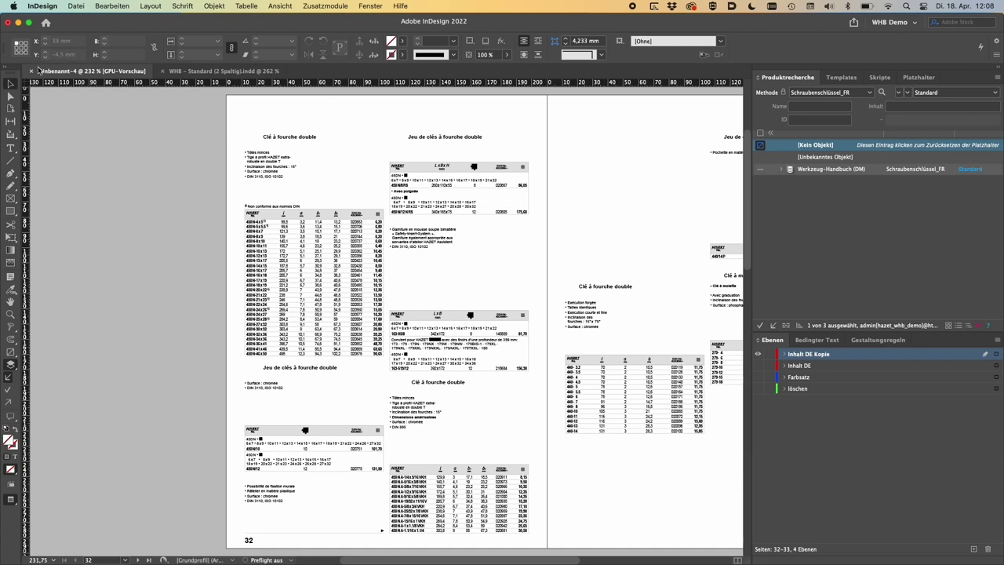
# Create a new document from the recent WHB Musterseite Aufbau.indt template.
pyautogui.click(71, 6)
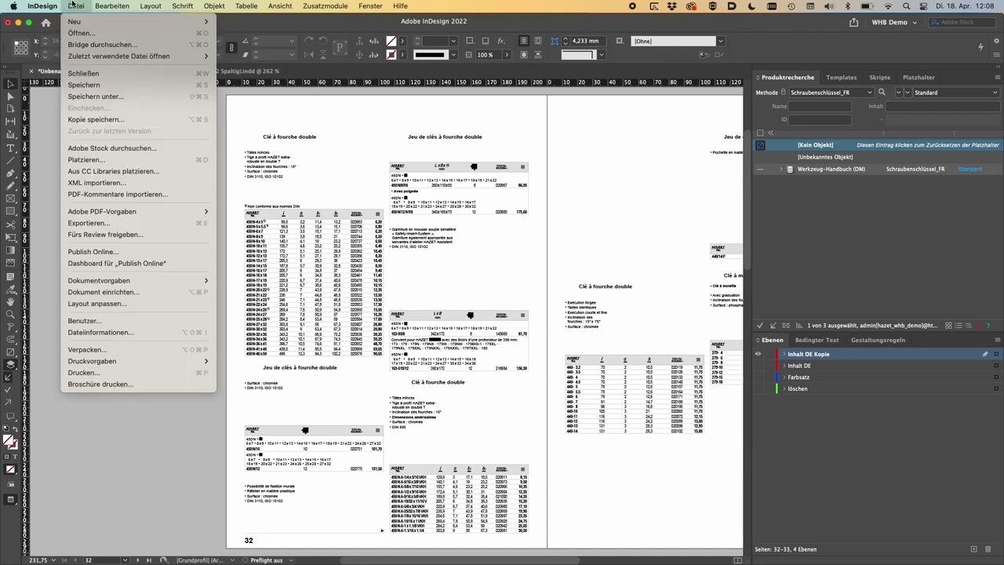
pyautogui.moveTo(90, 24)
pyautogui.moveTo(110, 56)
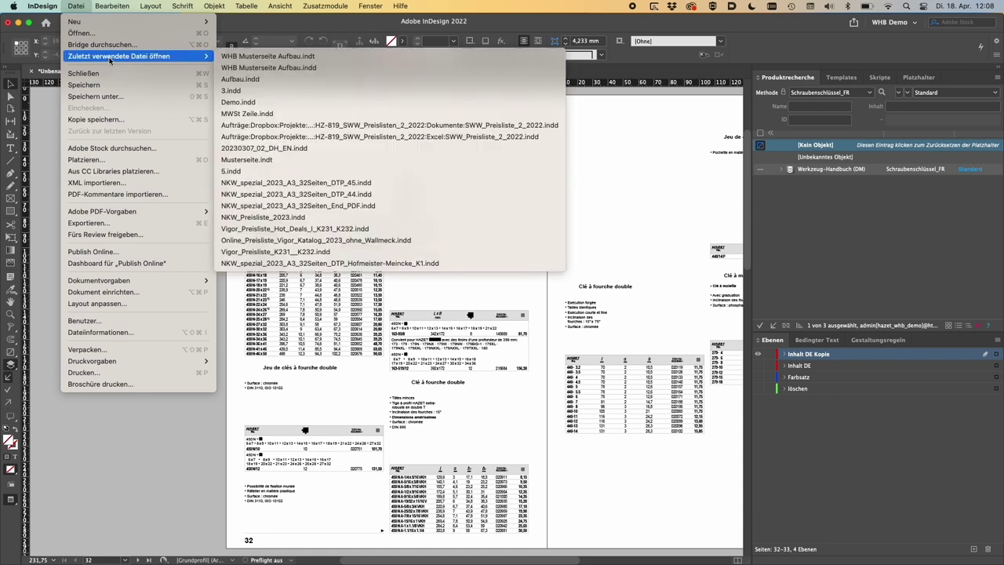
pyautogui.click(293, 59)
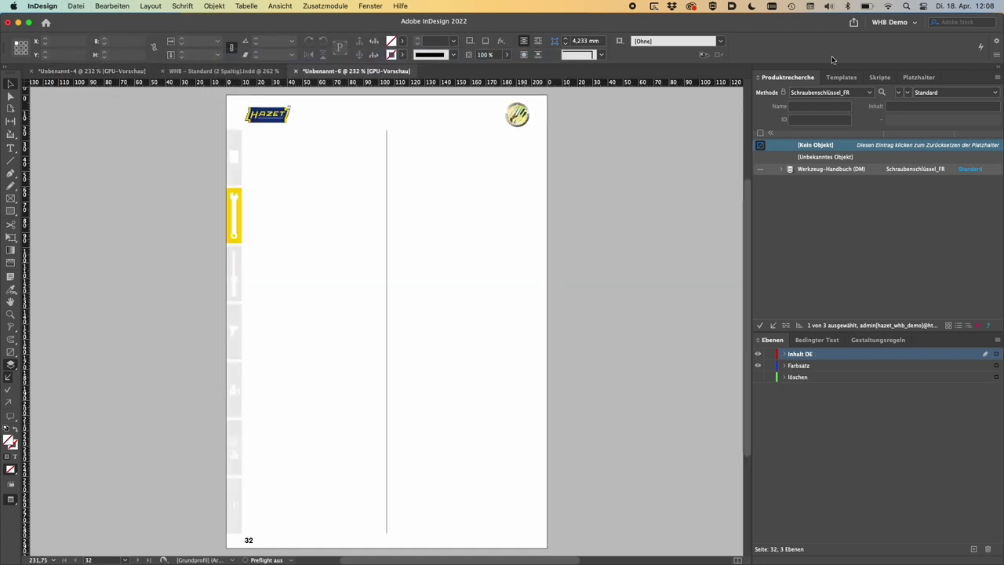
# Build the first Werkzeug Sortimente assortment table onto page 32 using the Sortimente_DE method.
pyautogui.click(831, 92)
pyautogui.click(847, 145)
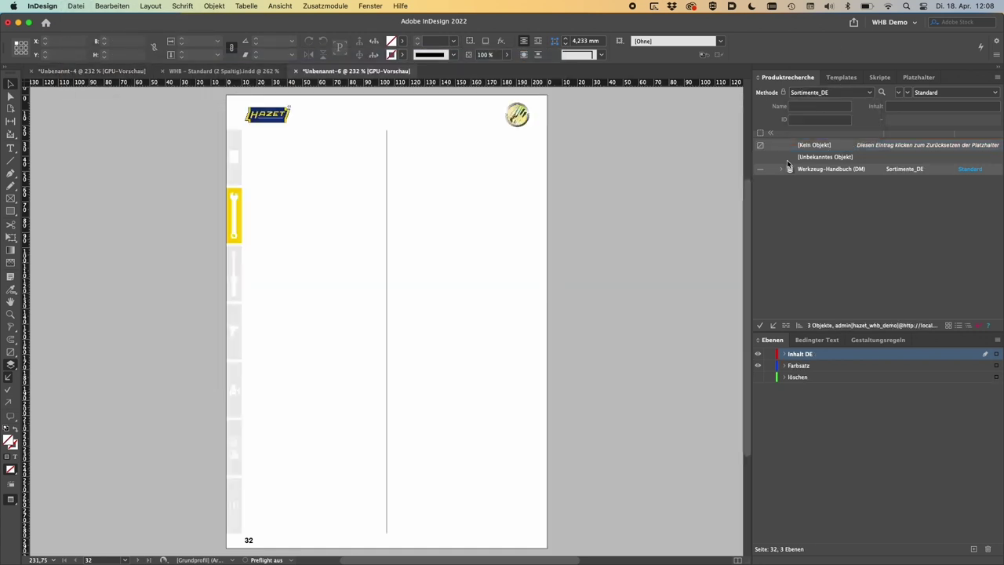
pyautogui.click(780, 169)
pyautogui.click(791, 181)
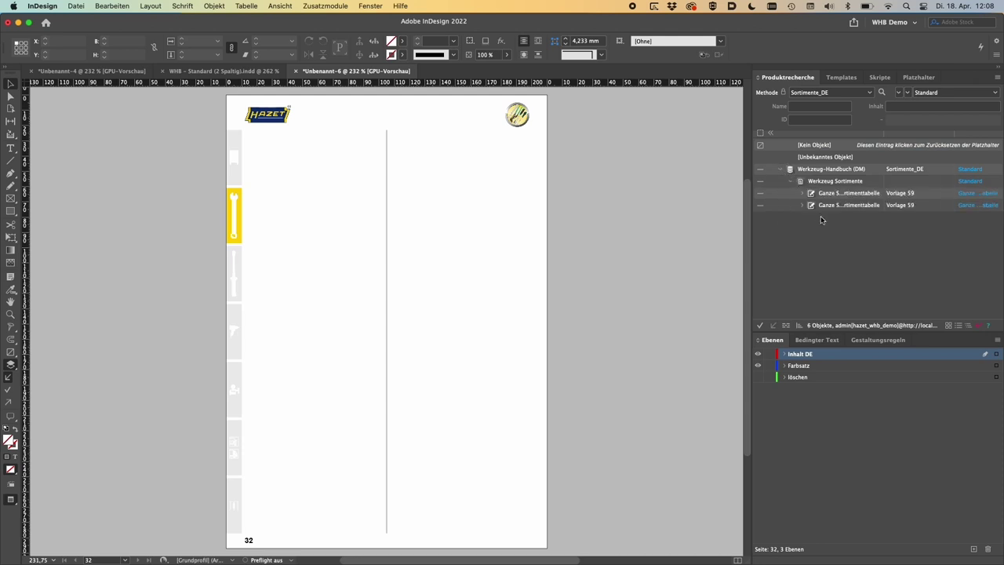
pyautogui.click(843, 193)
pyautogui.click(786, 324)
pyautogui.click(611, 409)
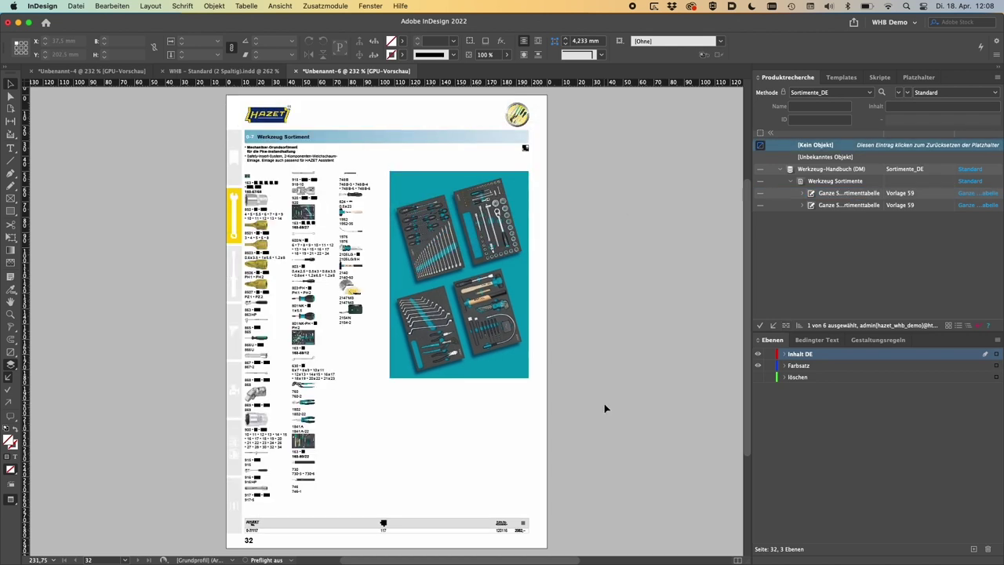
# Zoom over the product table and show the HAZET WHB scripts list in the side panel.
pyautogui.scroll(3, 301, 276)
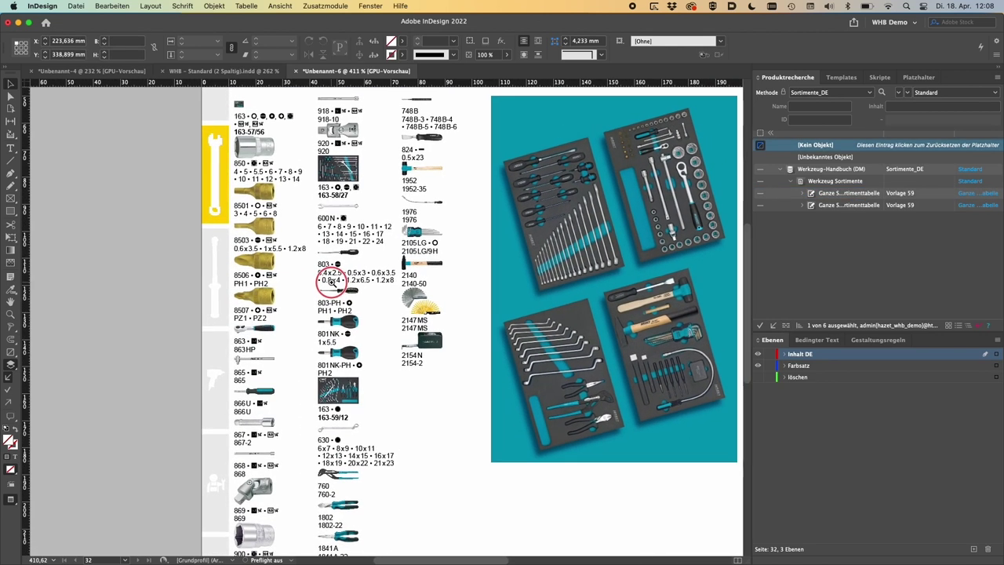
pyautogui.scroll(-1, 378, 292)
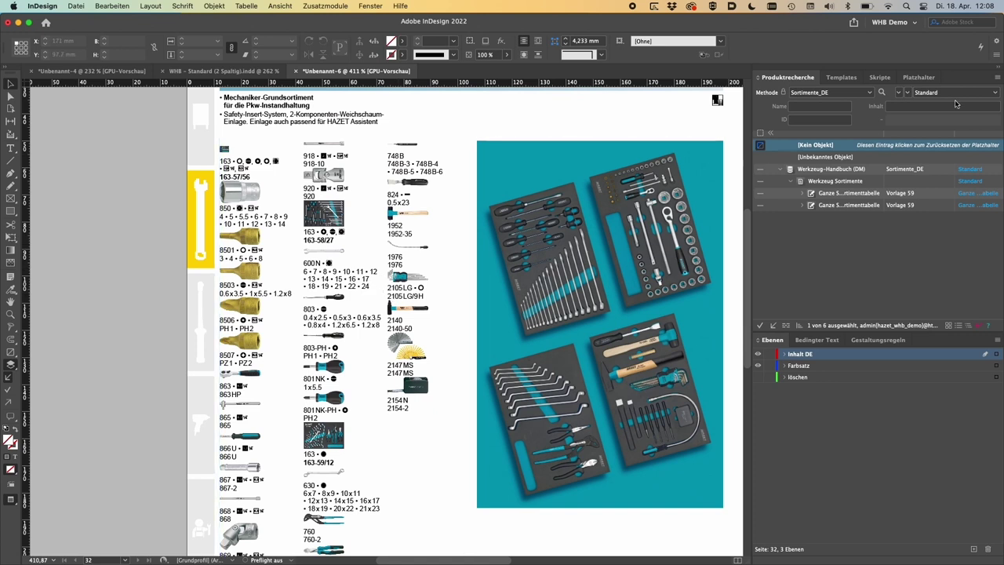
pyautogui.click(879, 77)
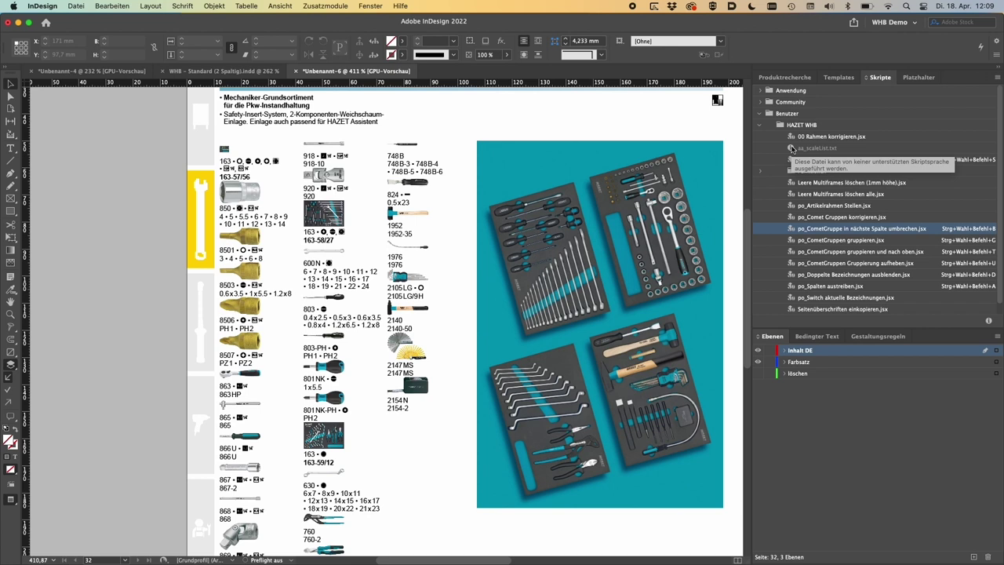
# Run the 00 Rahmen korrigieren.jsx script and dismiss its completion message.
pyautogui.click(869, 151)
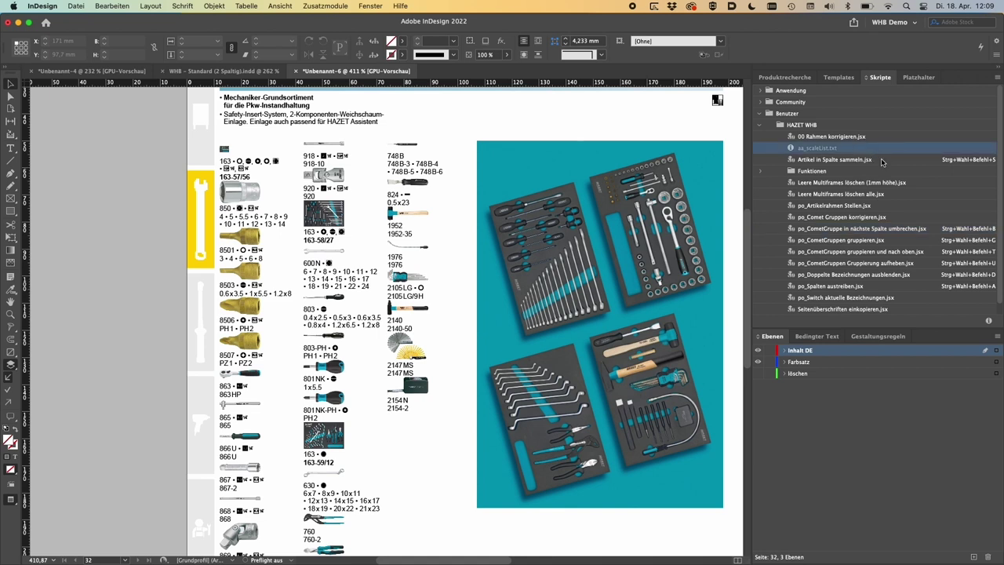
pyautogui.click(882, 161)
pyautogui.click(857, 137)
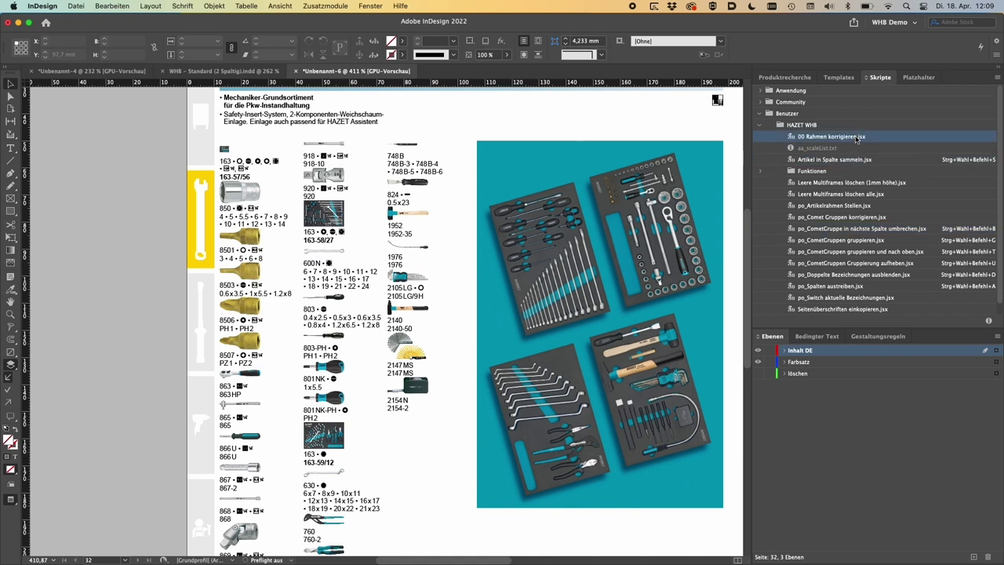
pyautogui.doubleClick(855, 138)
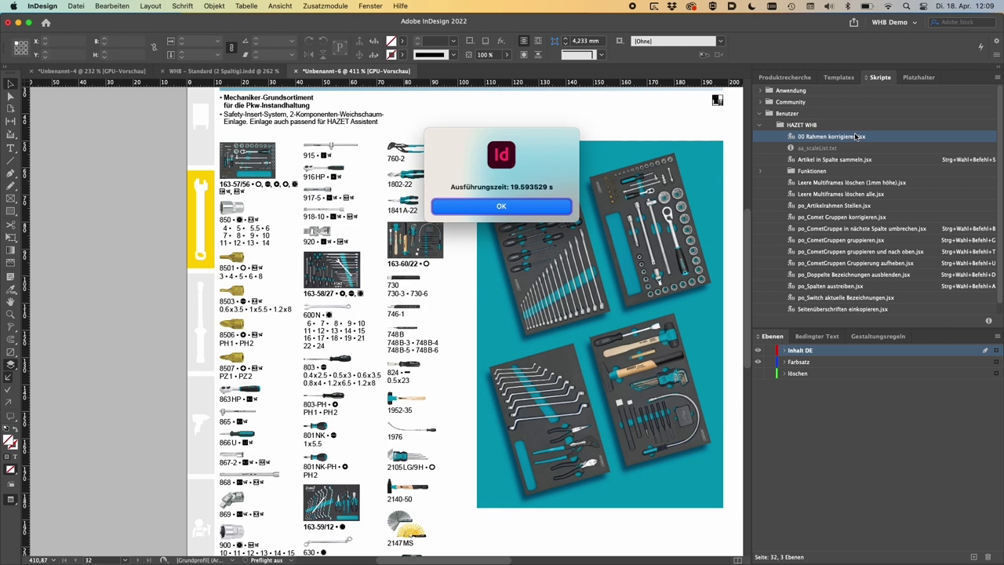
pyautogui.click(514, 206)
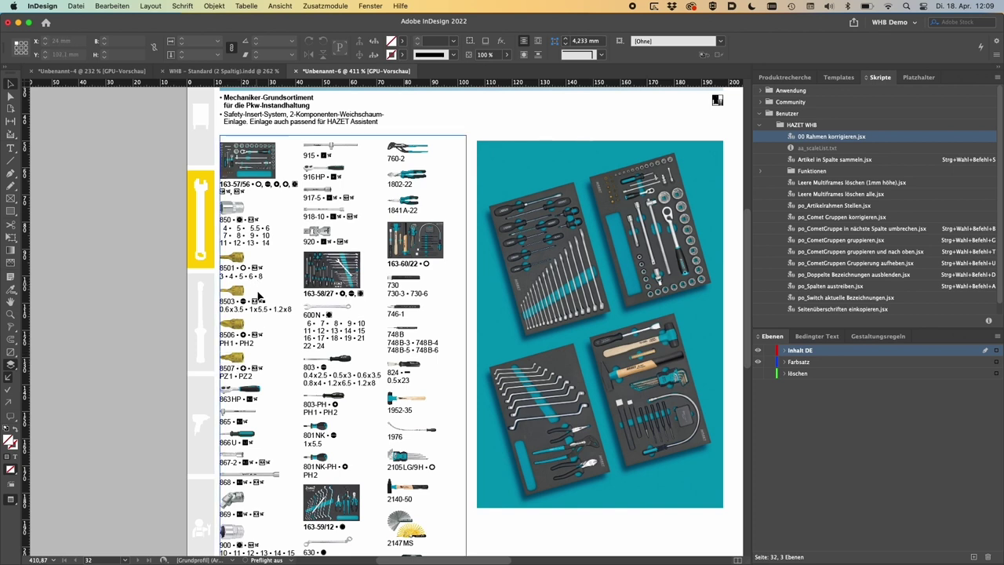
# Fit the whole page 32 in the window.
pyautogui.scroll(-1, 273, 294)
pyautogui.scroll(-5, 273, 293)
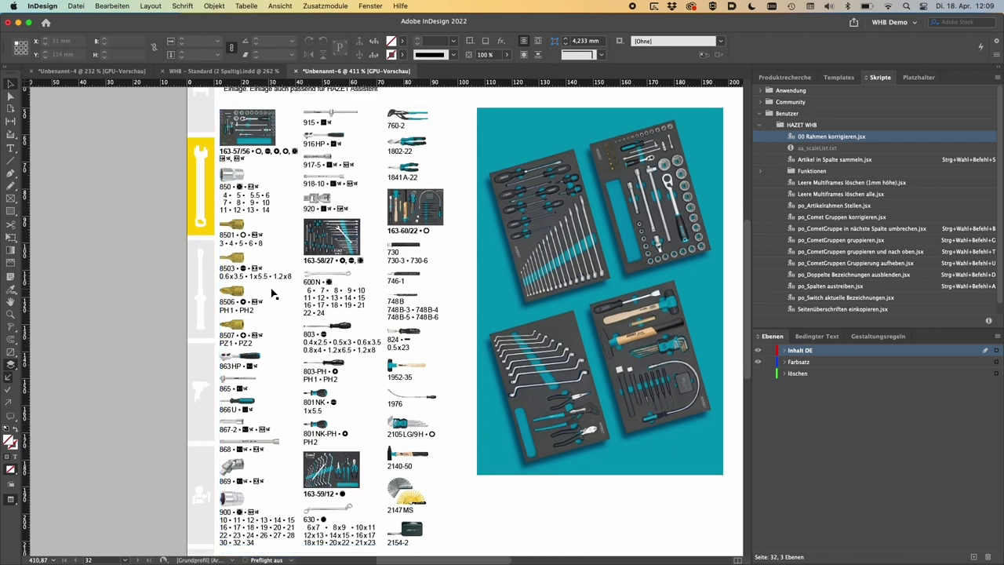
pyautogui.scroll(-1, 273, 294)
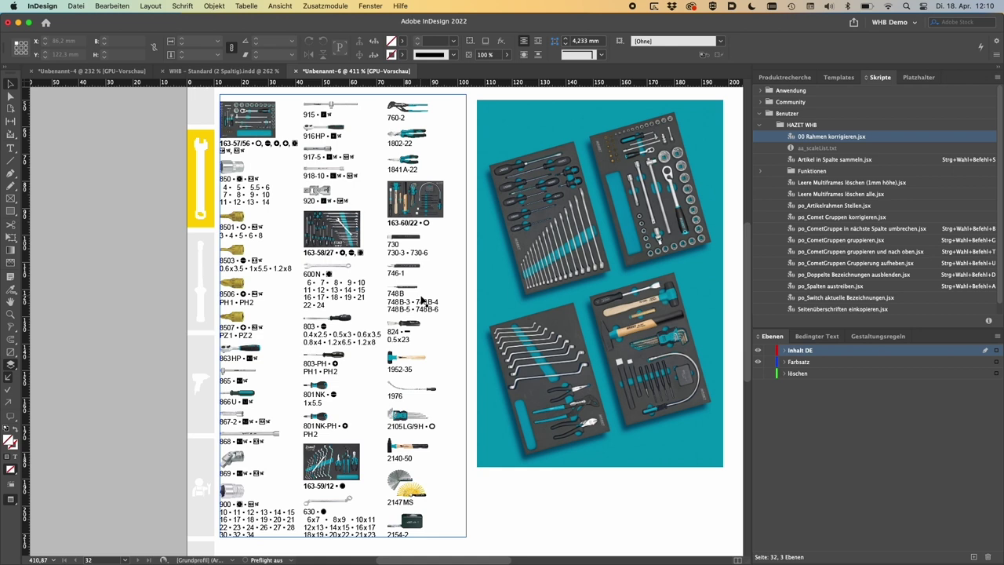
pyautogui.press('super+0')
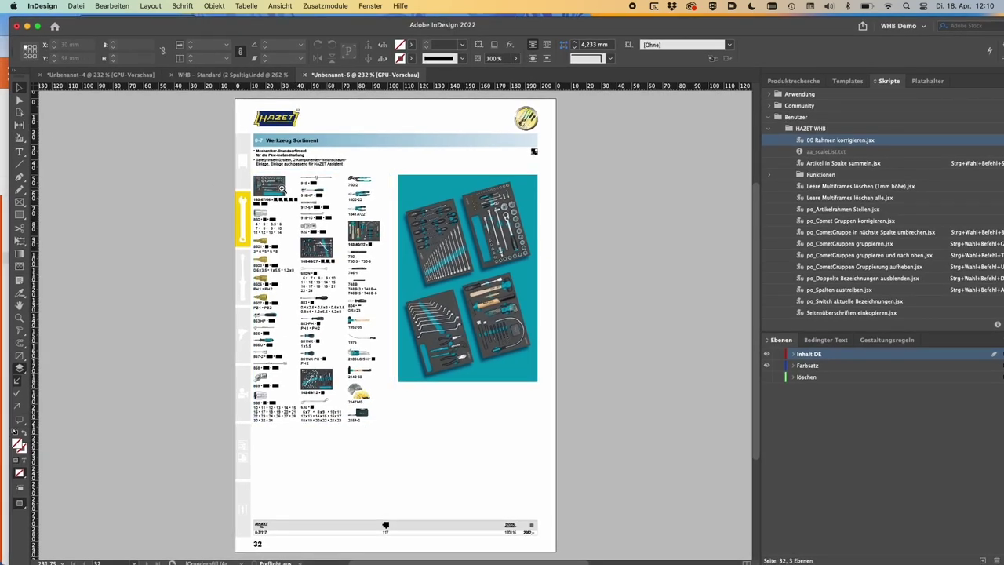
# Zoom in on the 917-5 items and place InDesign beside the DataManager browser with panels collapsed.
pyautogui.click(354, 220)
pyautogui.moveTo(384, 223); pyautogui.dragTo(416, 225)
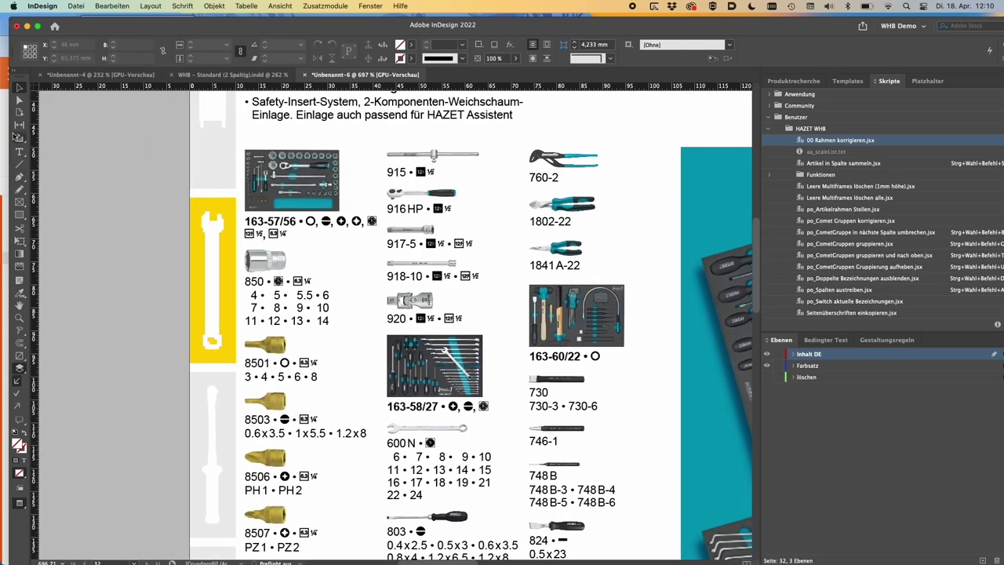
pyautogui.moveTo(5, 167); pyautogui.dragTo(459, 167)
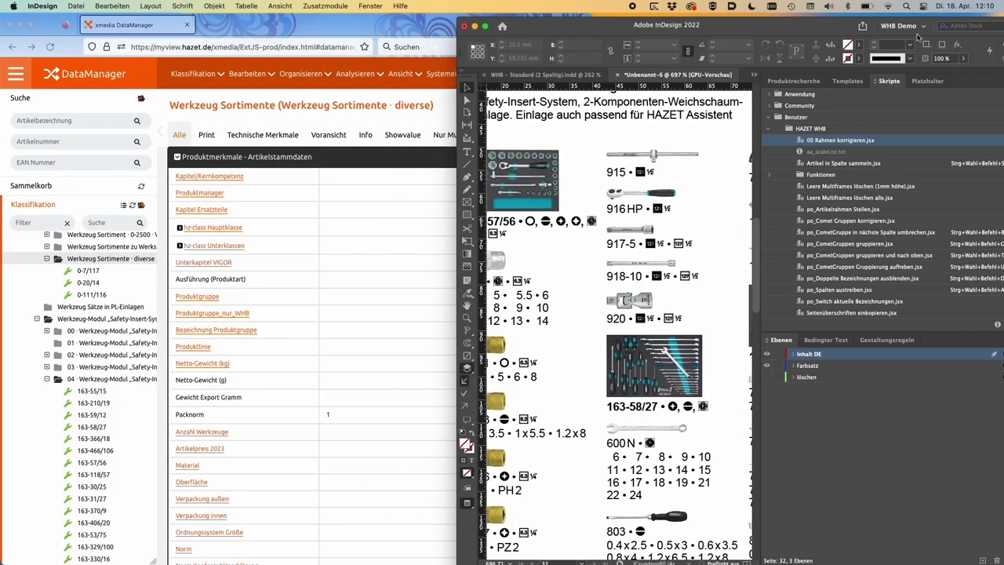
pyautogui.moveTo(839, 25); pyautogui.dragTo(767, 21)
pyautogui.click(938, 71)
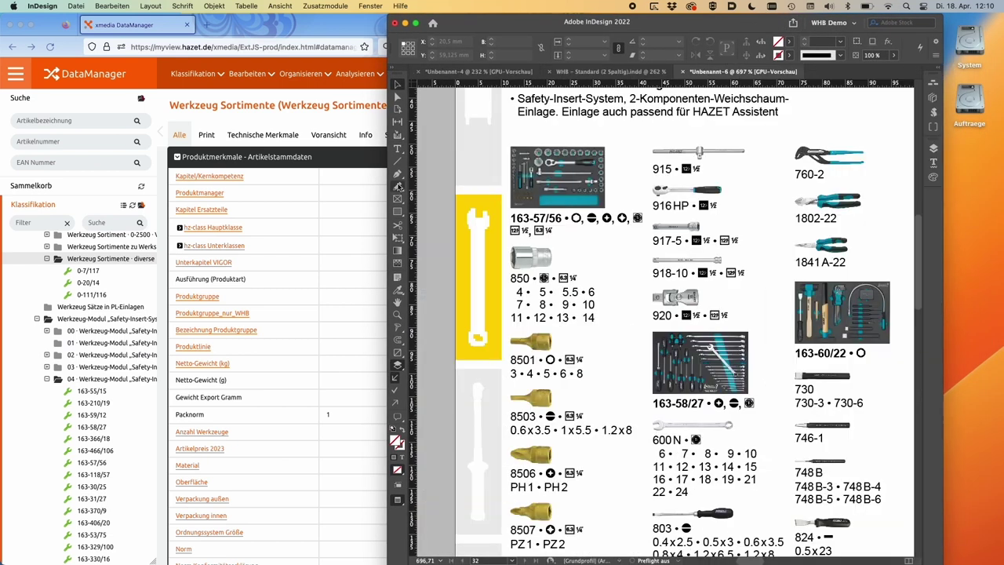
pyautogui.moveTo(389, 186); pyautogui.dragTo(618, 187)
pyautogui.moveTo(770, 22); pyautogui.dragTo(814, 22)
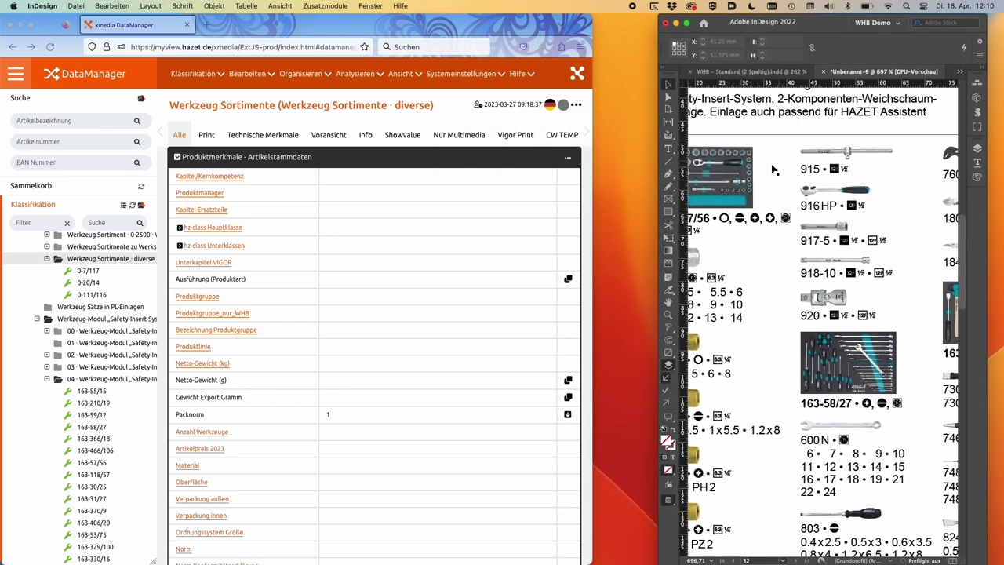
# Select page 32's left column frame, then open the 0-7/117 record in DataManager.
pyautogui.click(778, 162)
pyautogui.hscroll(-5, 784, 165)
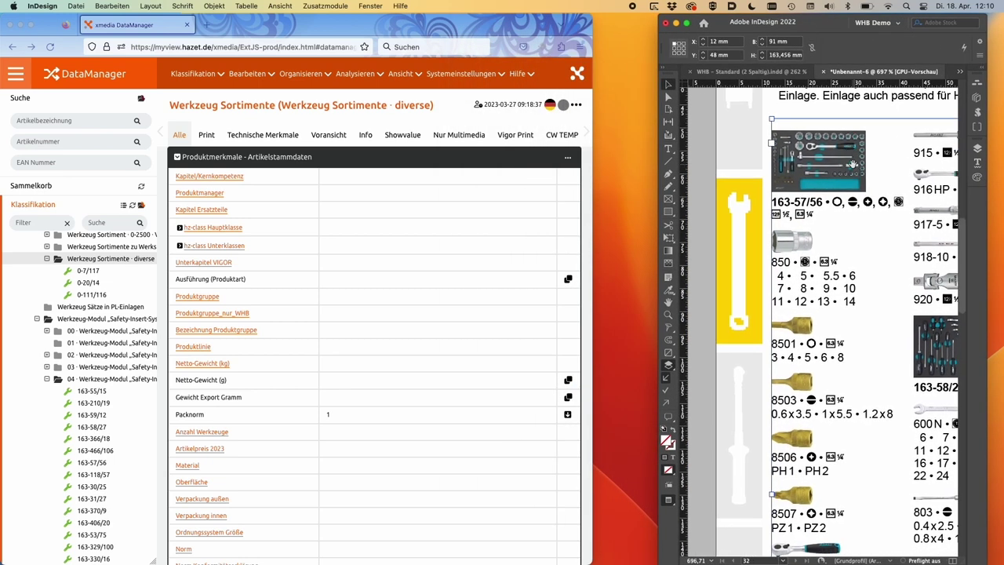
pyautogui.click(100, 275)
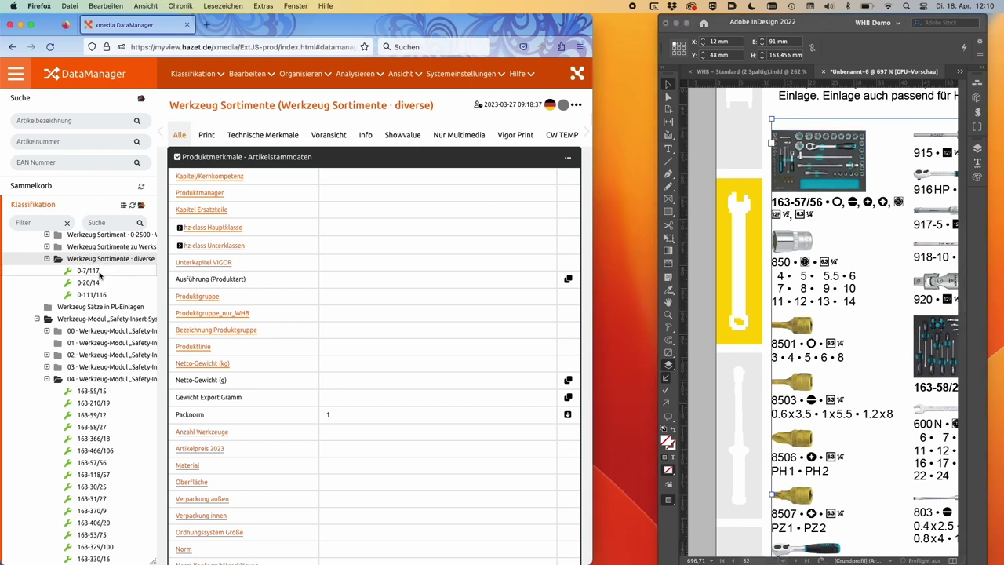
pyautogui.click(98, 272)
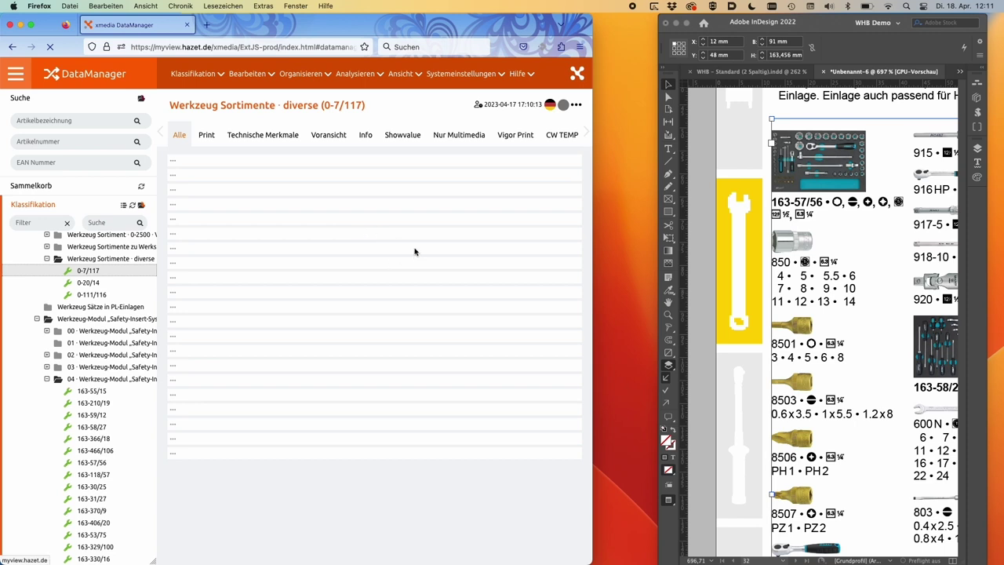
# Open the 163-57/56 set from the 0-7/117 record's Stückliste.
pyautogui.scroll(-3, 292, 303)
pyautogui.scroll(-2, 292, 302)
pyautogui.scroll(-3, 309, 302)
pyautogui.scroll(-3, 308, 302)
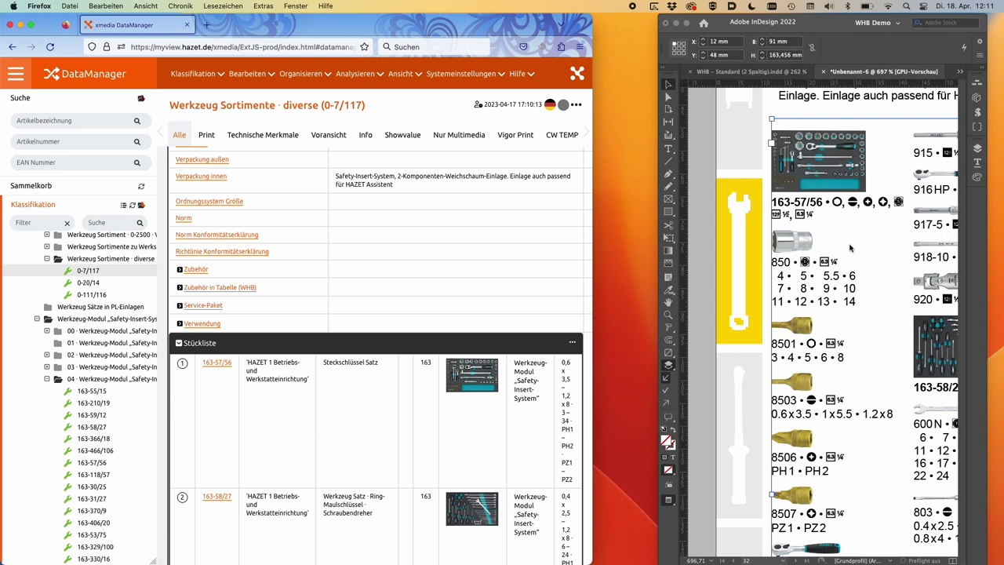
pyautogui.scroll(-2, 851, 249)
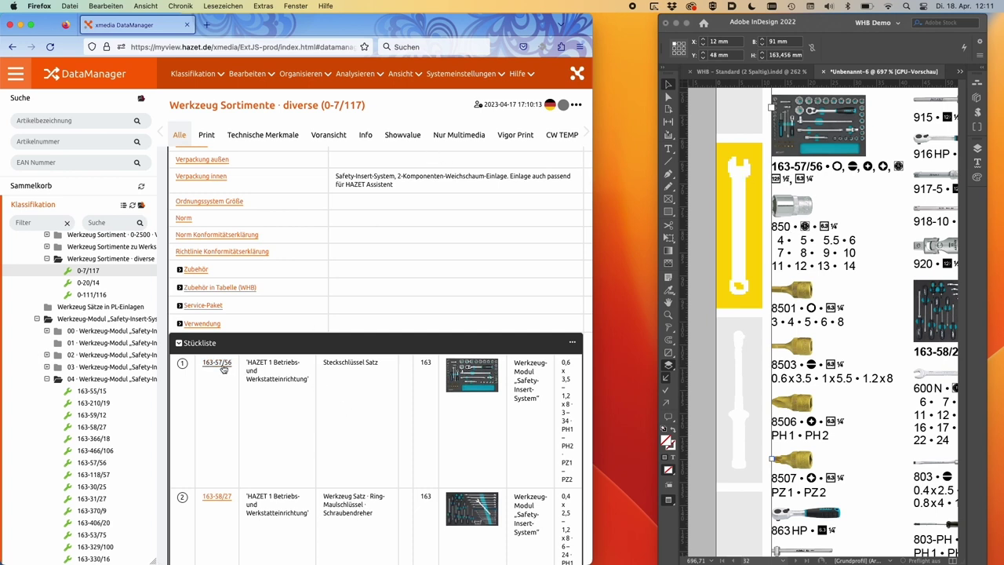
pyautogui.scroll(5, 223, 367)
pyautogui.scroll(-5, 312, 353)
pyautogui.click(216, 473)
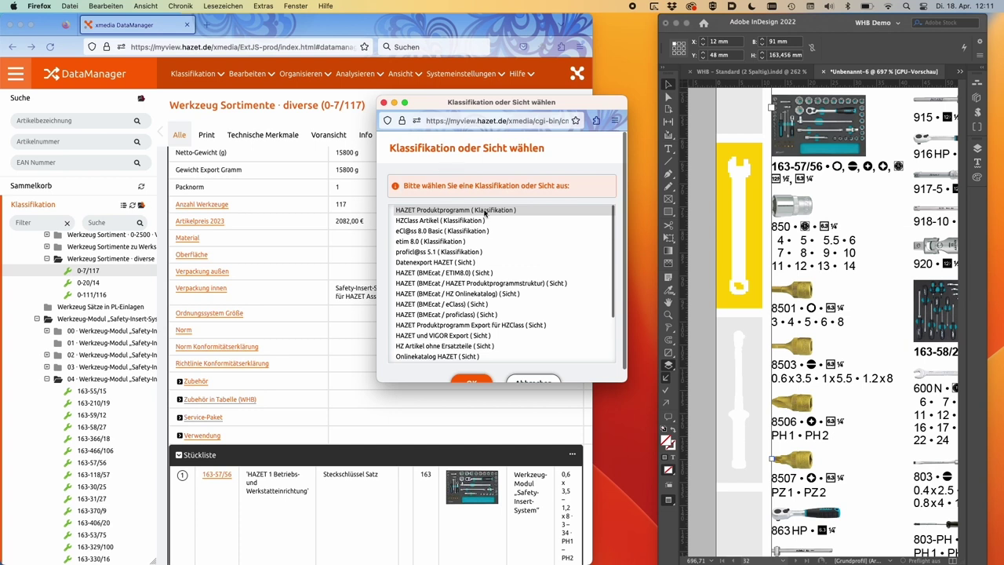
# Open 163-57/56 through the HAZET Produktprogramm (Klassifikation) view.
pyautogui.click(486, 211)
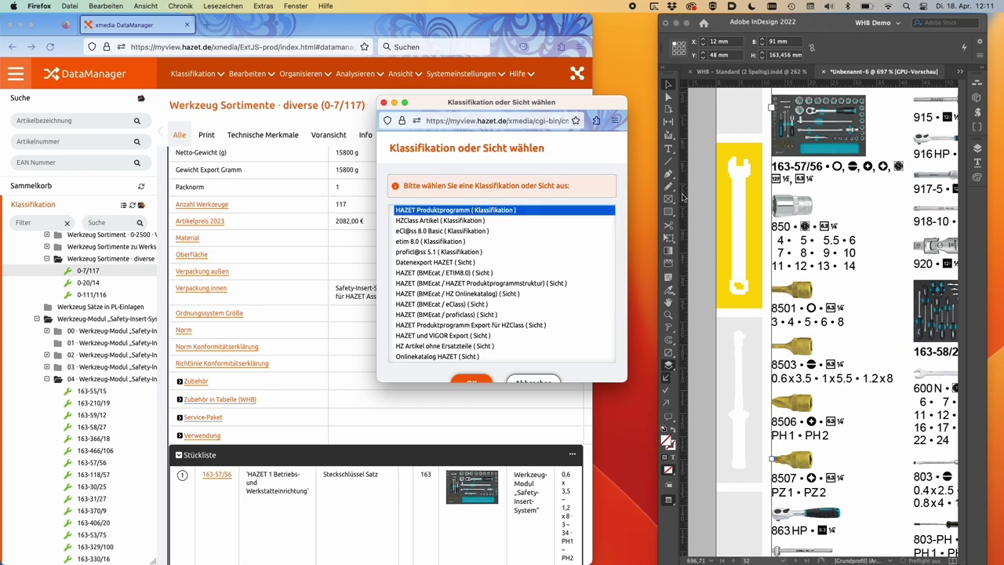
pyautogui.click(472, 382)
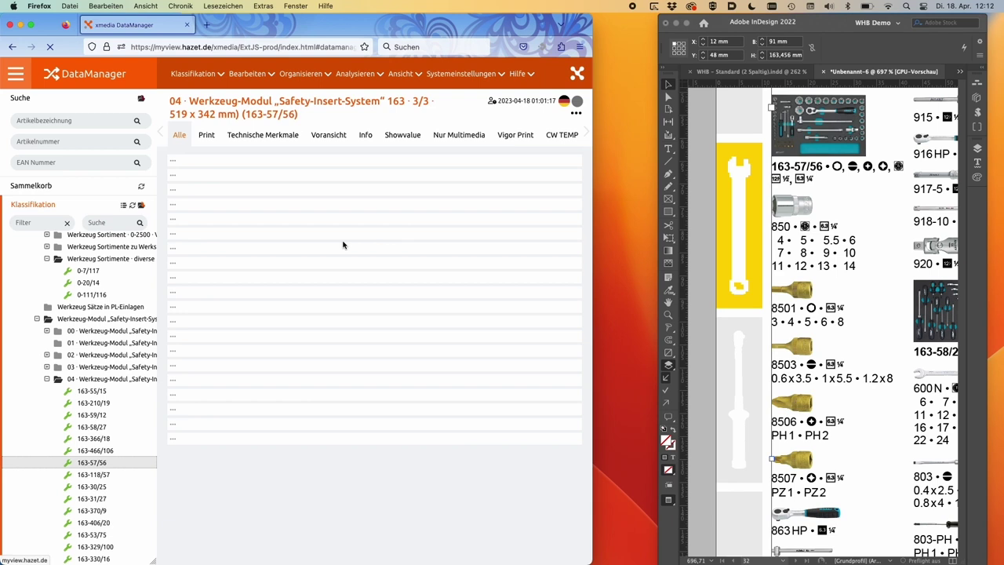
# Expand the 163-57/56 module's Stückliste row into a detailed table.
pyautogui.scroll(-3, 395, 245)
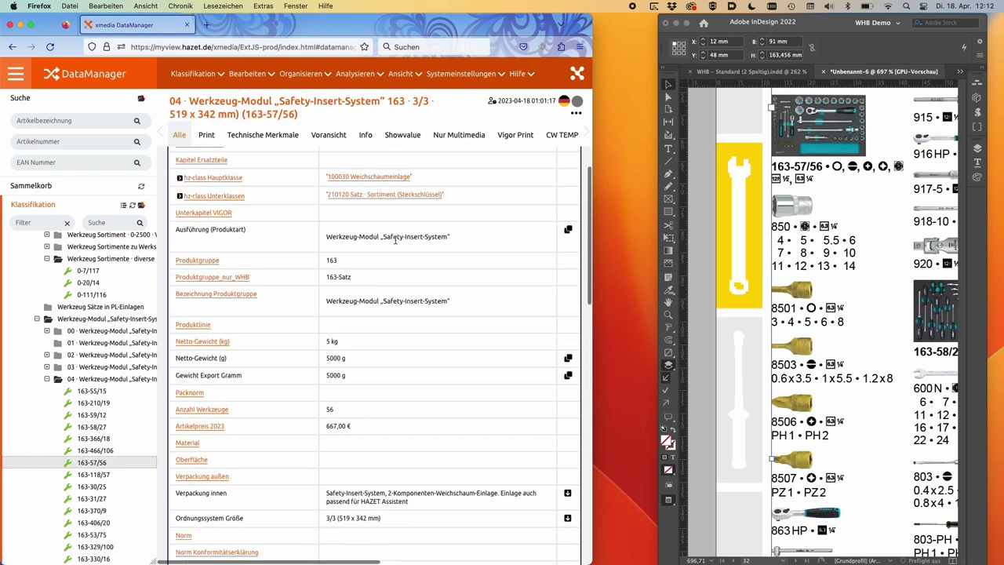
pyautogui.scroll(-9, 390, 255)
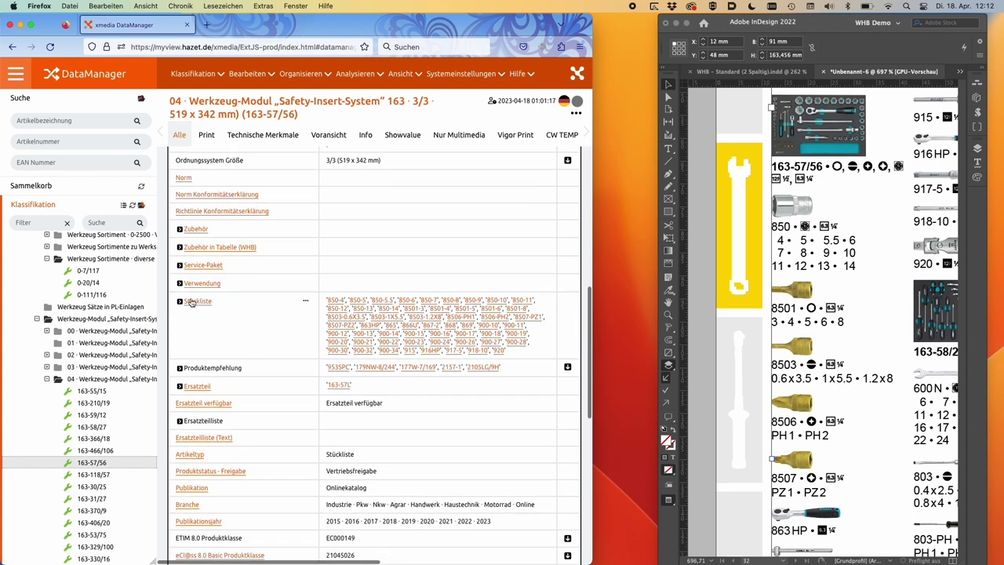
pyautogui.click(181, 302)
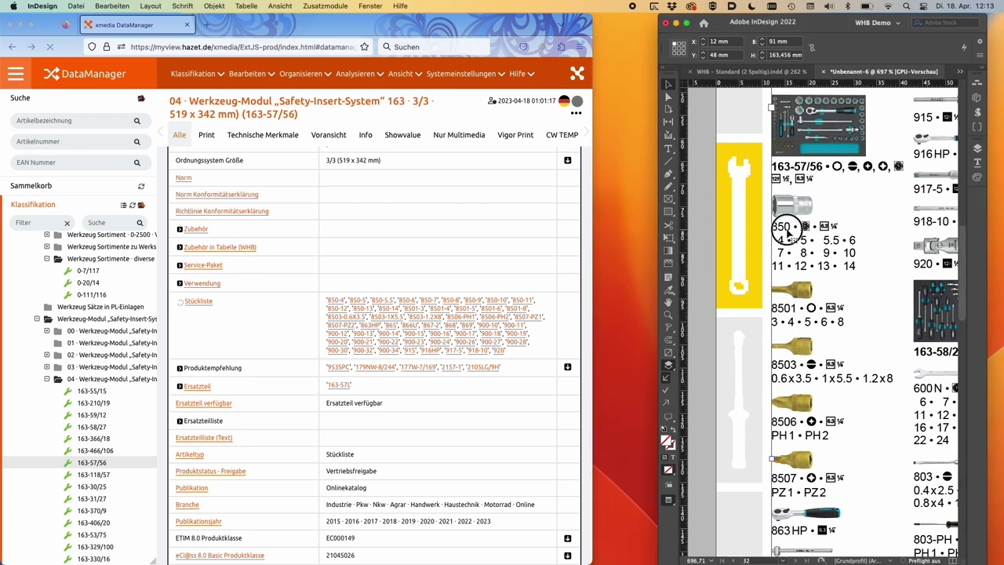
# Select article number 850 in the InDesign caption and in the DataManager parts list.
pyautogui.doubleClick(789, 228)
pyautogui.doubleClick(787, 228)
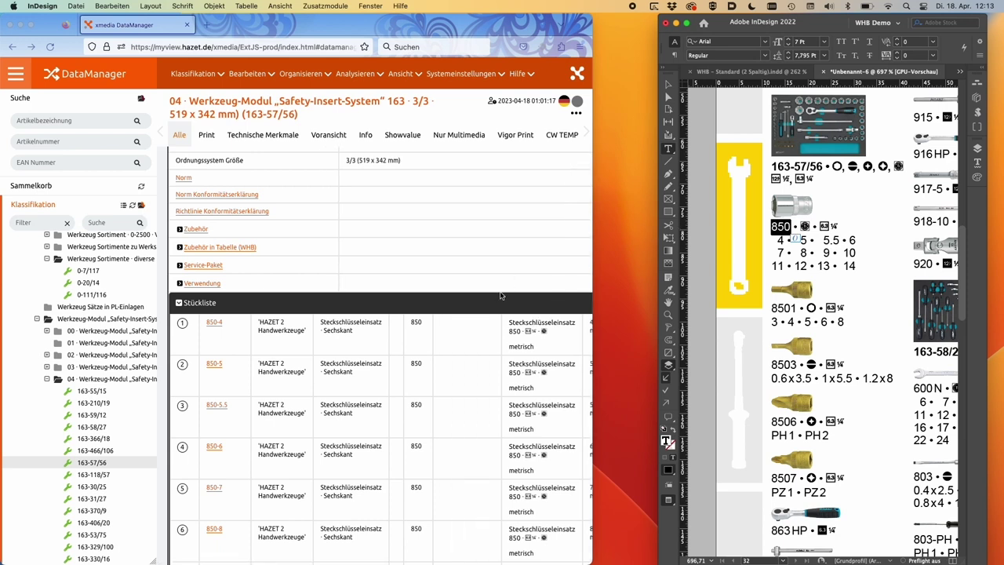
pyautogui.hscroll(3, 504, 295)
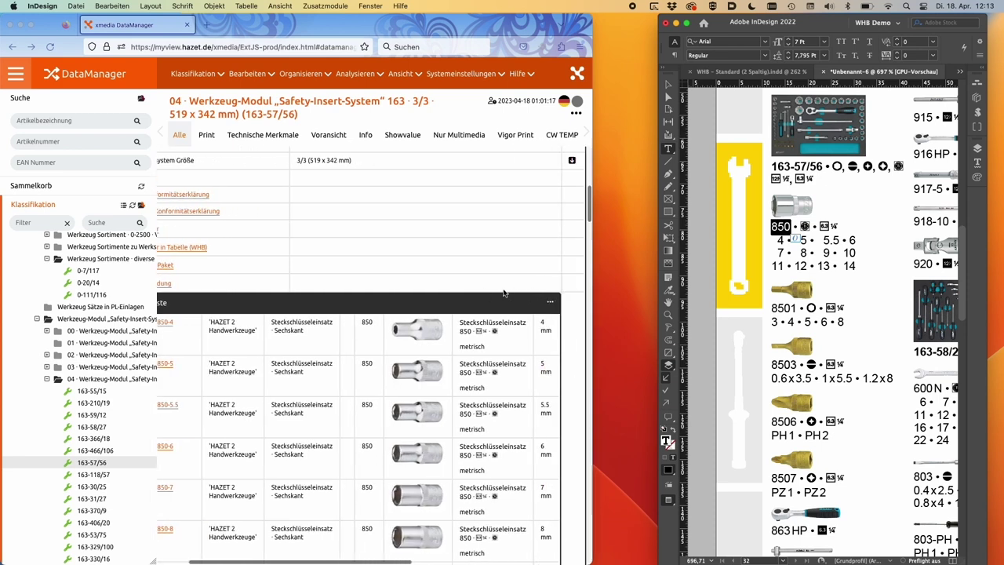
pyautogui.hscroll(2, 504, 293)
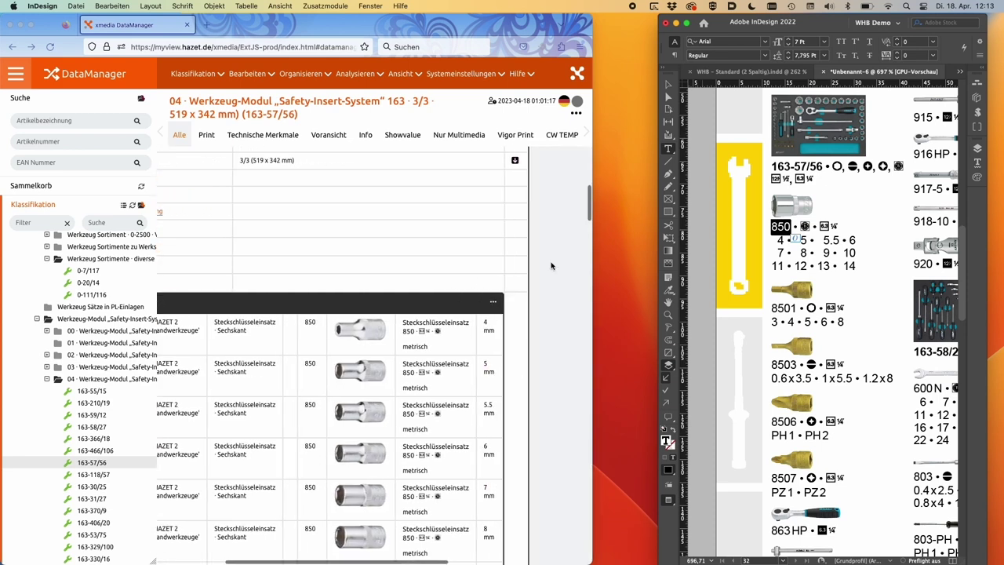
pyautogui.click(311, 322)
pyautogui.doubleClick(312, 321)
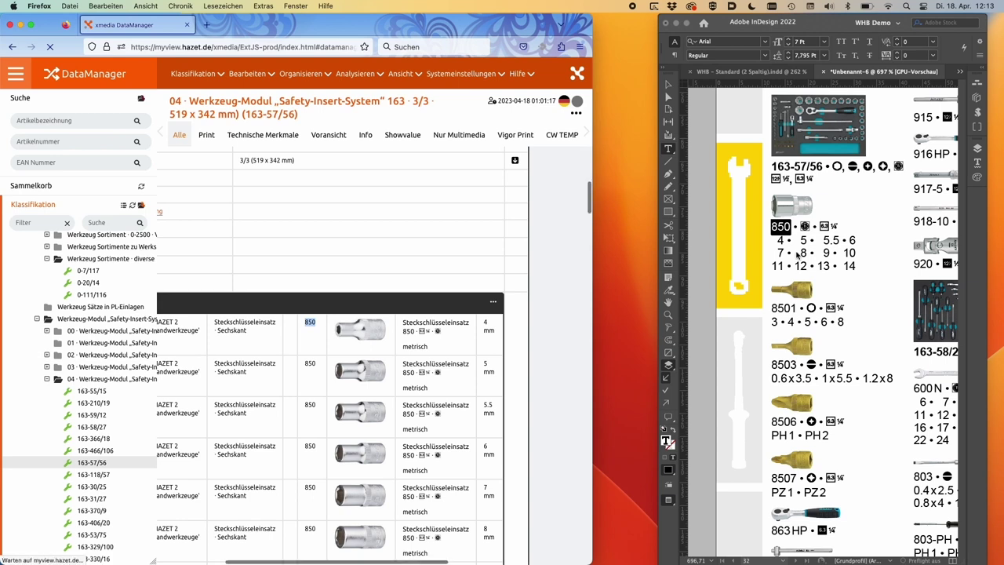
# Review the 8501 and 8503 bit rows, then fit page 32 in InDesign.
pyautogui.scroll(-5, 494, 238)
pyautogui.scroll(-5, 495, 239)
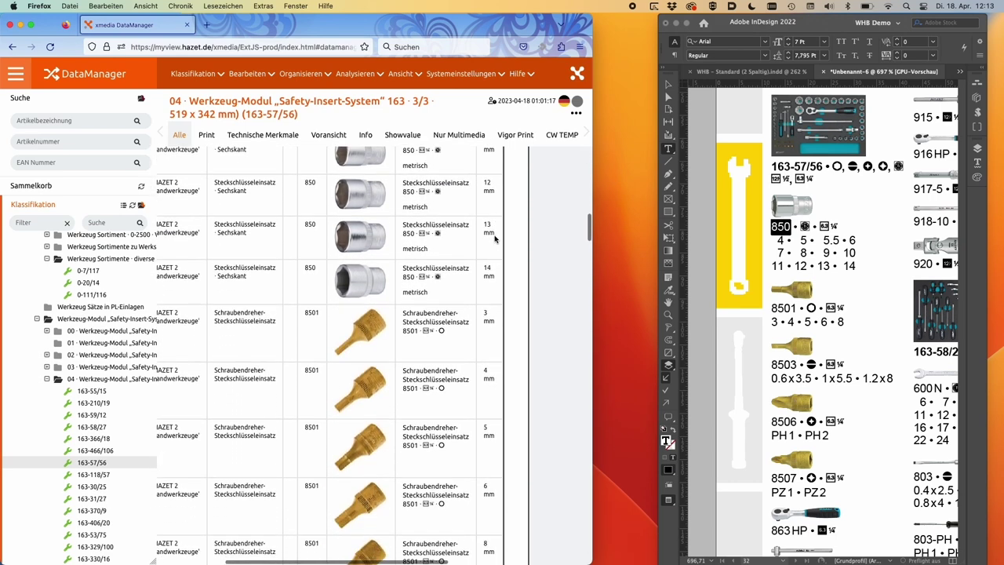
pyautogui.scroll(-3, 392, 273)
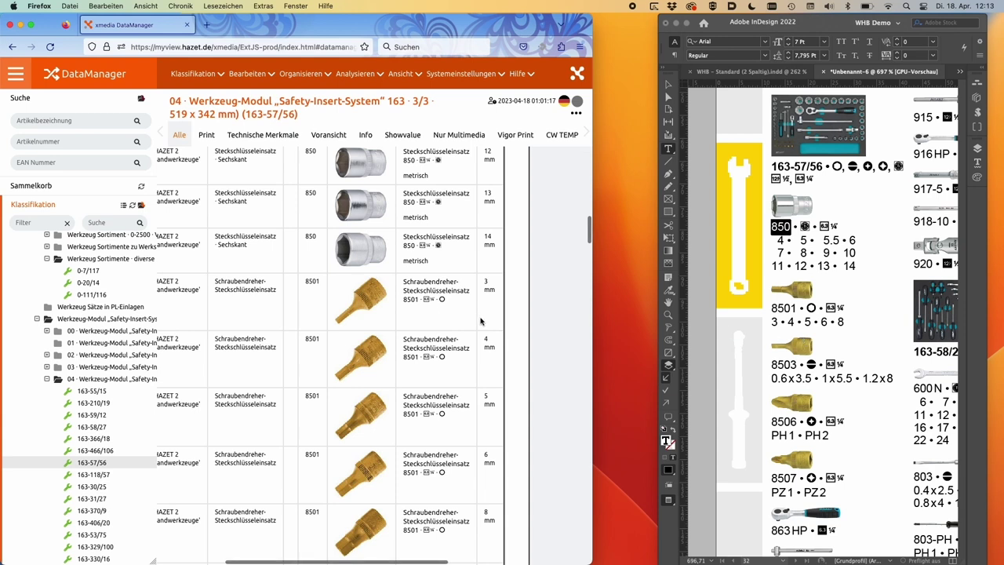
pyautogui.scroll(-1, 521, 393)
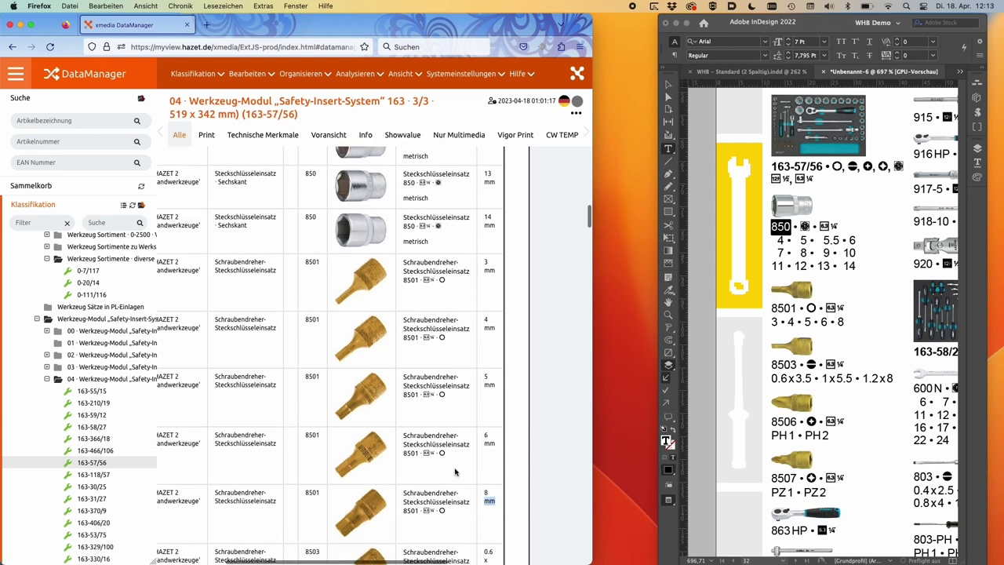
pyautogui.scroll(-5, 454, 471)
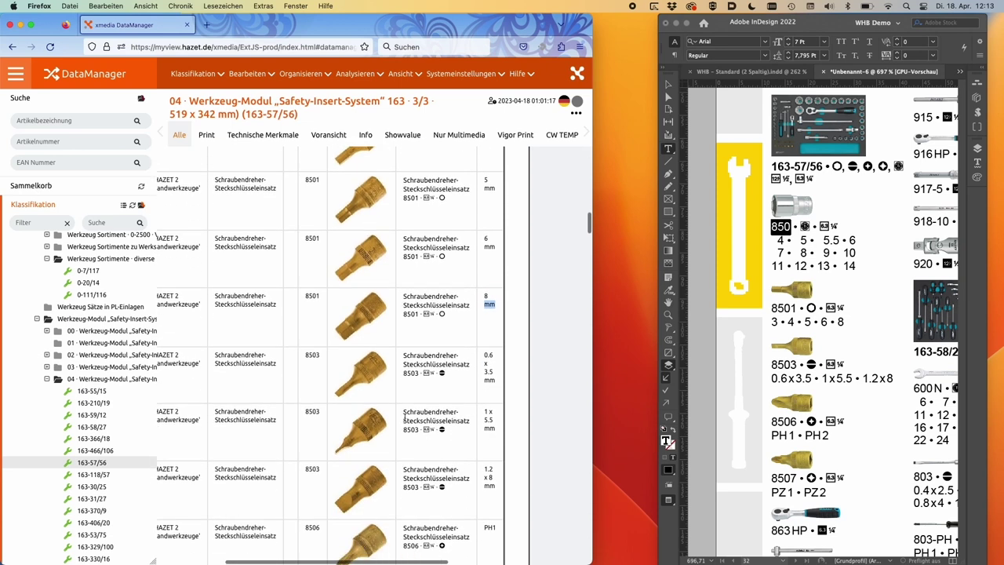
pyautogui.click(792, 366)
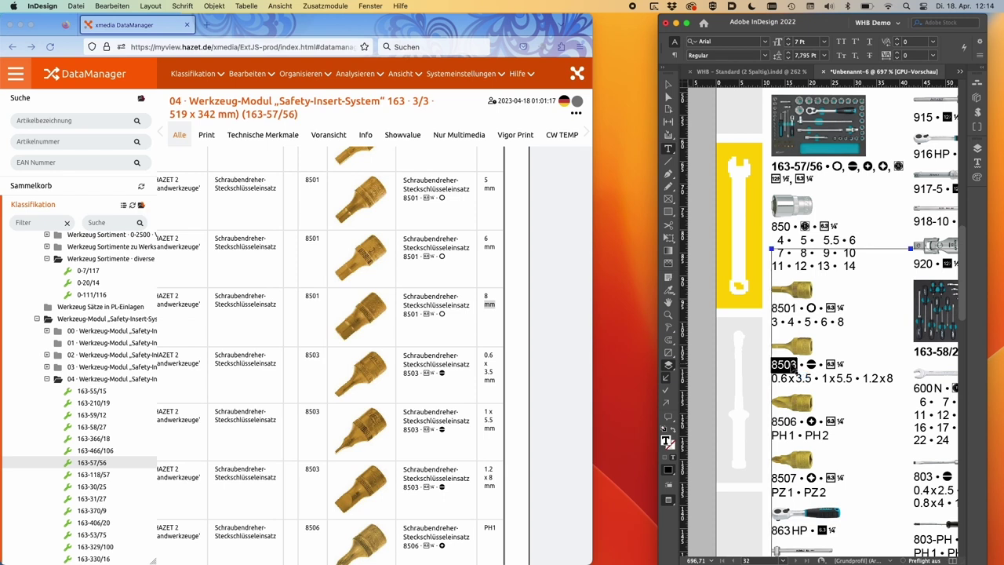
pyautogui.press('super+0')
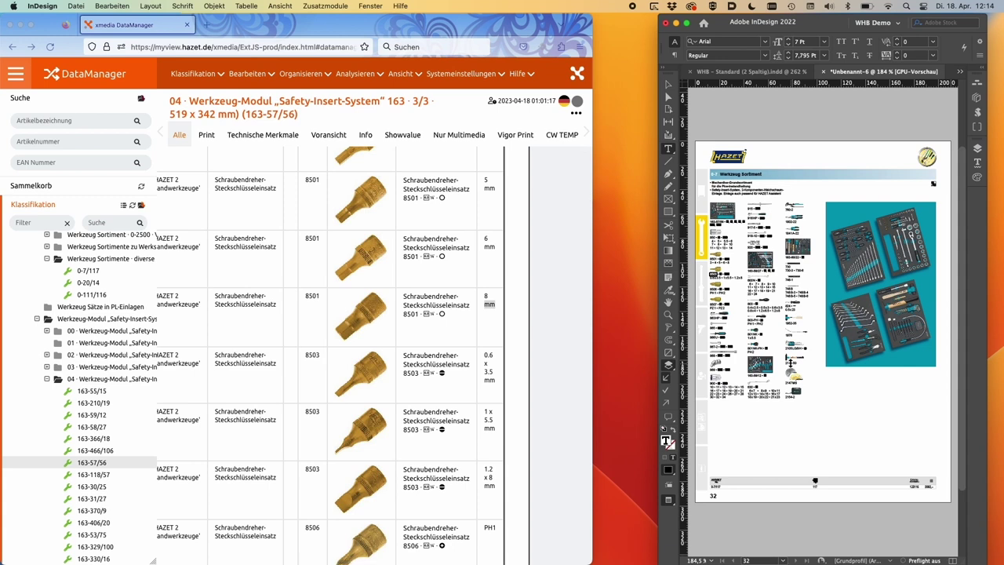
pyautogui.scroll(10, 375, 353)
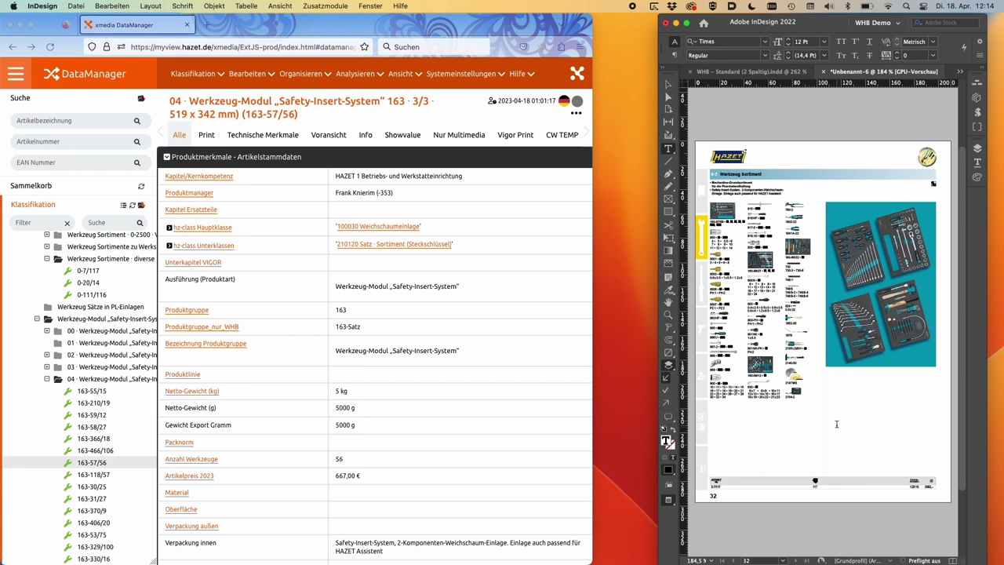
pyautogui.press('v')
pyautogui.moveTo(712, 191); pyautogui.dragTo(797, 262)
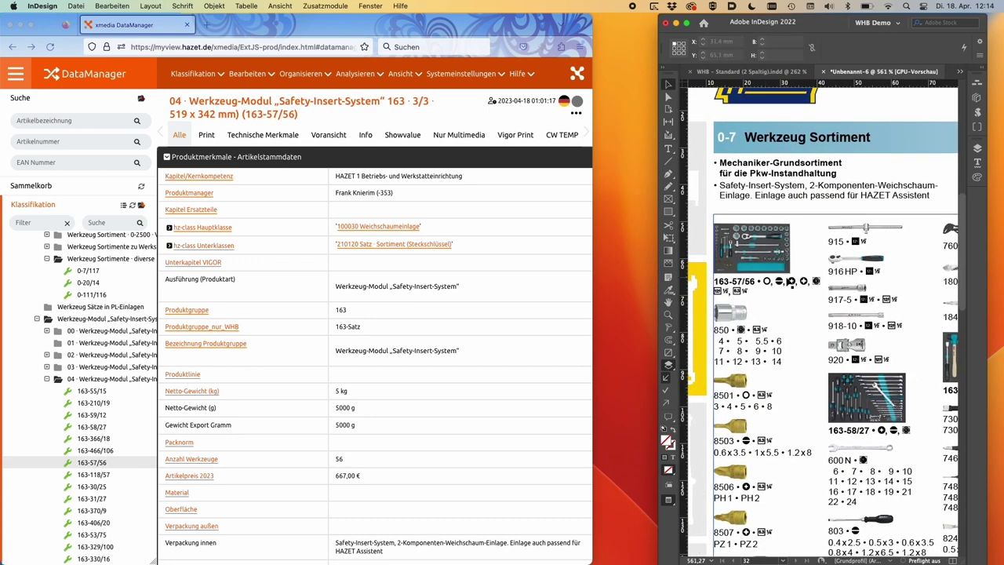
pyautogui.doubleClick(784, 282)
pyautogui.tripleClick(785, 280)
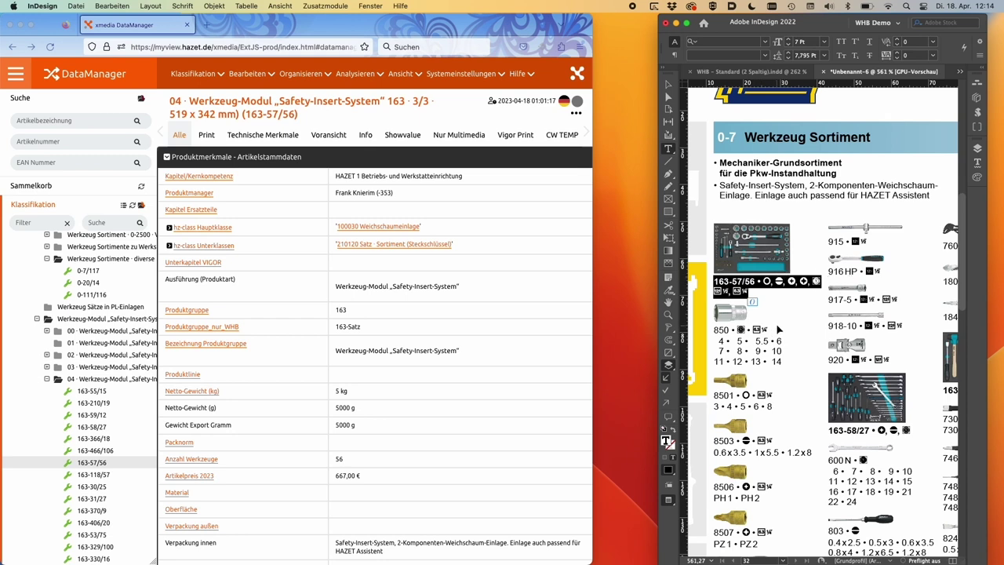
pyautogui.press('Escape')
pyautogui.moveTo(778, 331); pyautogui.dragTo(920, 232)
pyautogui.scroll(-2, 921, 232)
pyautogui.press('super+minus')
pyautogui.press('super+minus')
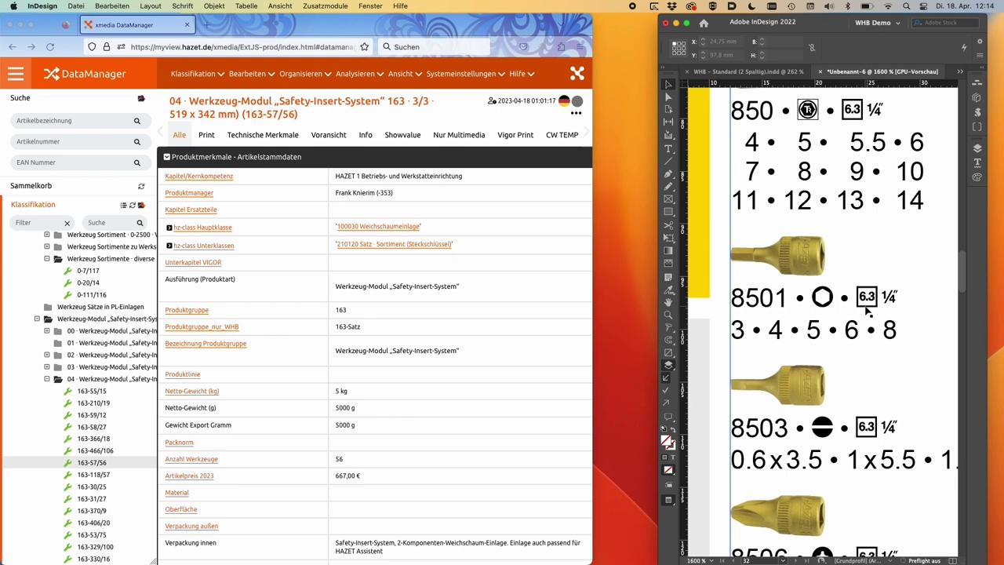
# Fit the whole page 32 in the InDesign window again.
pyautogui.press('super+0')
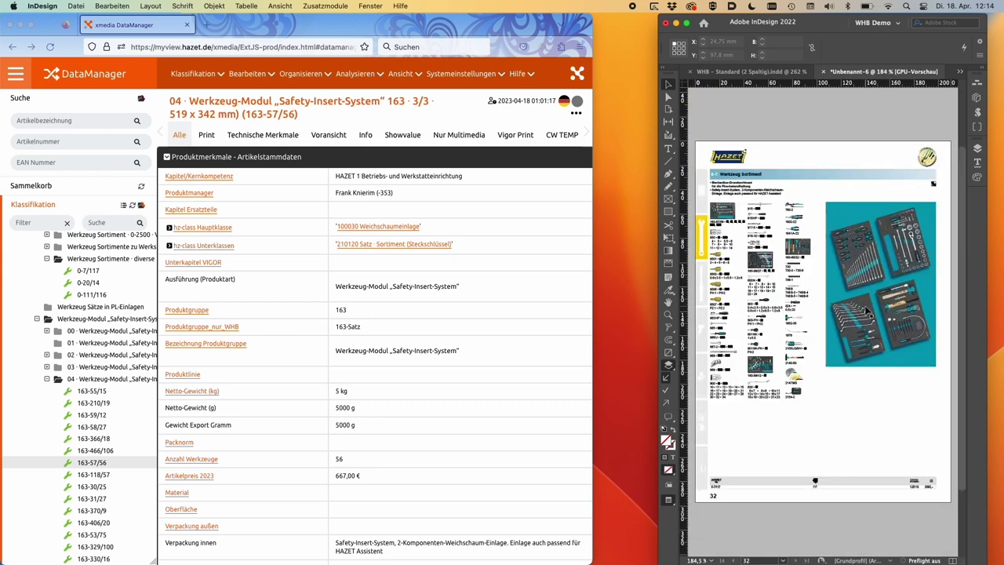